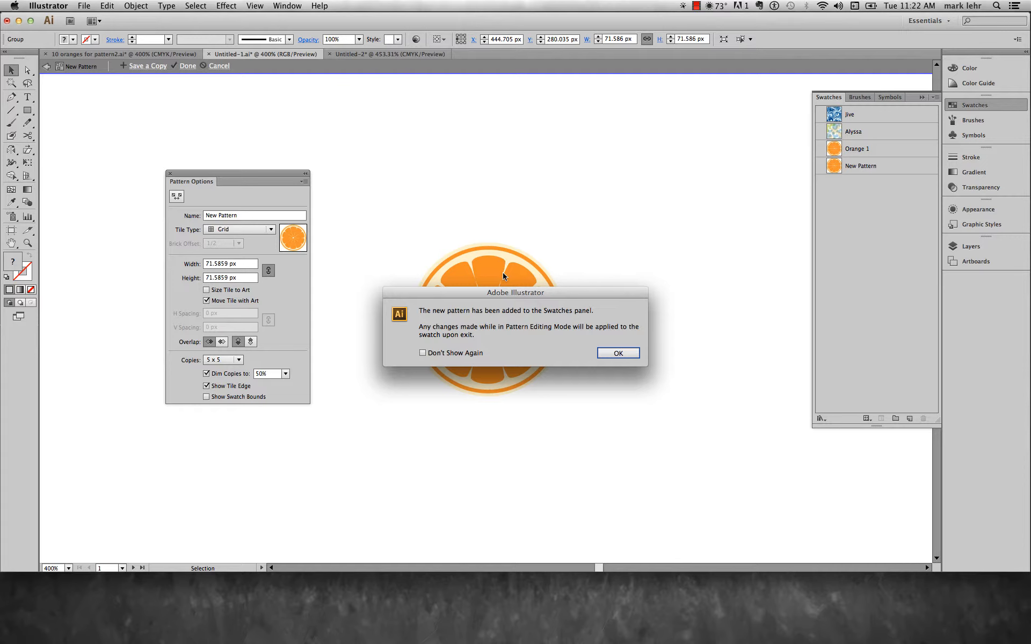
Accept the notice about the newly added pattern and name the pattern Orange 2
{"action": "left_click", "coordinate": [619, 353]}
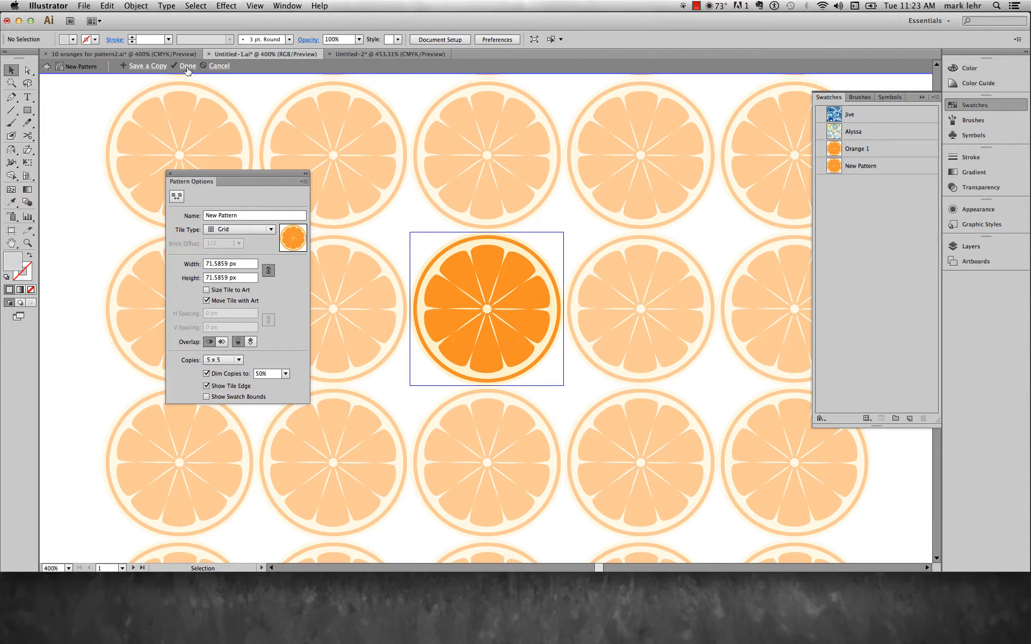
{"action": "left_click_drag", "start_coordinate": [235, 173], "coordinate": [311, 144]}
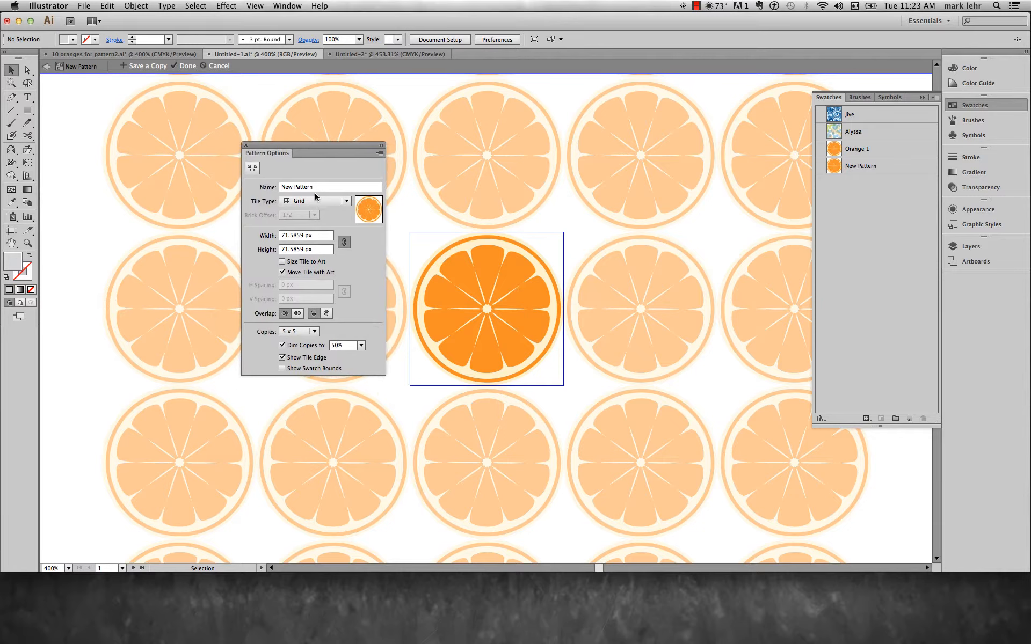
{"action": "left_click_drag", "start_coordinate": [320, 189], "coordinate": [285, 188]}
{"action": "type", "text": "Orange 2"}
{"action": "right_click", "coordinate": [231, 182]}
{"action": "left_click", "coordinate": [346, 166]}
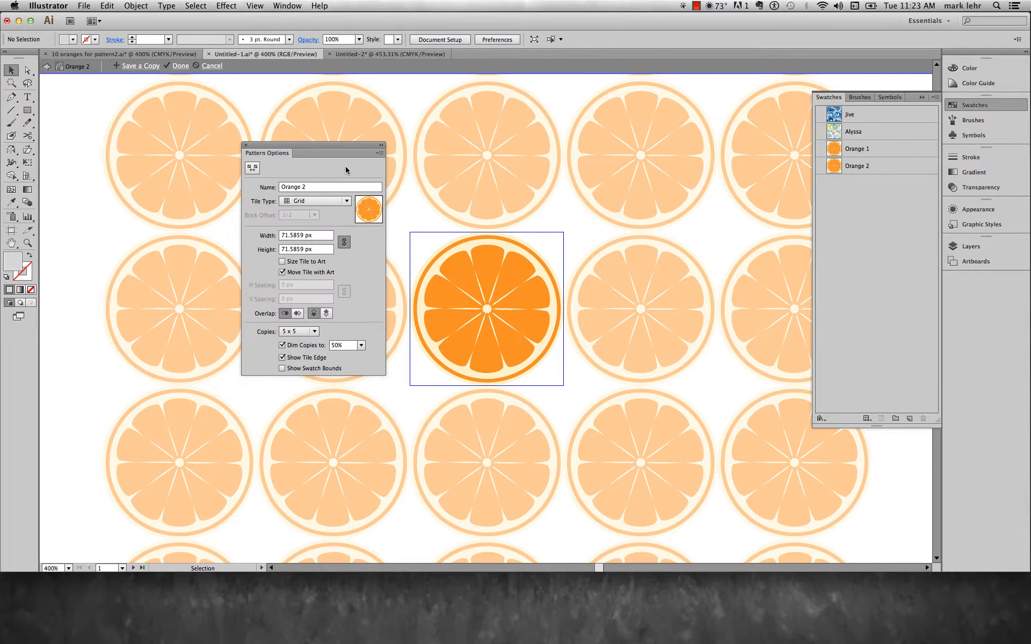
Try the Brick by Row and Brick by Column tile types on the orange pattern
{"action": "left_click", "coordinate": [331, 202]}
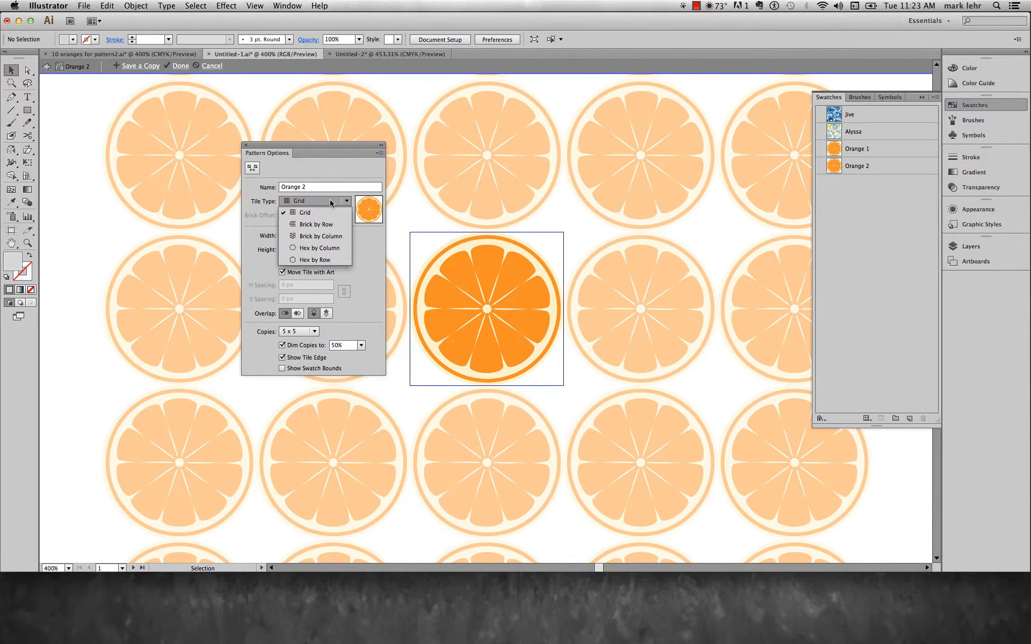
{"action": "left_click", "coordinate": [324, 225]}
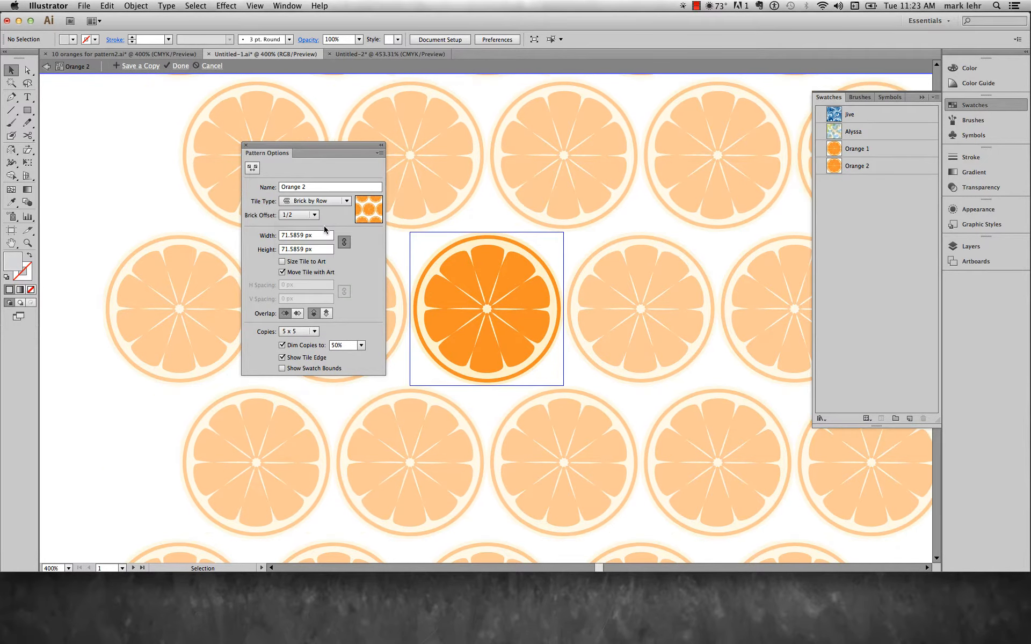
{"action": "key", "text": "super"}
{"action": "key", "text": "super+minus"}
{"action": "key", "text": "super+minus"}
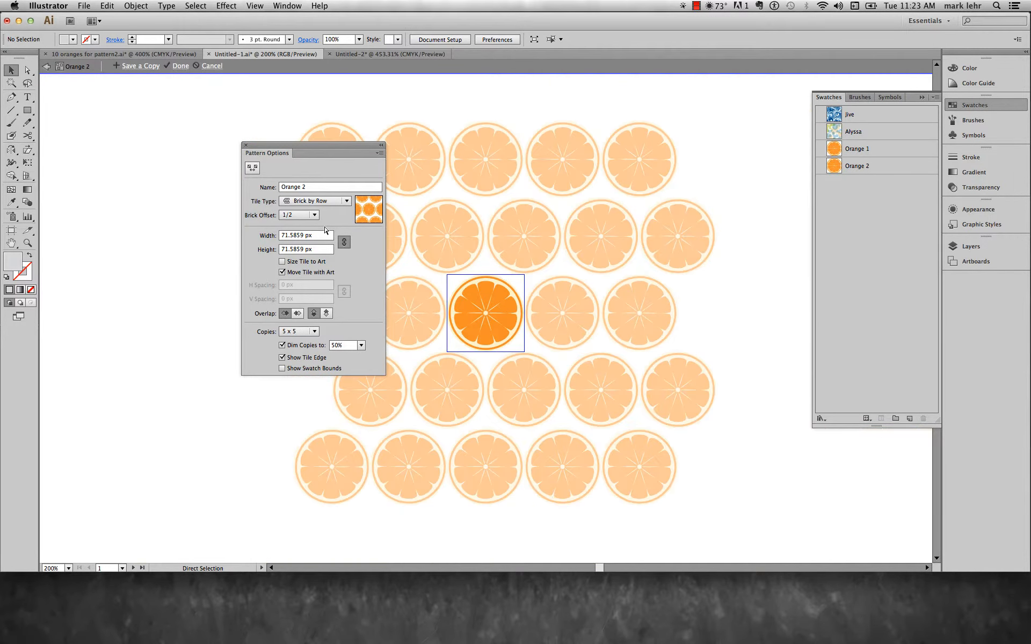
{"action": "left_click", "coordinate": [320, 200]}
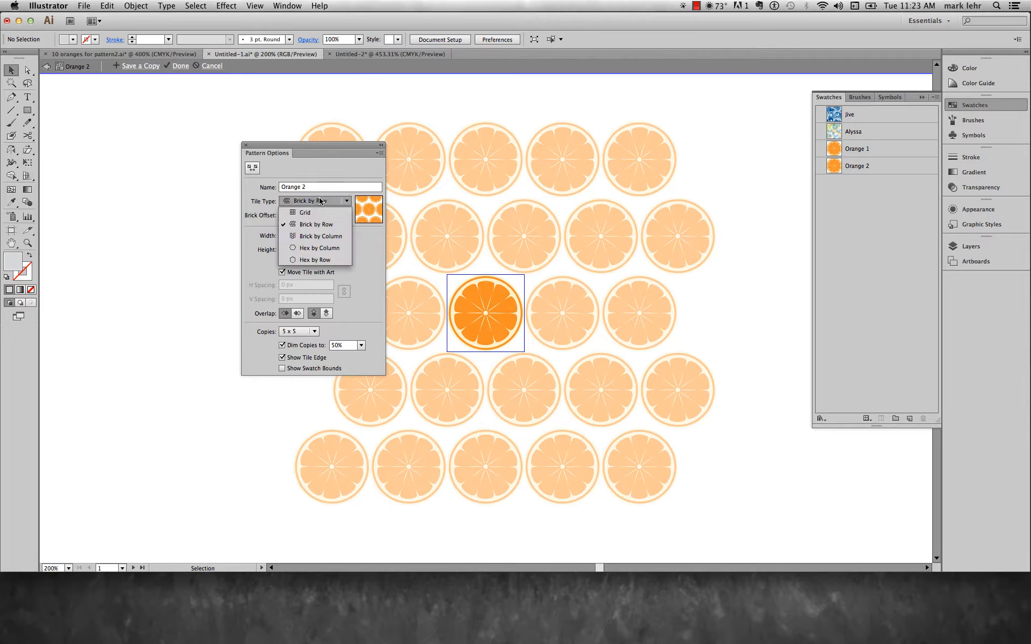
{"action": "left_click", "coordinate": [319, 237]}
Try the Hex by Column and Hex by Row tile types and return the pattern to Grid
{"action": "left_click", "coordinate": [316, 201]}
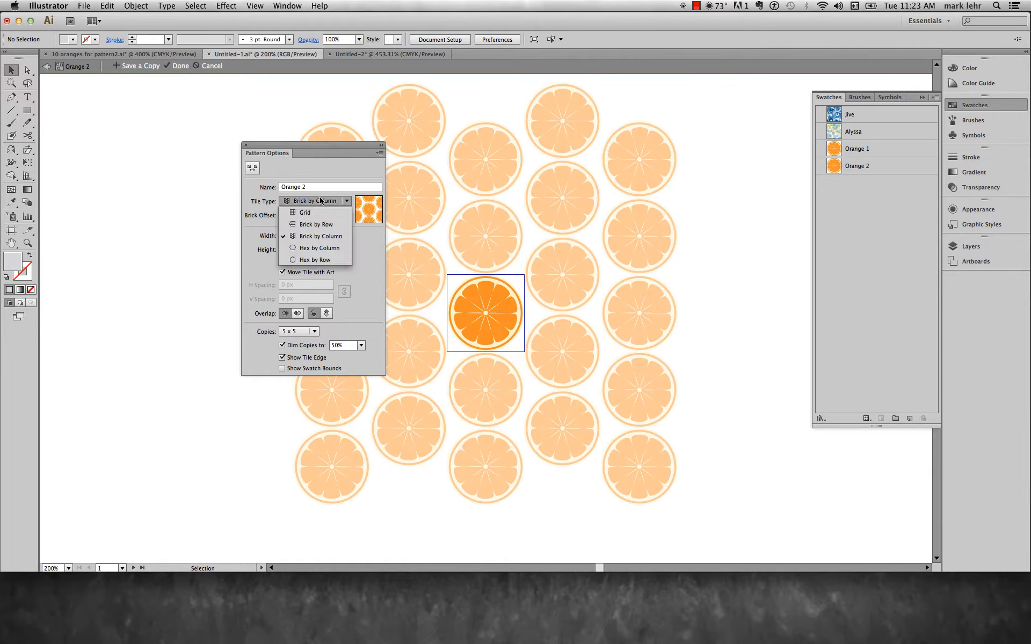
{"action": "left_click", "coordinate": [320, 249]}
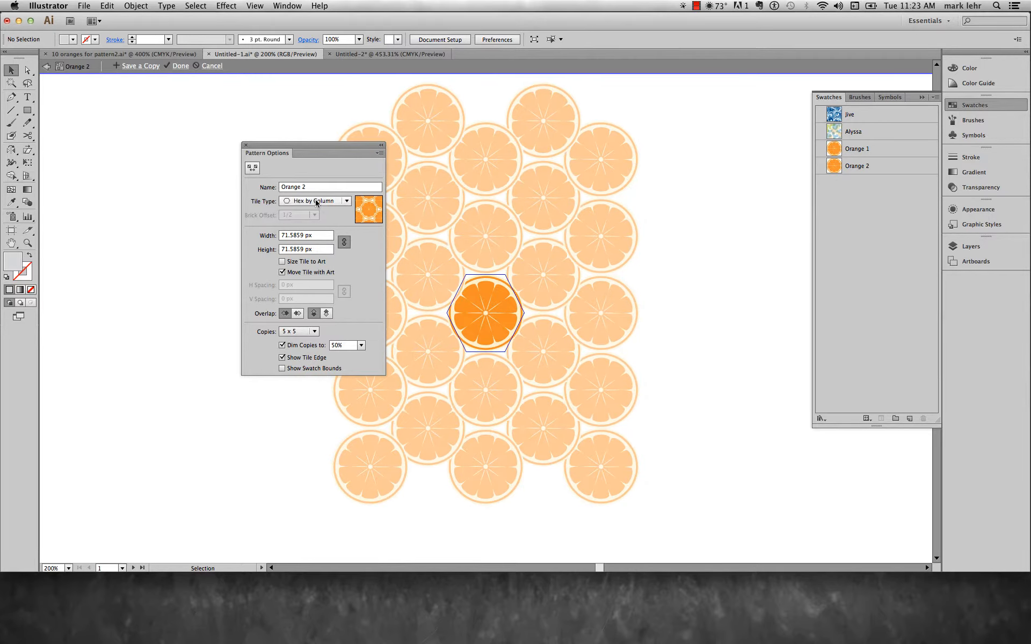
{"action": "left_click", "coordinate": [316, 201]}
{"action": "left_click", "coordinate": [323, 261]}
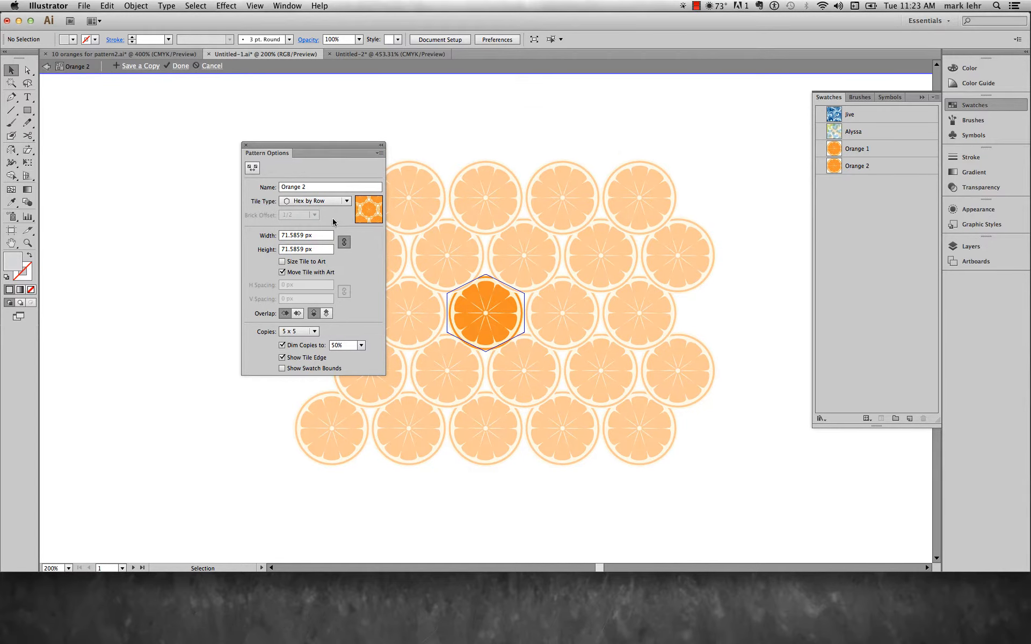
{"action": "left_click", "coordinate": [339, 203]}
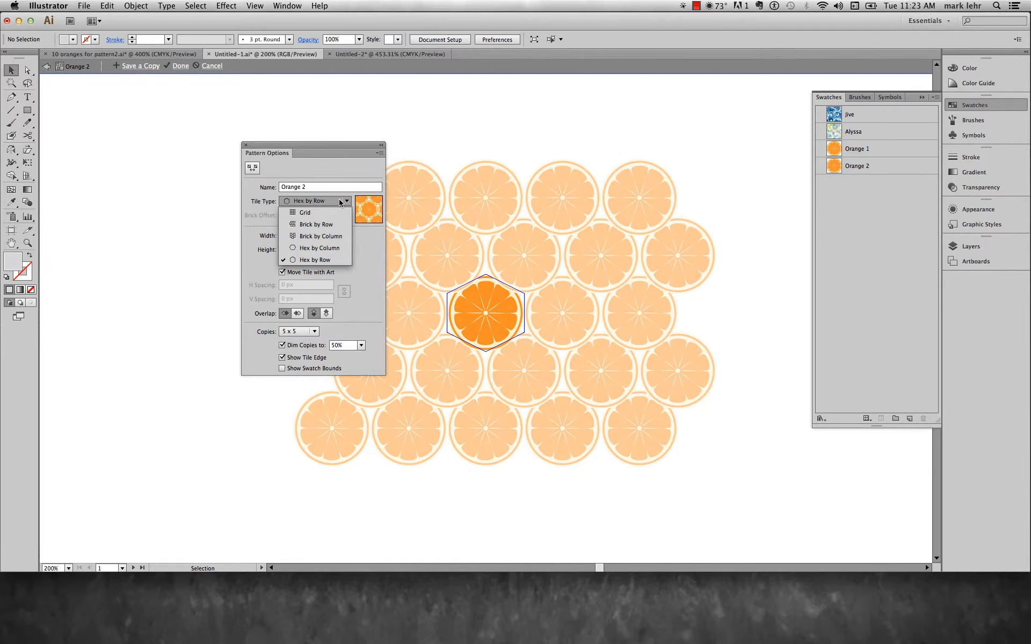
{"action": "left_click", "coordinate": [339, 213]}
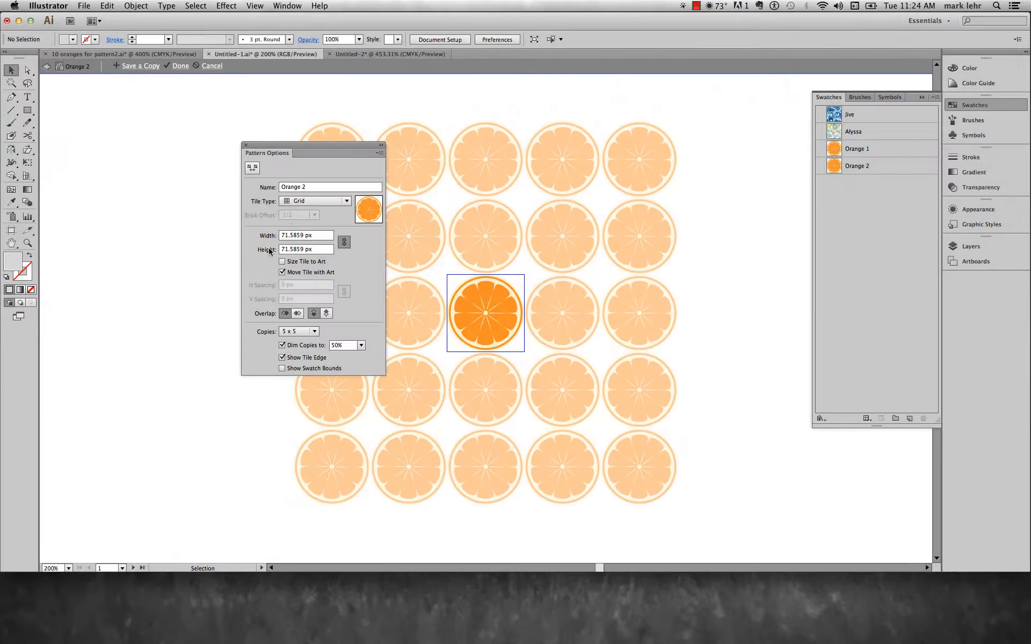
Set the linked tile width and height to 80 px and increase both in 10 px increments to 120 px
{"action": "left_click", "coordinate": [313, 234]}
{"action": "type", "text": "80"}
{"action": "key", "text": "Return"}
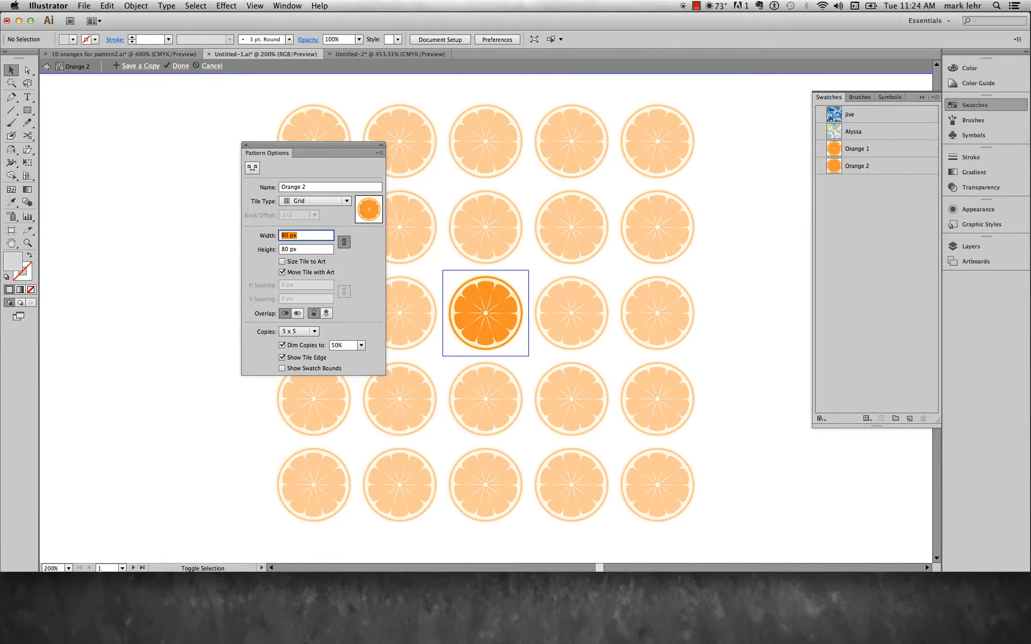
{"action": "key", "text": "shift+Up"}
{"action": "key", "text": "shift+Up"}
{"action": "key", "text": "shift+Up"}
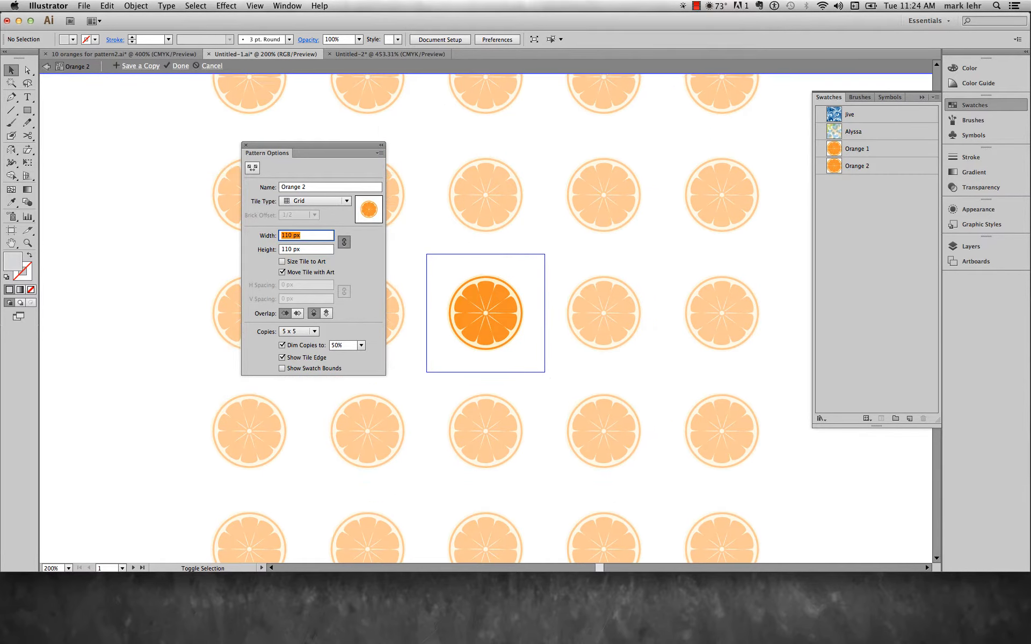
{"action": "key", "text": "shift+Up"}
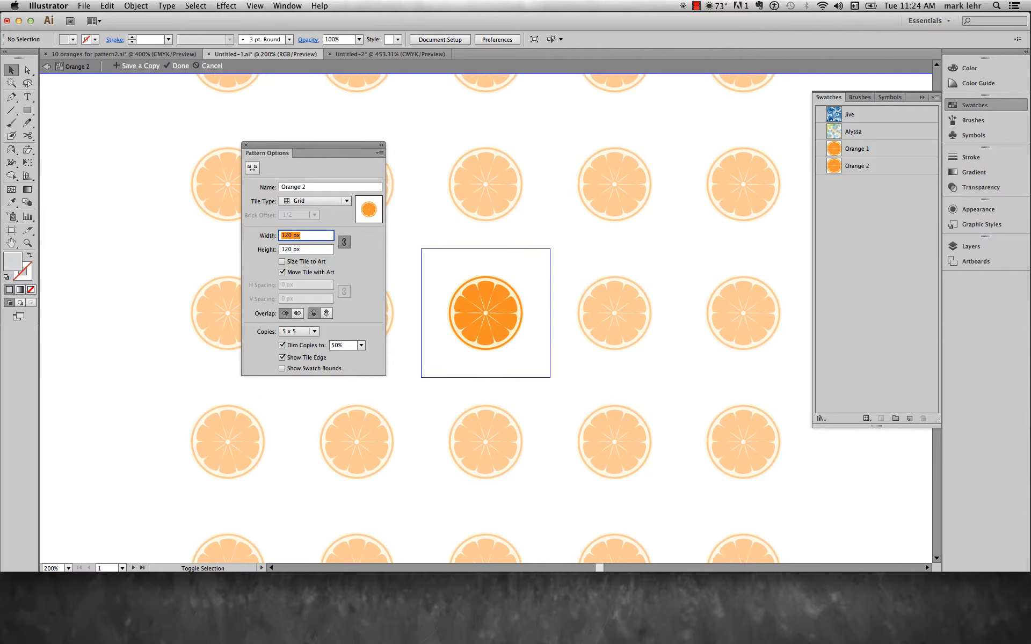
Reduce the linked tile width and height in 10 px increments to 50 px so the oranges overlap
{"action": "key", "text": "shift+Down"}
{"action": "key", "text": "shift+Down"}
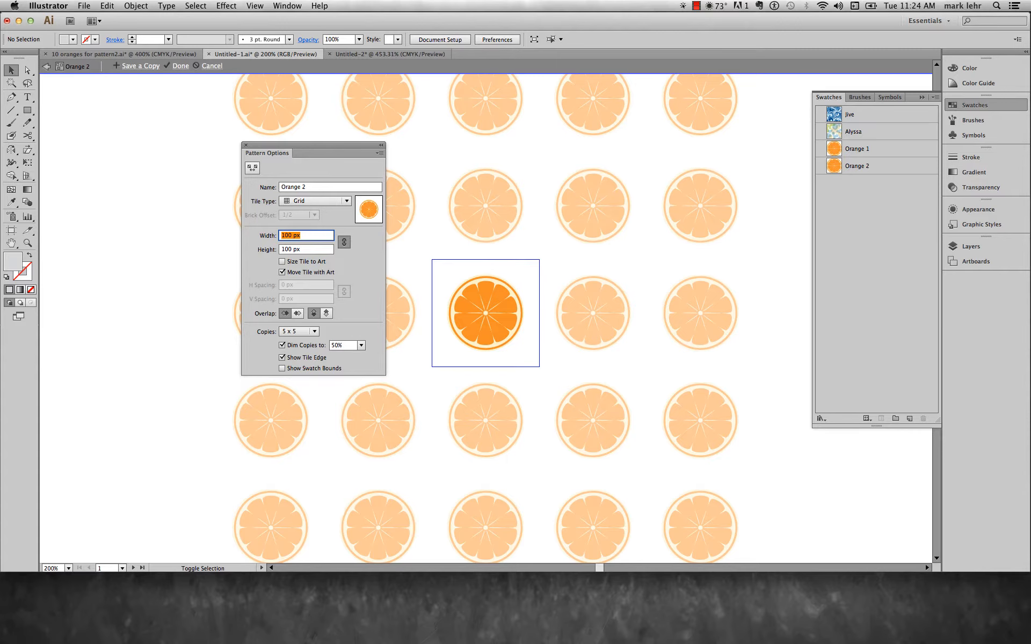
{"action": "key", "text": "shift+Down"}
{"action": "key", "text": "shift+Down"}
{"action": "key", "text": "shift+Down"}
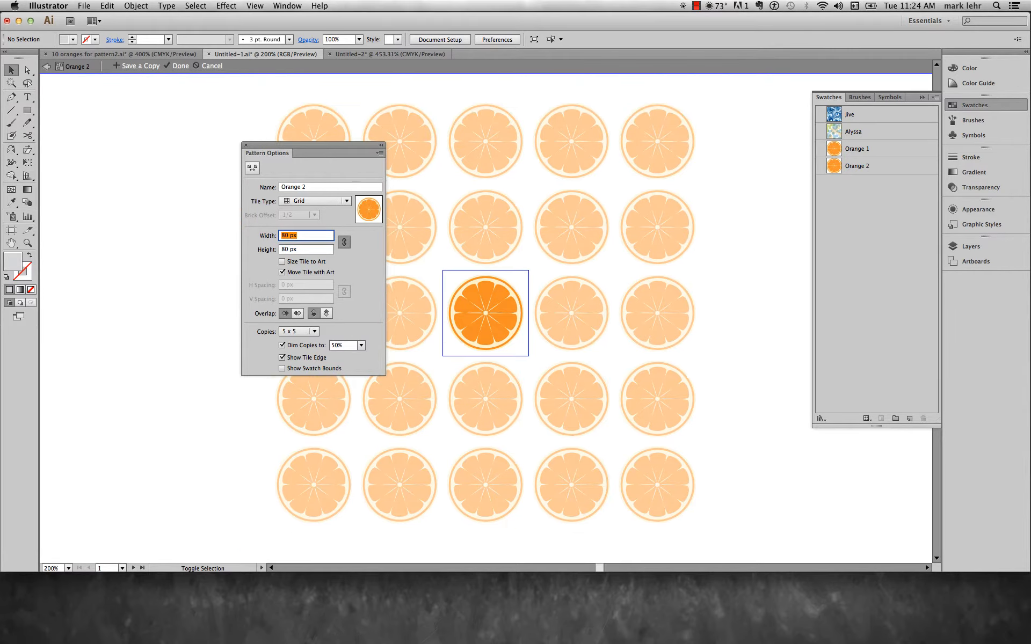
{"action": "key", "text": "shift+Down"}
{"action": "key", "text": "shift+Down"}
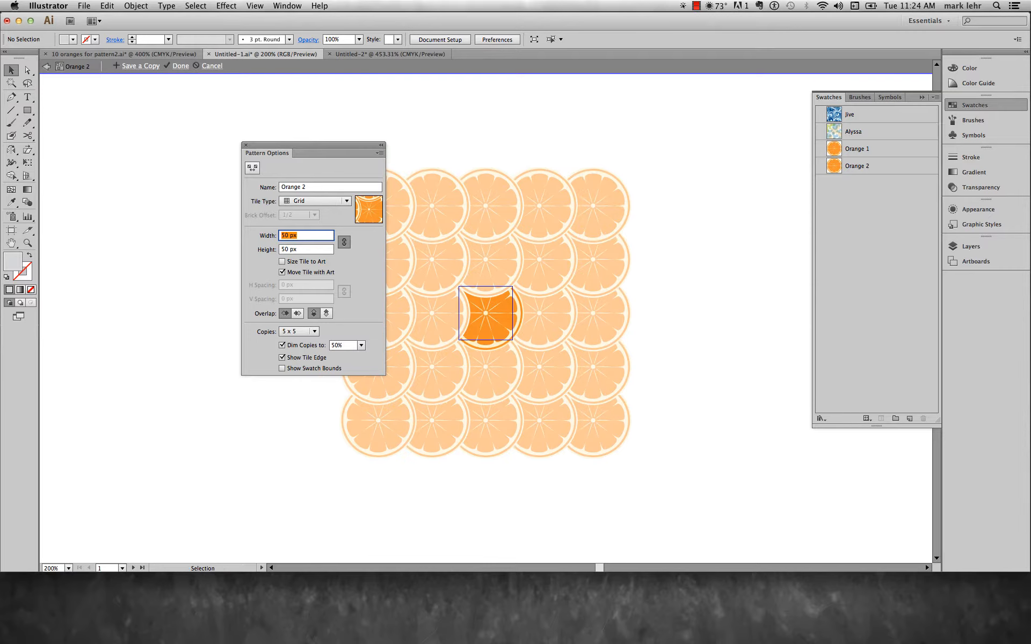
{"action": "left_click_drag", "start_coordinate": [460, 291], "coordinate": [458, 298]}
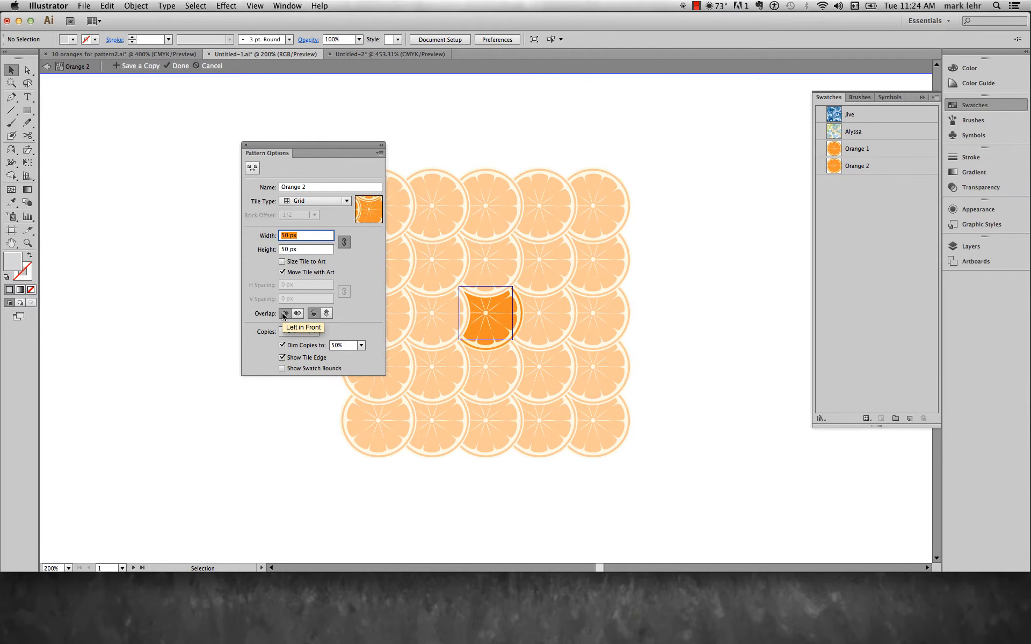
Try the right-in-front and bottom-in-front overlap orders, and restore Top in Front and Left in Front
{"action": "left_click", "coordinate": [296, 316]}
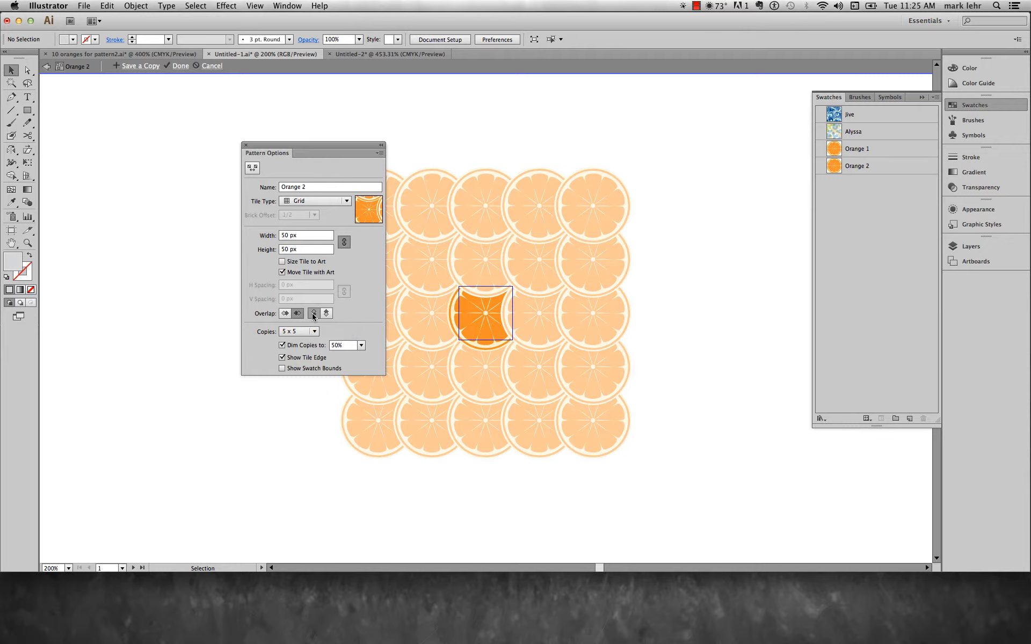
{"action": "left_click", "coordinate": [324, 314]}
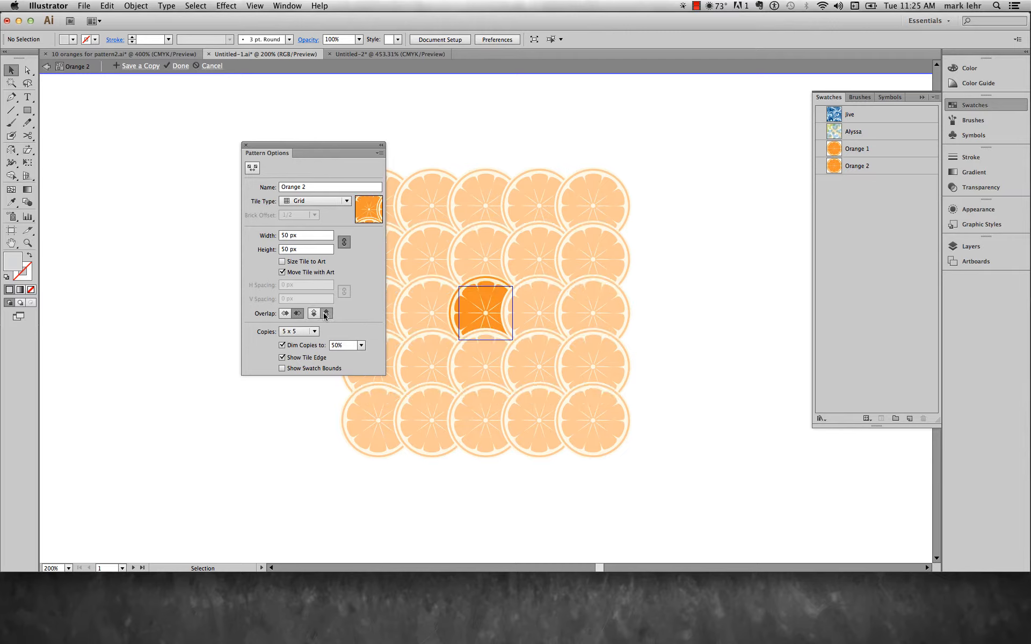
{"action": "left_click", "coordinate": [314, 315]}
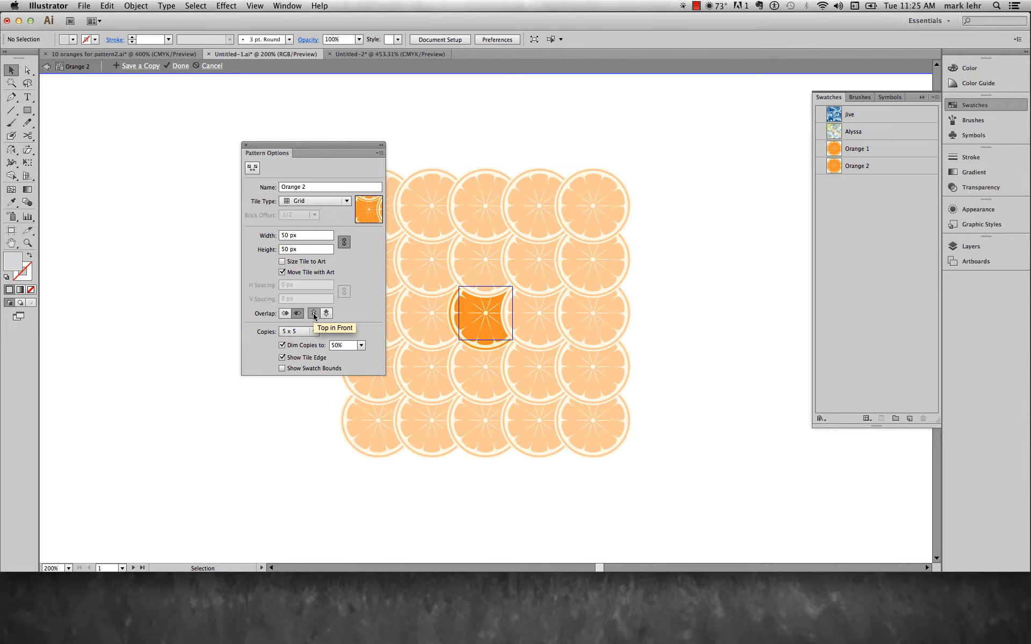
{"action": "left_click", "coordinate": [284, 314]}
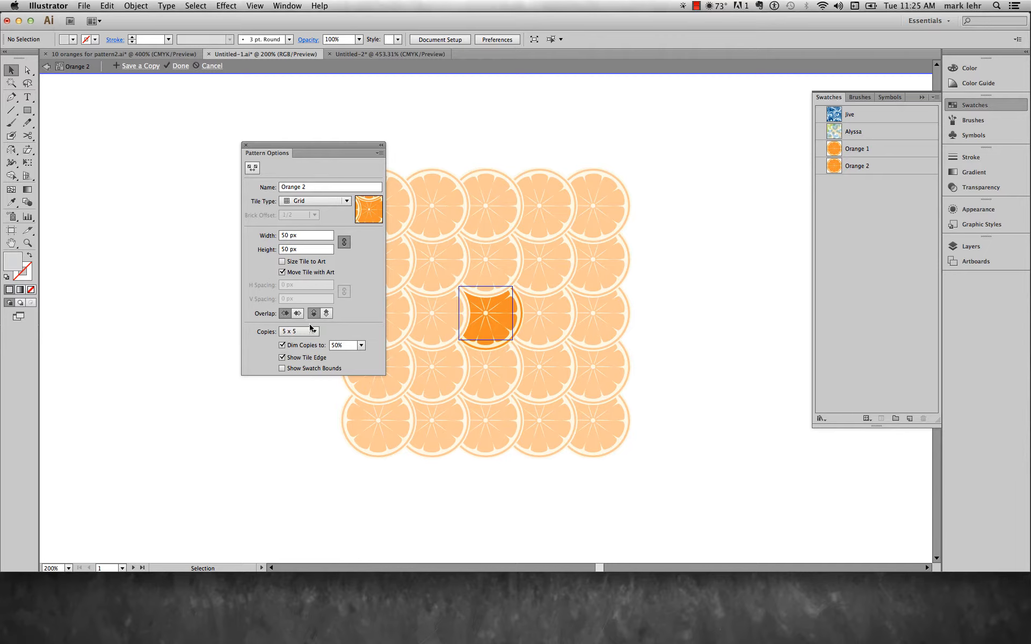
Preview the pattern with 9 x 9 and 5 x 3 copies and return to 5 x 5 copies
{"action": "left_click", "coordinate": [305, 333]}
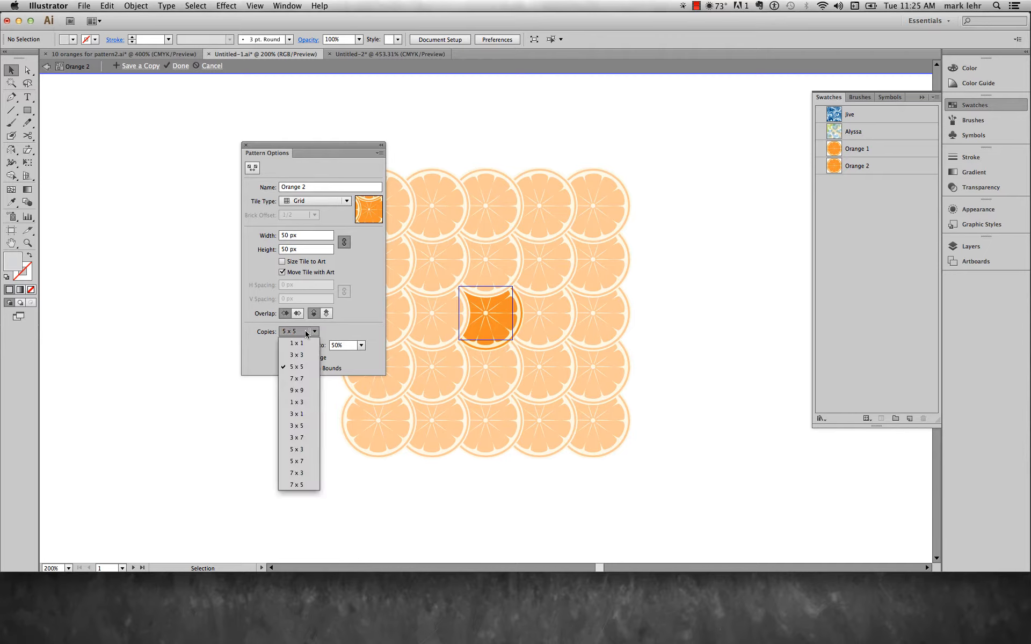
{"action": "left_click", "coordinate": [296, 389]}
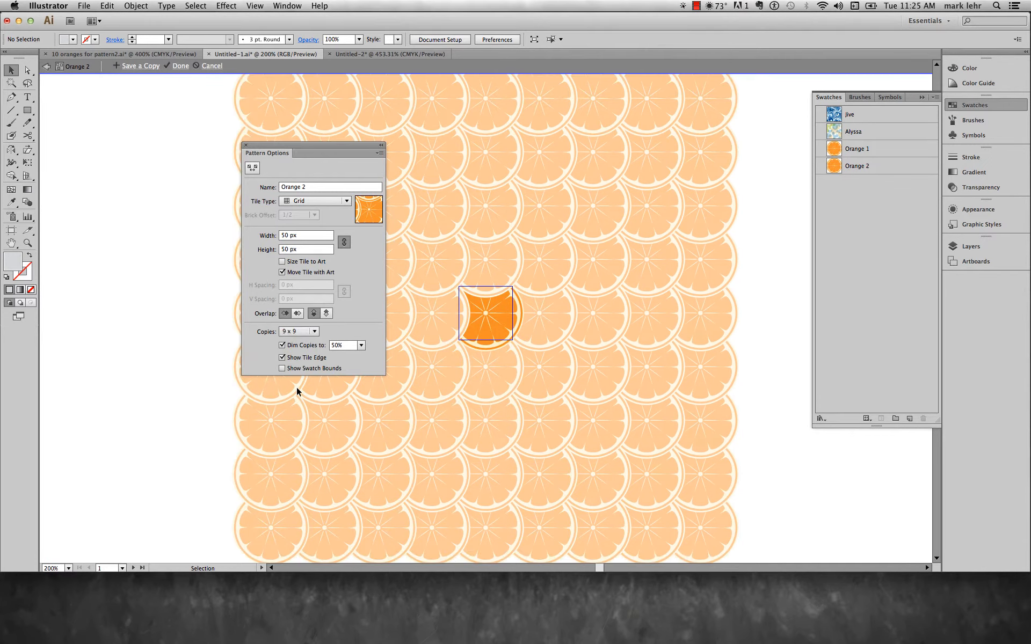
{"action": "left_click", "coordinate": [312, 331]}
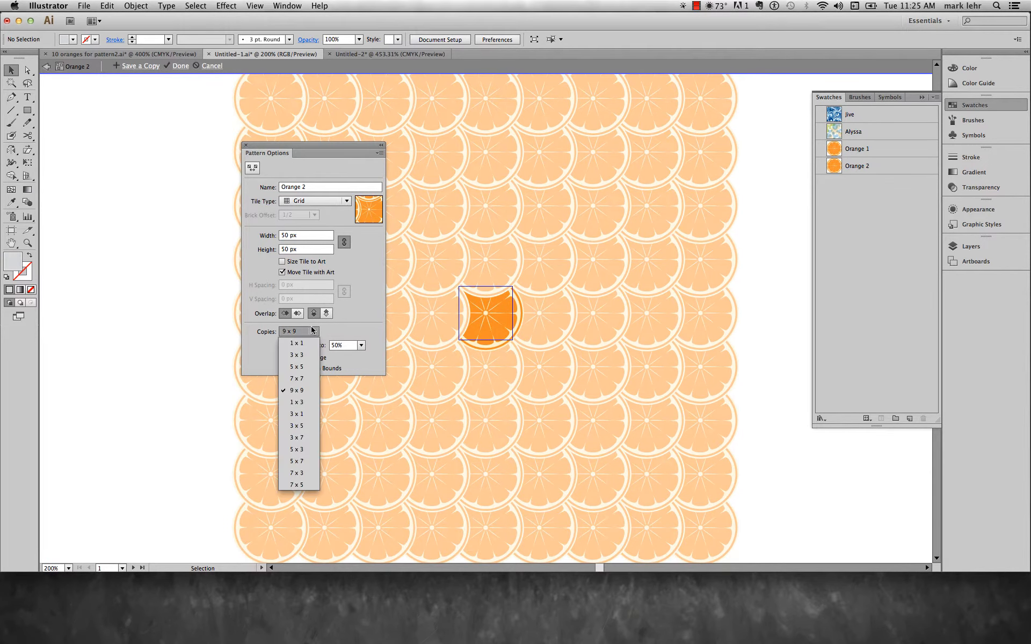
{"action": "left_click", "coordinate": [297, 450]}
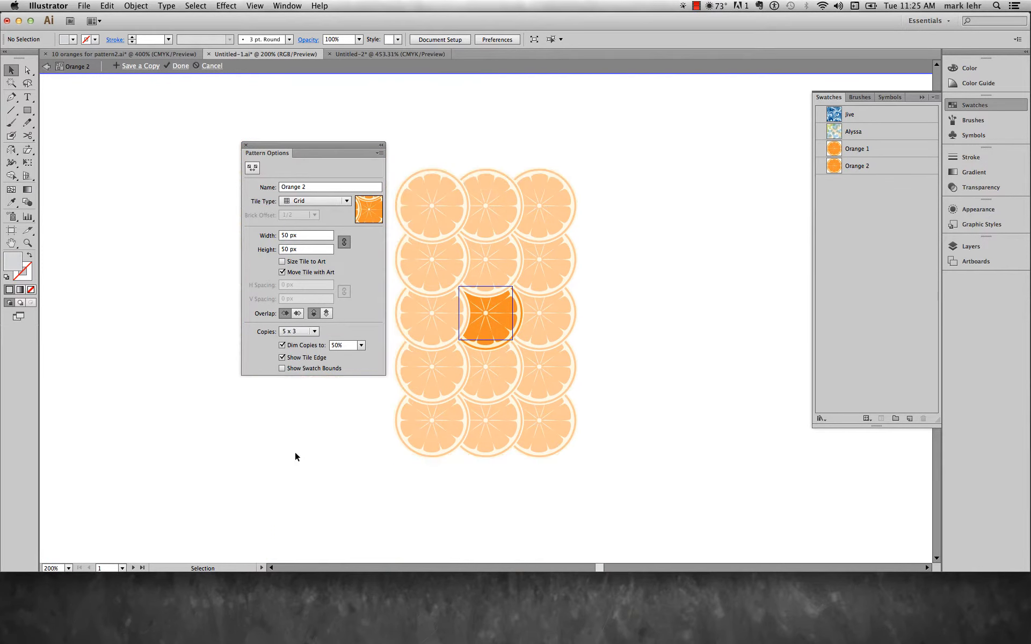
{"action": "left_click", "coordinate": [307, 333]}
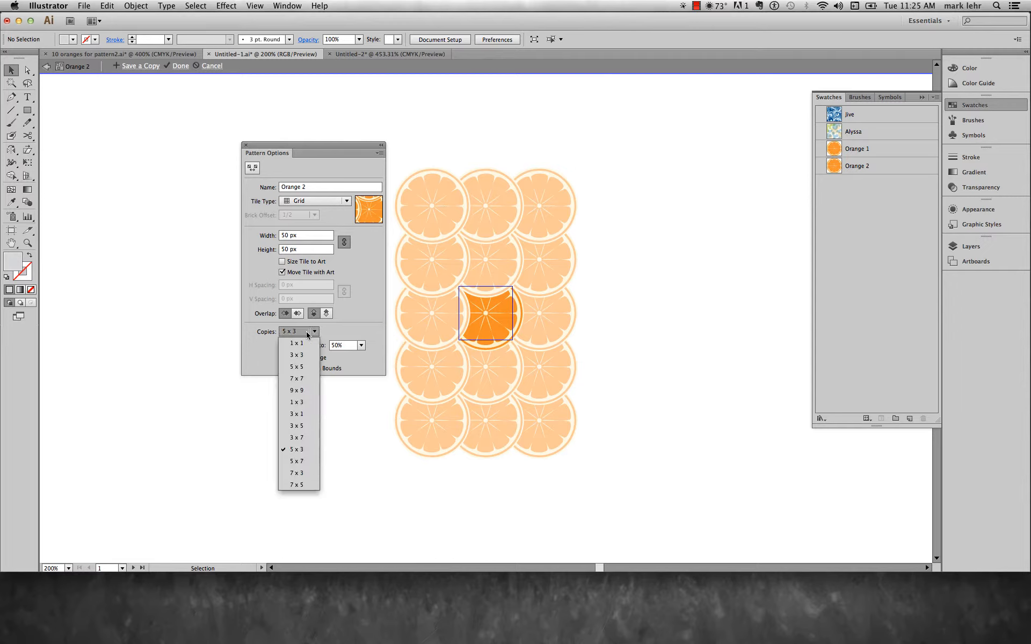
{"action": "left_click", "coordinate": [304, 367]}
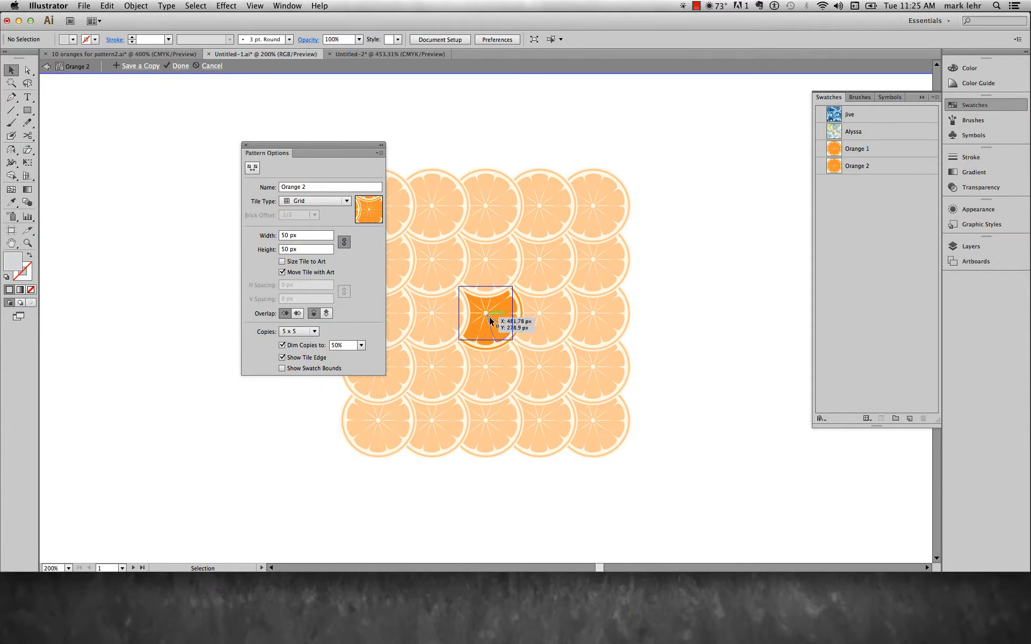
Use the Pattern Tile Tool to resize the tile around the whole orange to about 74.3 px wide and 71.6 px high
{"action": "left_click", "coordinate": [251, 168]}
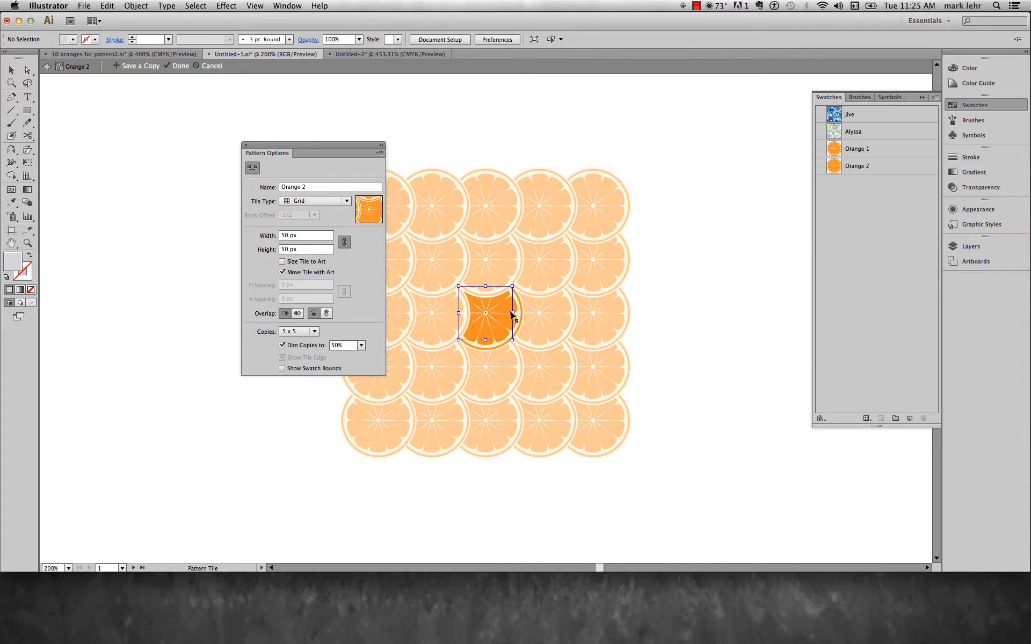
{"action": "left_click_drag", "start_coordinate": [512, 314], "coordinate": [562, 315]}
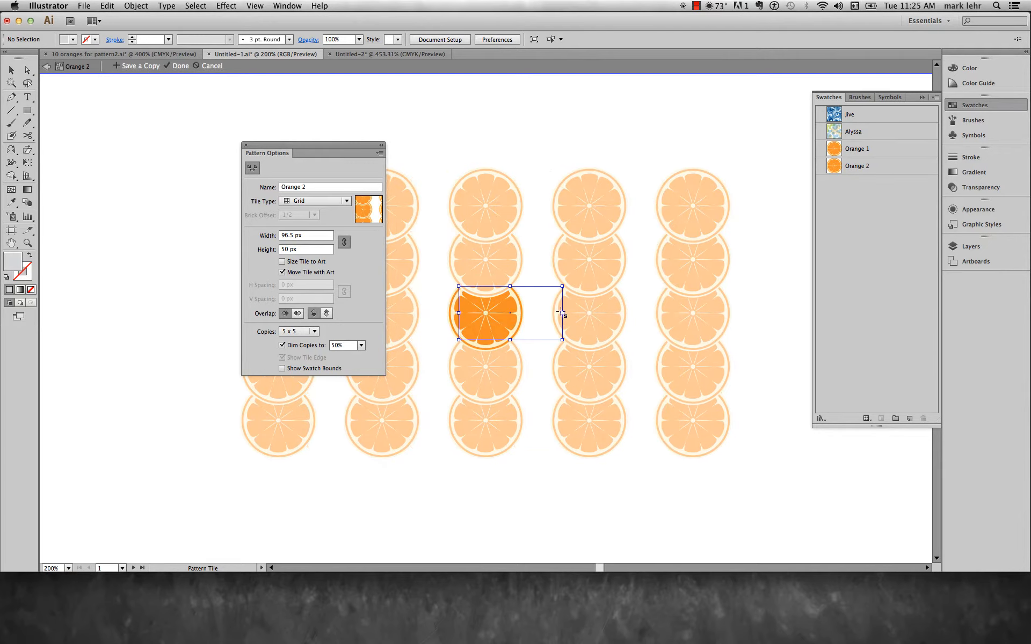
{"action": "left_click_drag", "start_coordinate": [509, 290], "coordinate": [511, 277]}
{"action": "left_click_drag", "start_coordinate": [562, 340], "coordinate": [531, 352]}
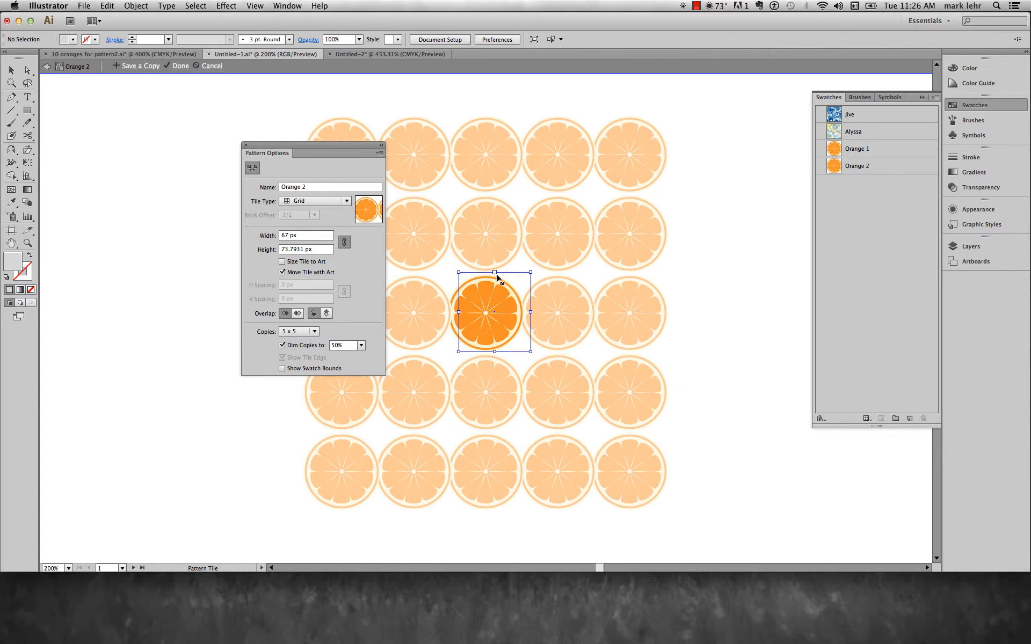
{"action": "left_click_drag", "start_coordinate": [495, 273], "coordinate": [495, 276]}
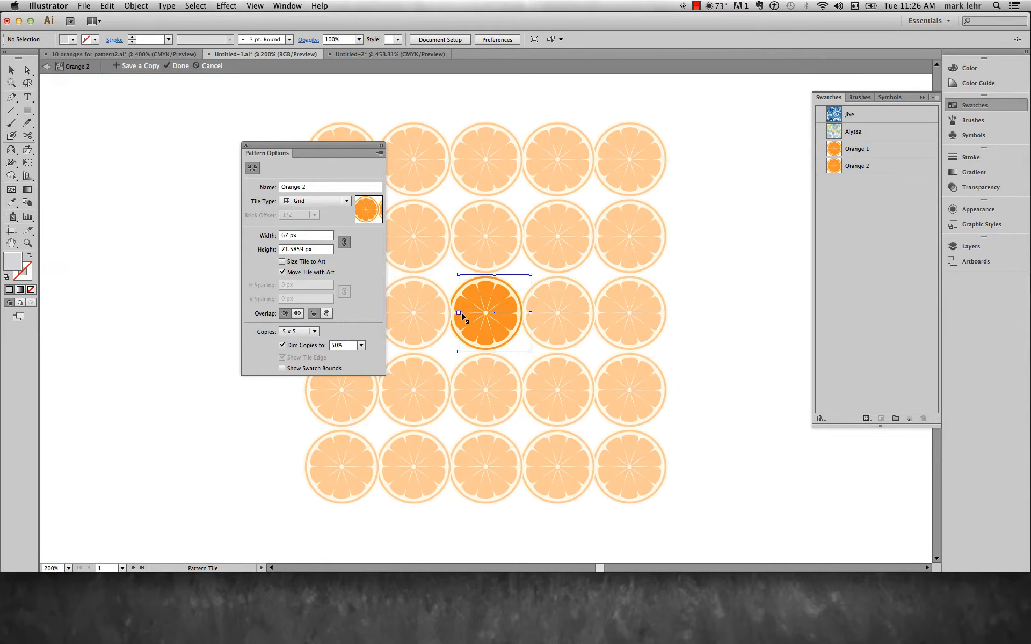
{"action": "left_click_drag", "start_coordinate": [458, 313], "coordinate": [445, 314]}
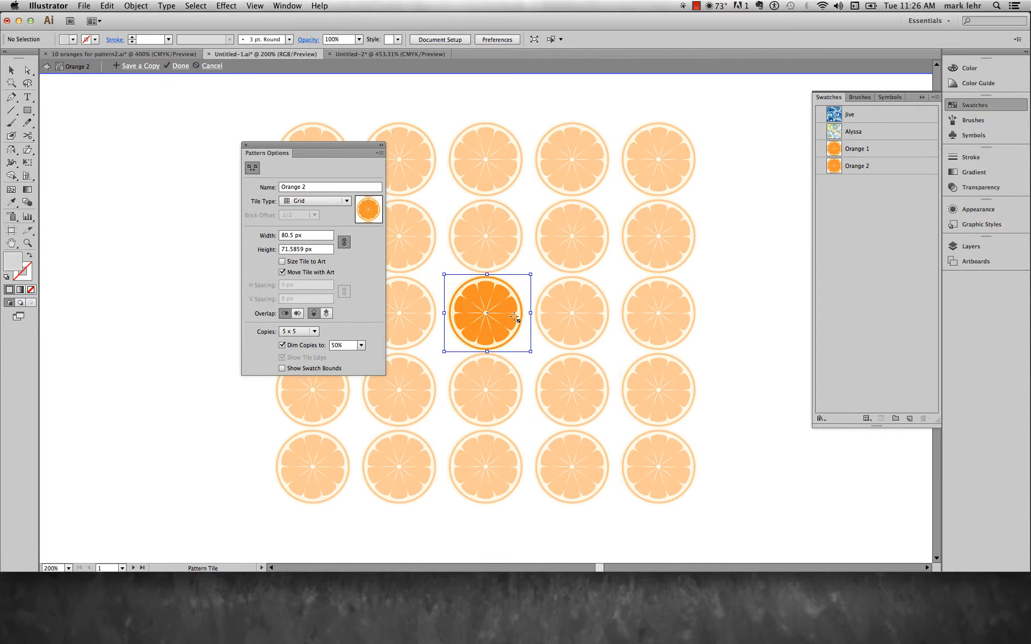
{"action": "left_click_drag", "start_coordinate": [525, 314], "coordinate": [524, 315]}
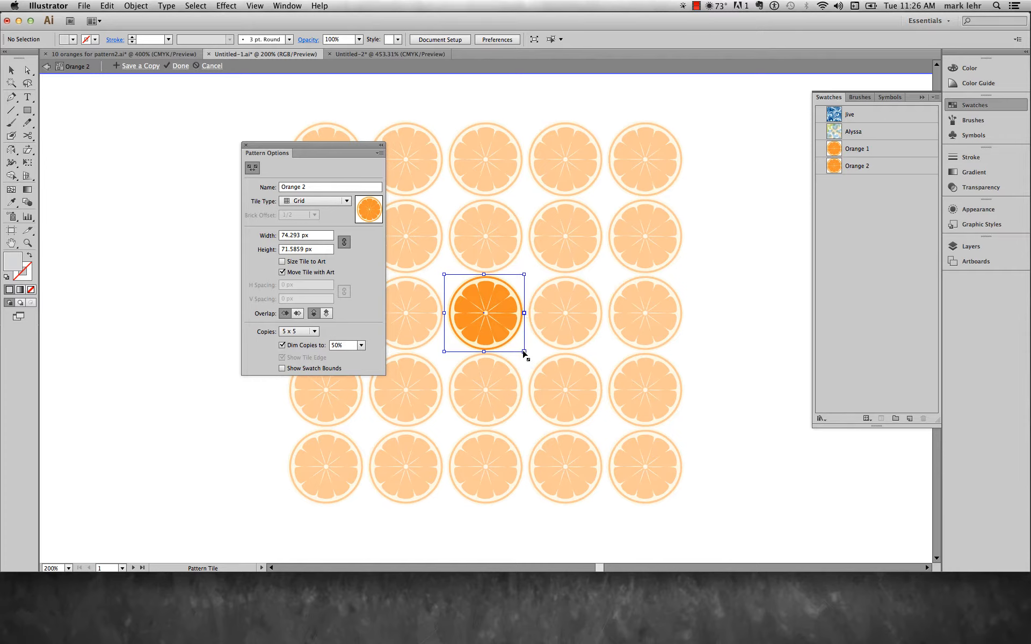
Shrink the pattern tile to about 38.5 x 35.8 px and save a copy of the pattern named Orange 3 overlap
{"action": "left_click_drag", "start_coordinate": [523, 352], "coordinate": [486, 314]}
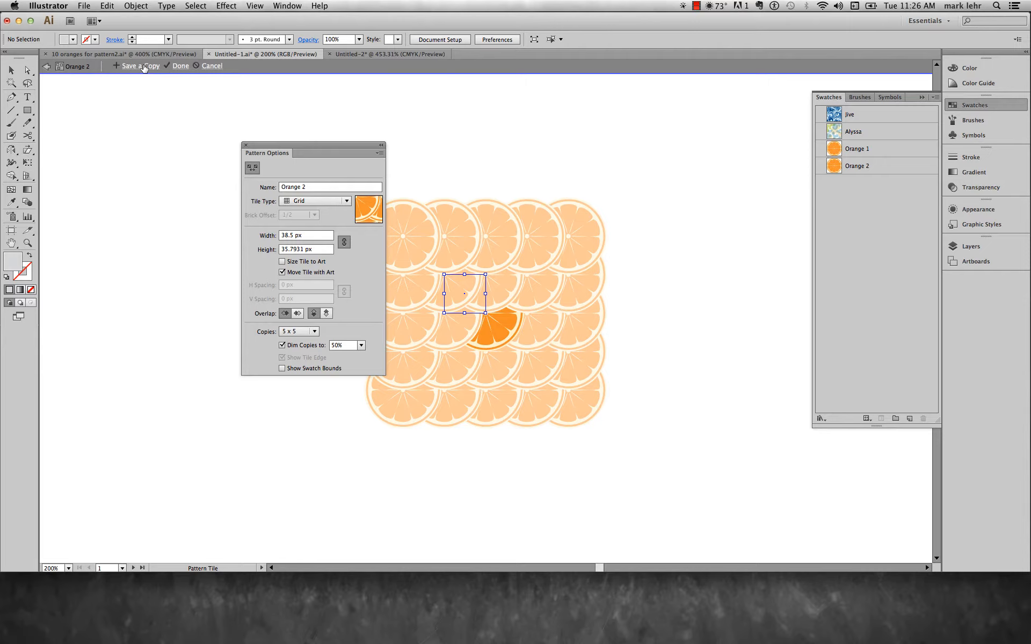
{"action": "left_click", "coordinate": [144, 67]}
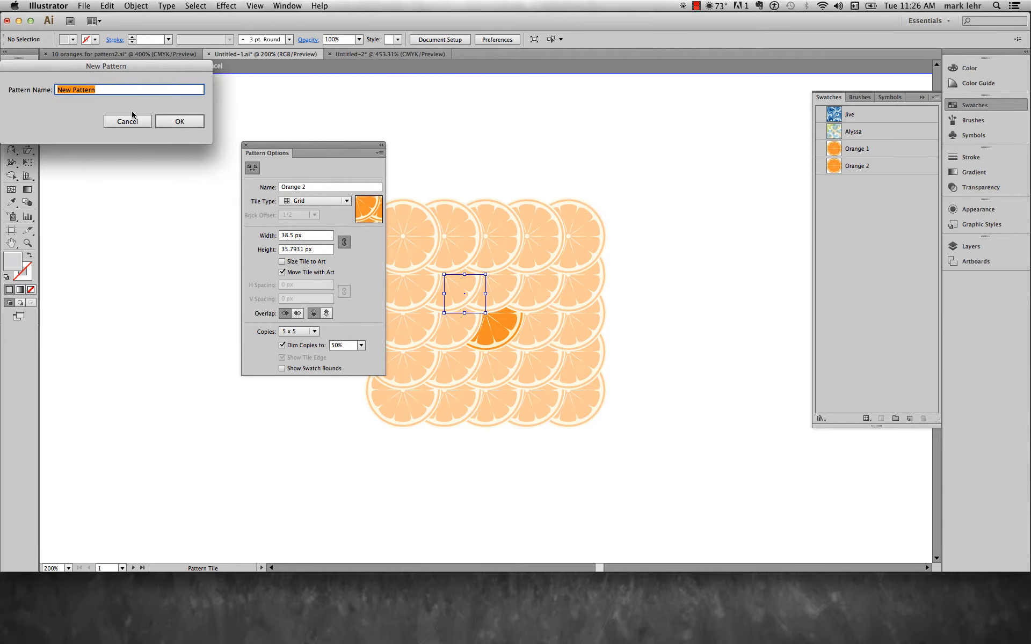
{"action": "type", "text": "Organg"}
{"action": "key", "text": "BackSpace"}
{"action": "key", "text": "BackSpace"}
{"action": "key", "text": "BackSpace"}
{"action": "key", "text": "BackSpace"}
{"action": "type", "text": "an"}
{"action": "key", "text": "Return"}
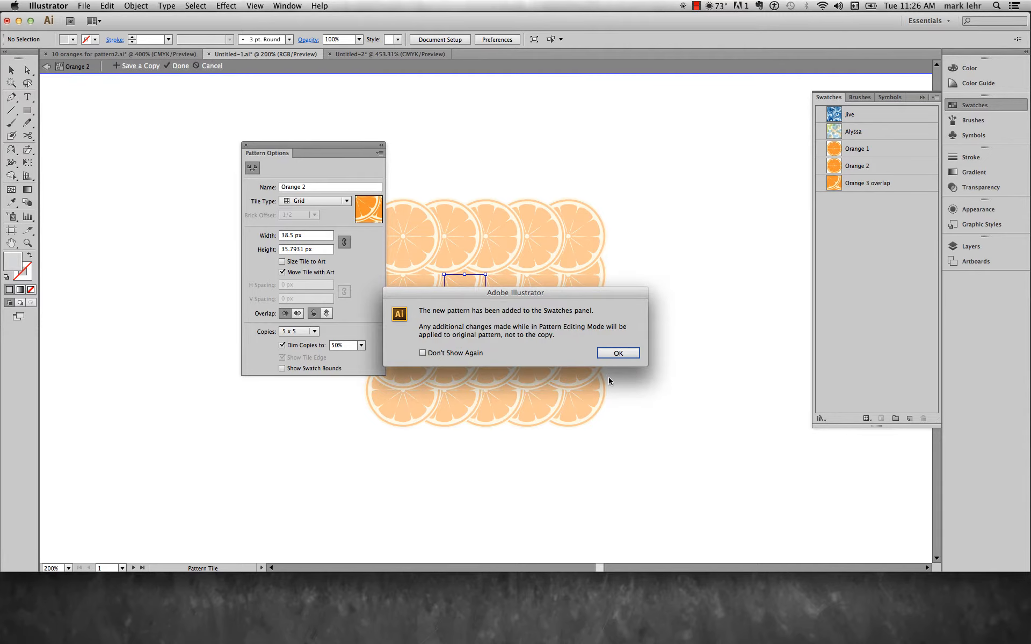
{"action": "left_click", "coordinate": [613, 354]}
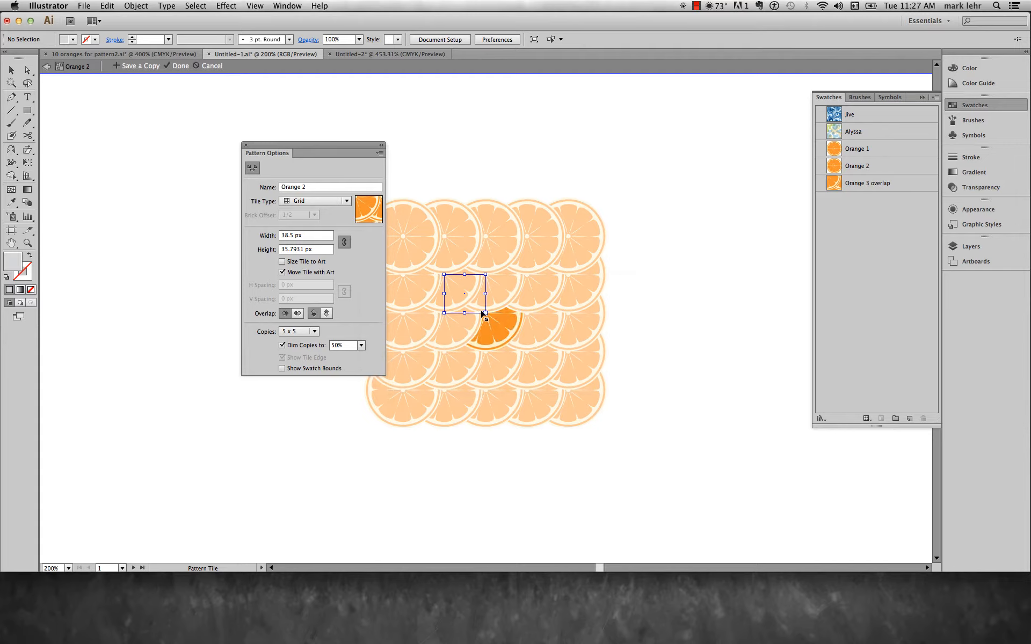
Enlarge the Orange 2 tile to about 78.5 x 71.6 px and finish editing the pattern
{"action": "left_click_drag", "start_coordinate": [486, 313], "coordinate": [528, 352]}
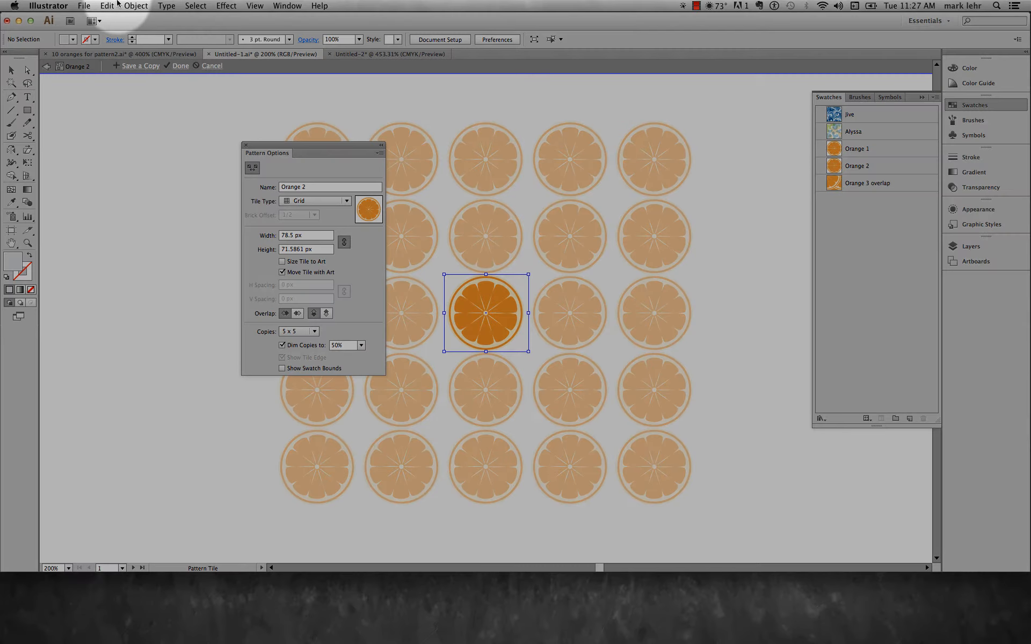
{"action": "left_click", "coordinate": [176, 65]}
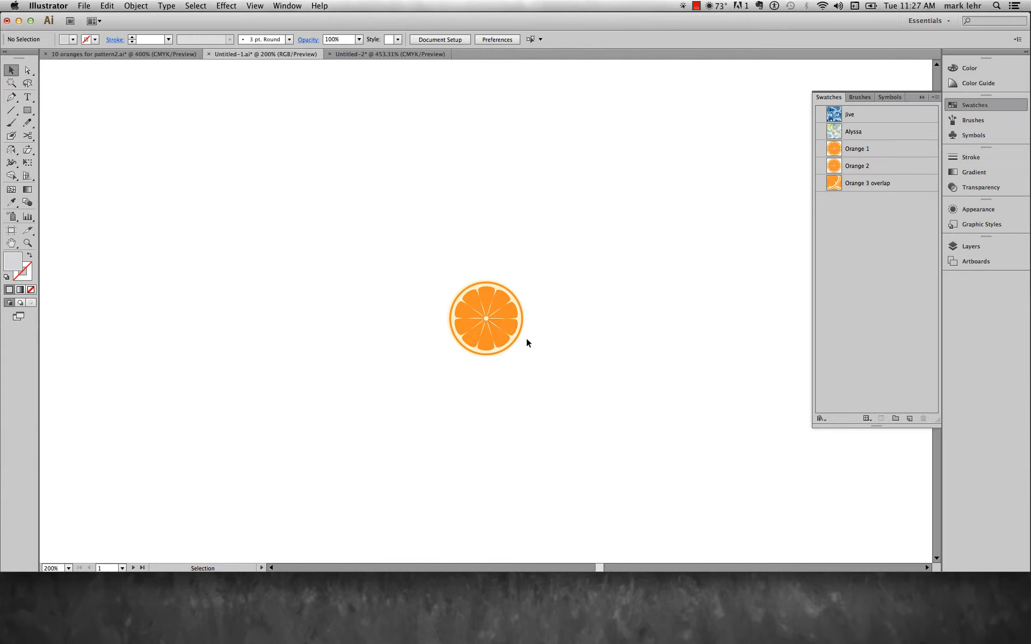
Duplicate the orange slice twice to form an overlapping three-slice cluster about 109.5 px wide and high
{"action": "left_click", "coordinate": [504, 310]}
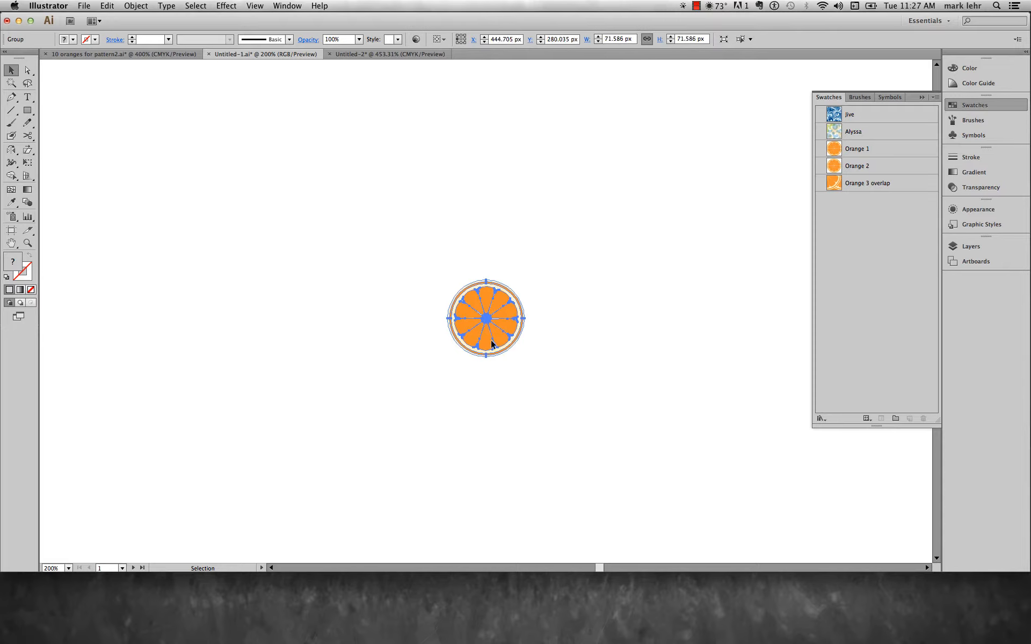
{"action": "left_click_drag", "start_coordinate": [493, 344], "coordinate": [515, 302]}
{"action": "left_click", "coordinate": [361, 263]}
Try the Darken and Lighten blending modes on all three orange slices and settle on Overlay
{"action": "left_click_drag", "start_coordinate": [364, 238], "coordinate": [594, 390]}
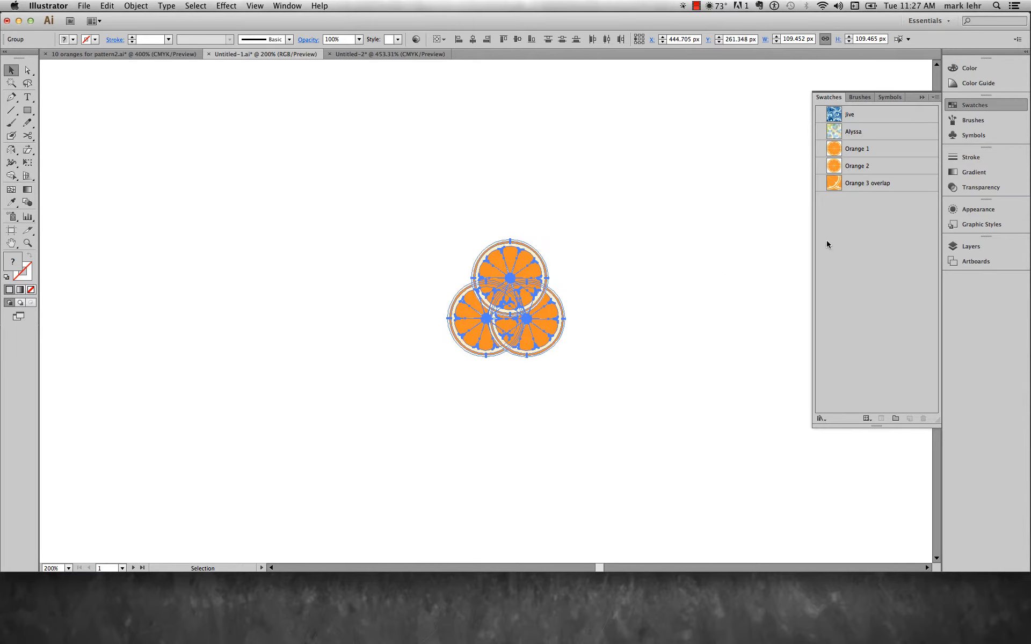
{"action": "left_click", "coordinate": [988, 188]}
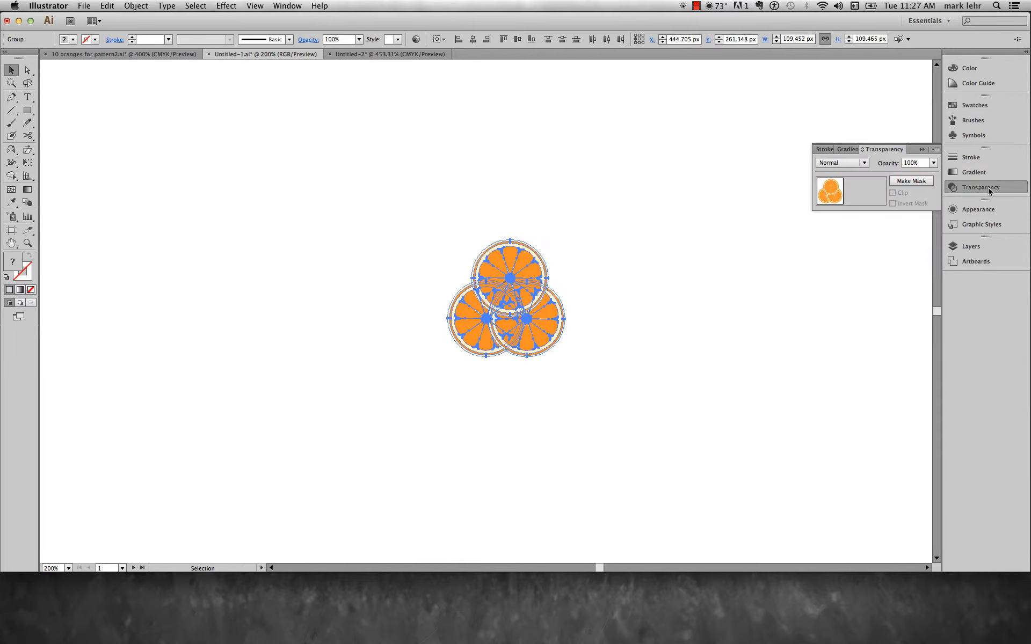
{"action": "left_click", "coordinate": [852, 162]}
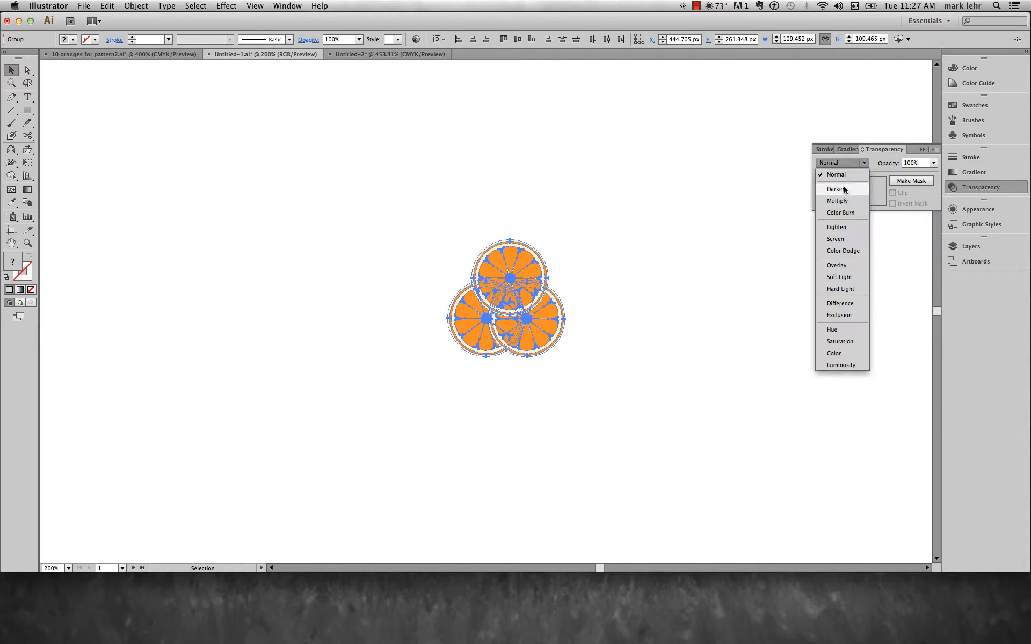
{"action": "left_click", "coordinate": [837, 189]}
{"action": "left_click", "coordinate": [844, 163]}
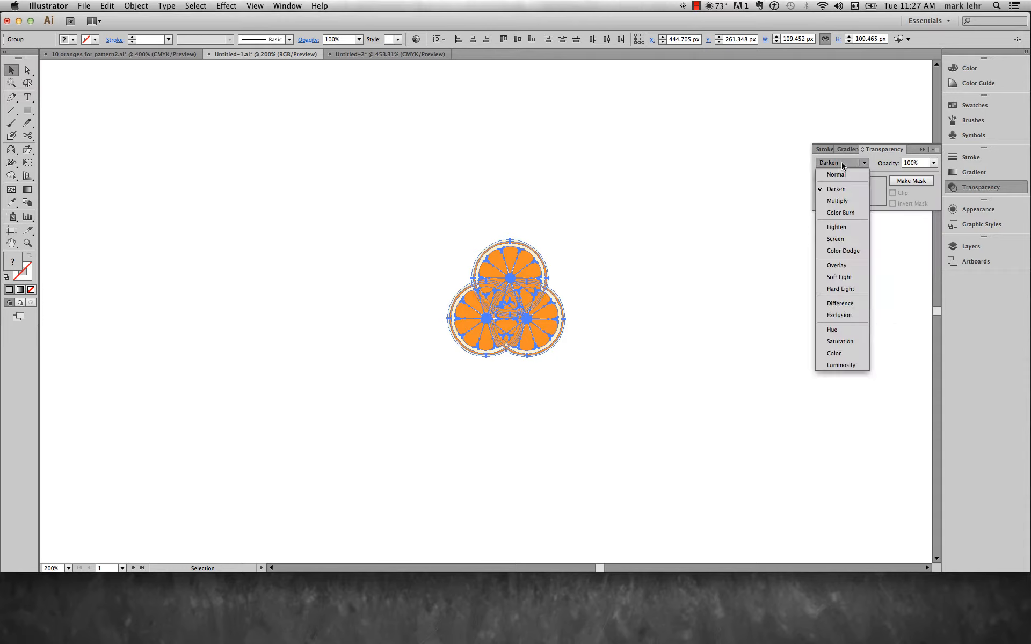
{"action": "left_click", "coordinate": [852, 227]}
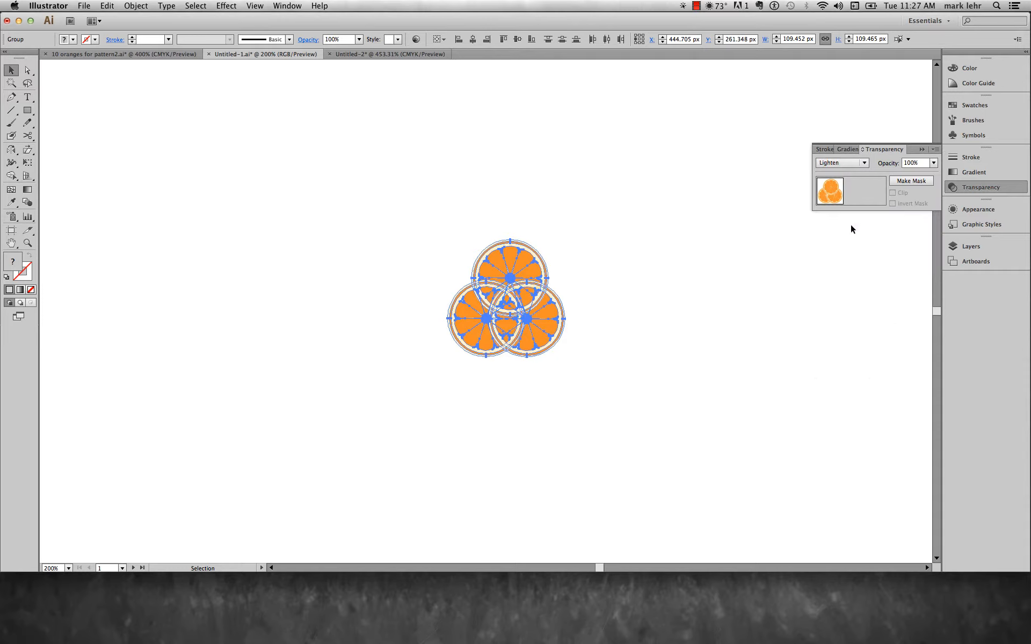
{"action": "left_click", "coordinate": [851, 163]}
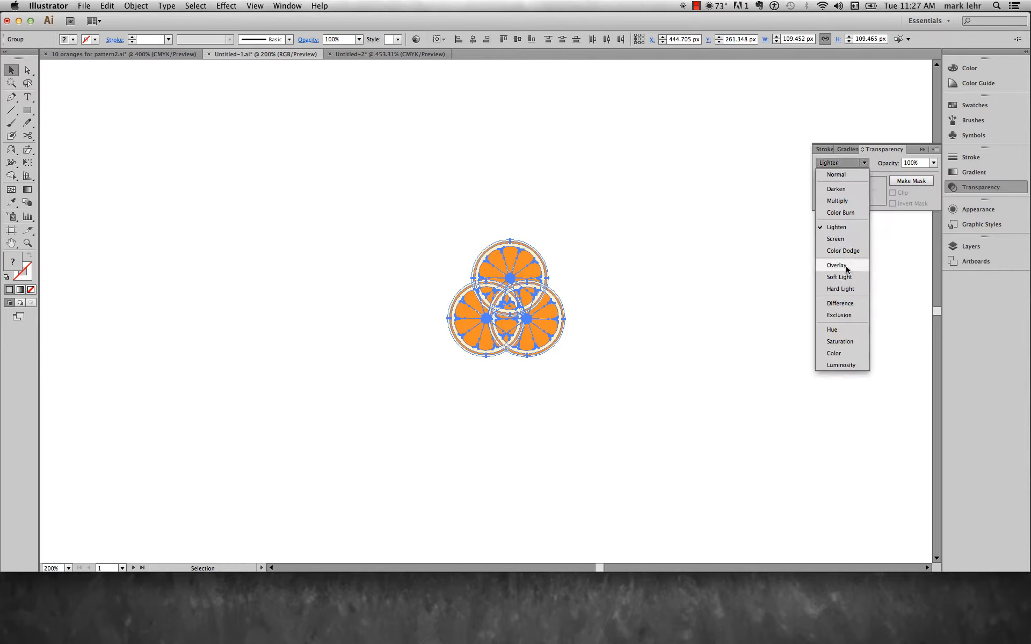
{"action": "left_click", "coordinate": [837, 266]}
{"action": "left_click", "coordinate": [669, 297]}
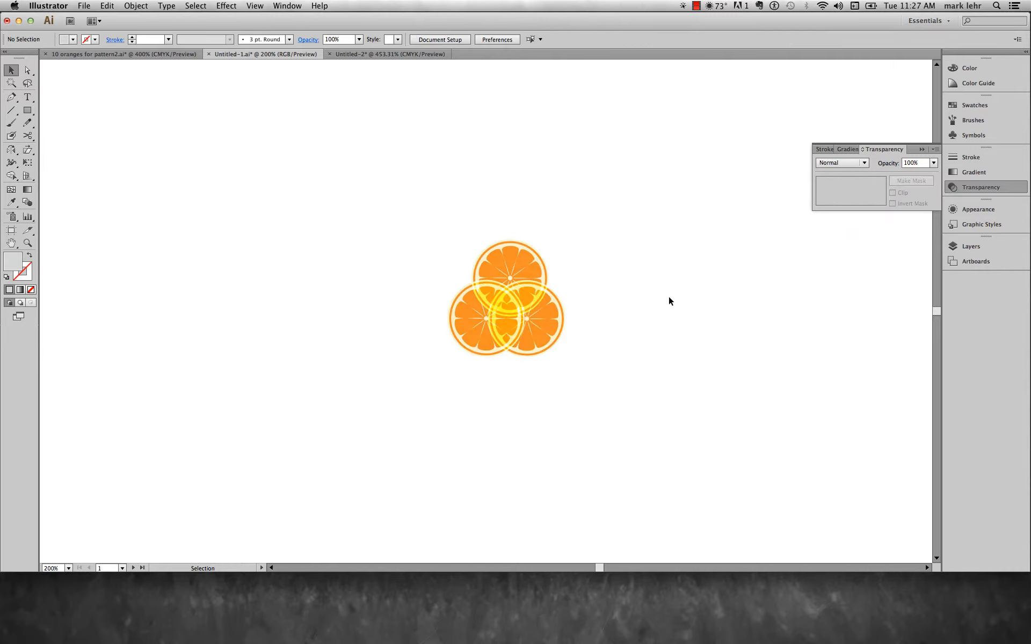
Make a new pattern from the three overlapping orange slices and set its tile type to Brick by Column
{"action": "left_click_drag", "start_coordinate": [340, 231], "coordinate": [604, 391]}
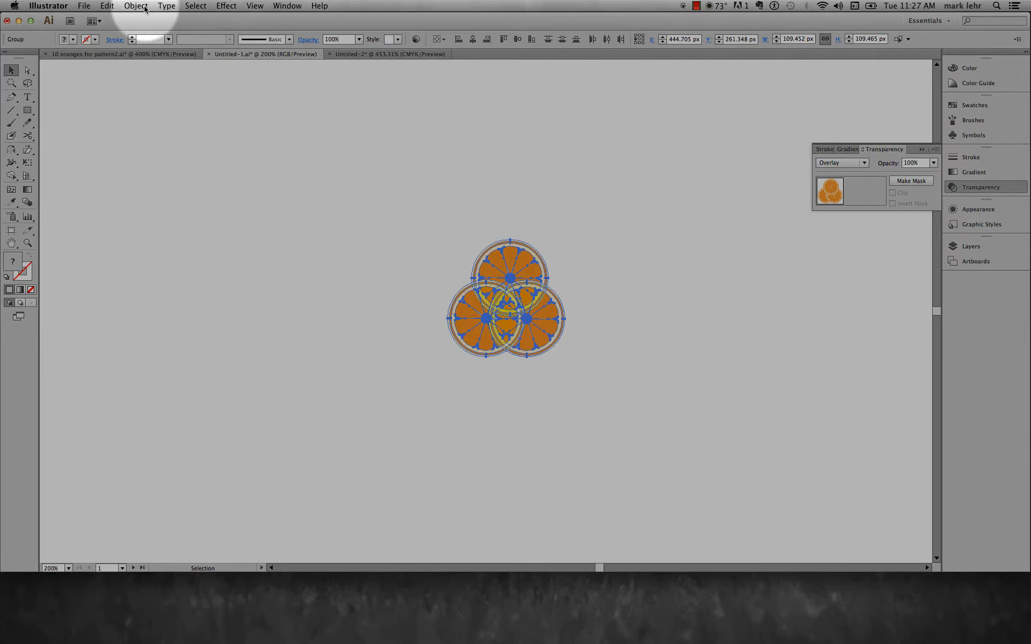
{"action": "left_click", "coordinate": [136, 6]}
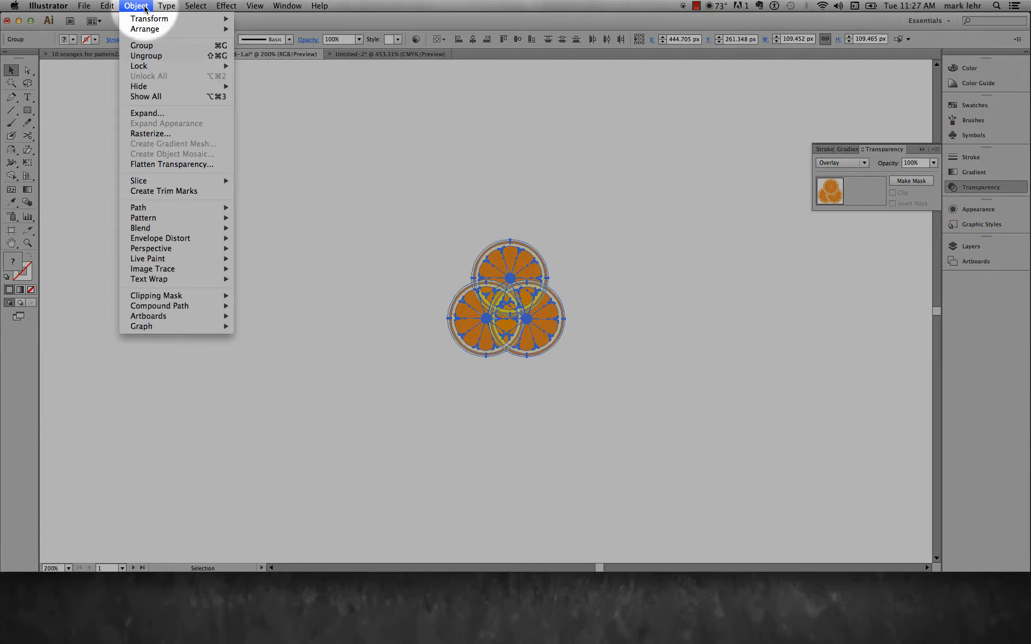
{"action": "mouse_move", "coordinate": [160, 219]}
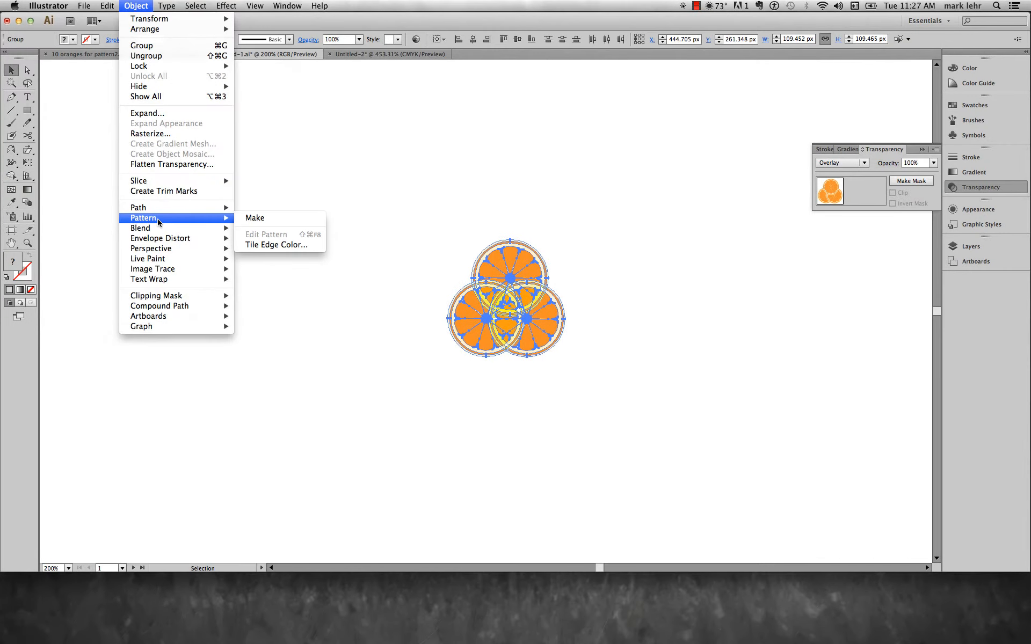
{"action": "left_click", "coordinate": [248, 218]}
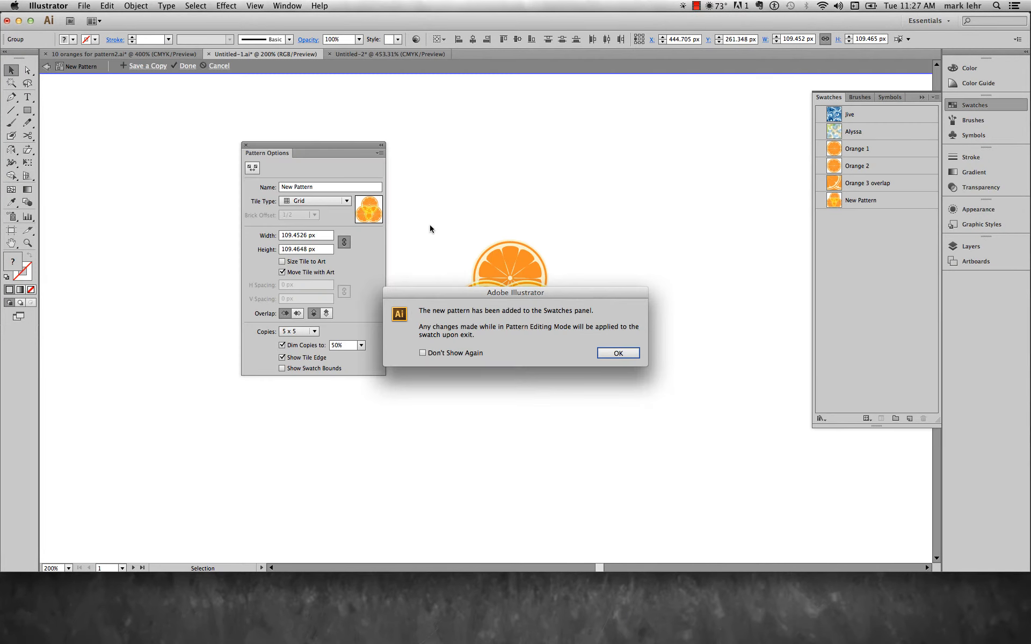
{"action": "left_click", "coordinate": [608, 353]}
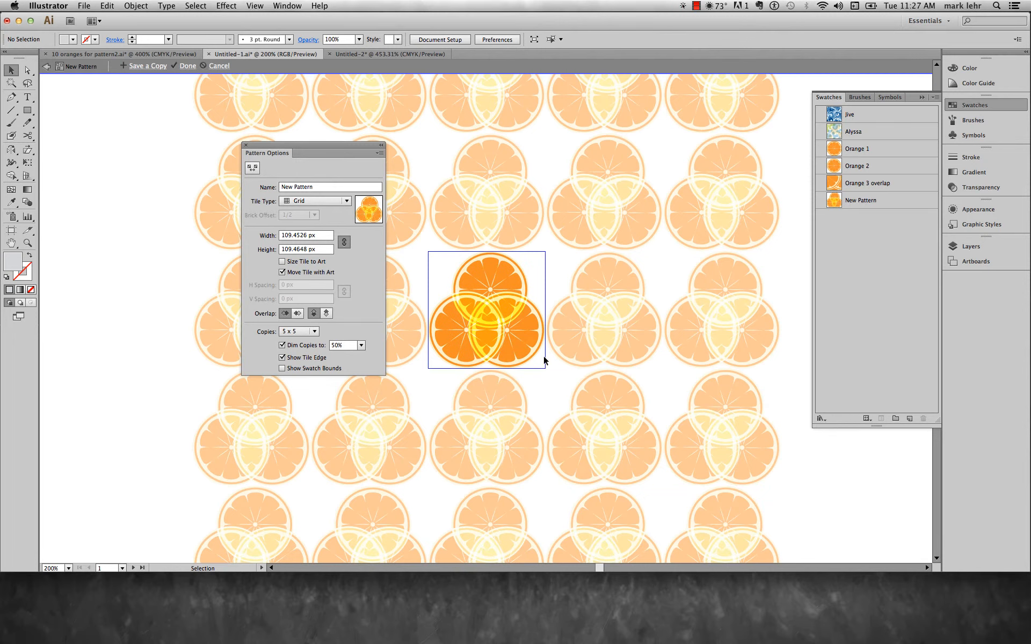
{"action": "left_click", "coordinate": [318, 201]}
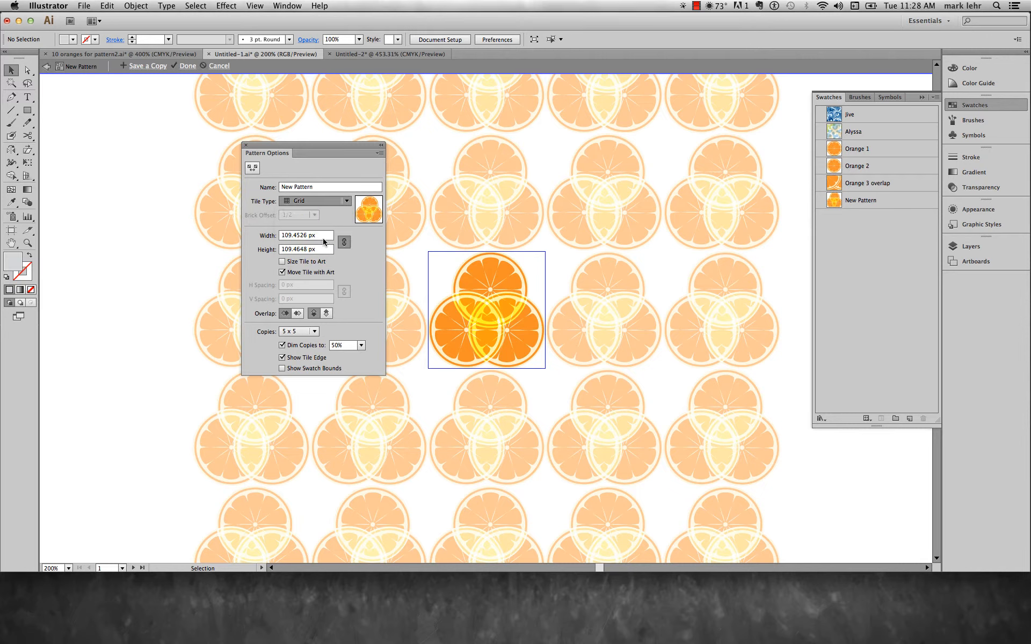
{"action": "left_click", "coordinate": [324, 238]}
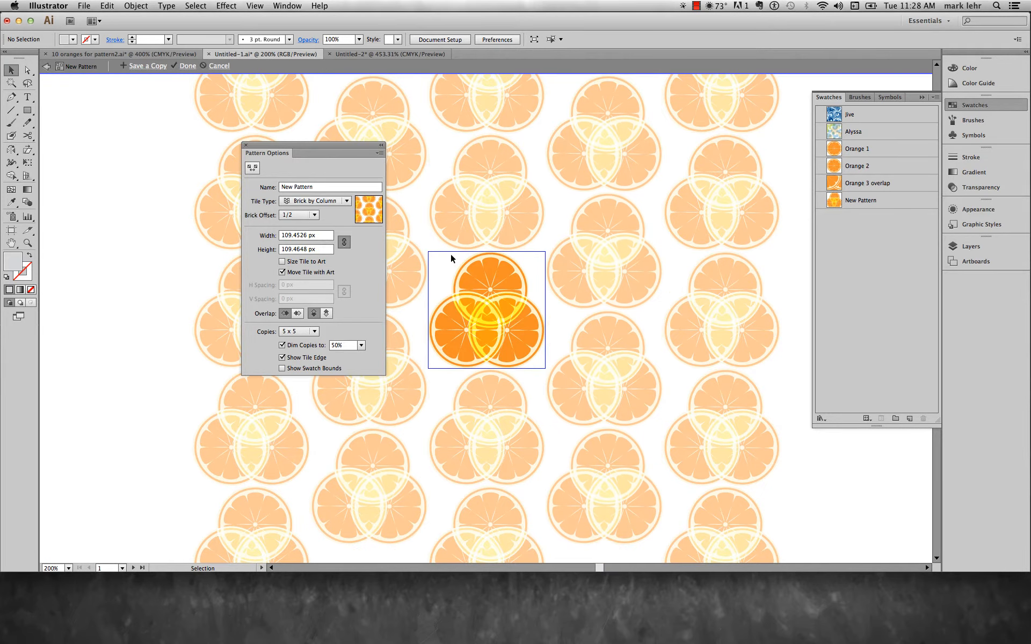
Use the Pattern Tile Tool to shrink the tile to about 74.1 x 74.3 px and finish editing the pattern
{"action": "left_click", "coordinate": [252, 168]}
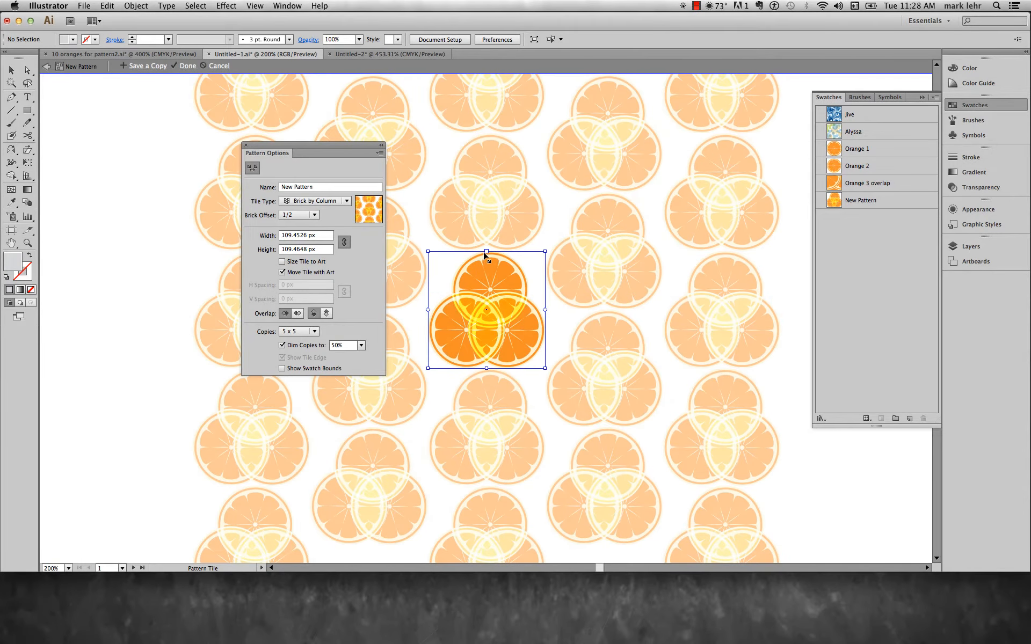
{"action": "left_click_drag", "start_coordinate": [486, 251], "coordinate": [486, 283]}
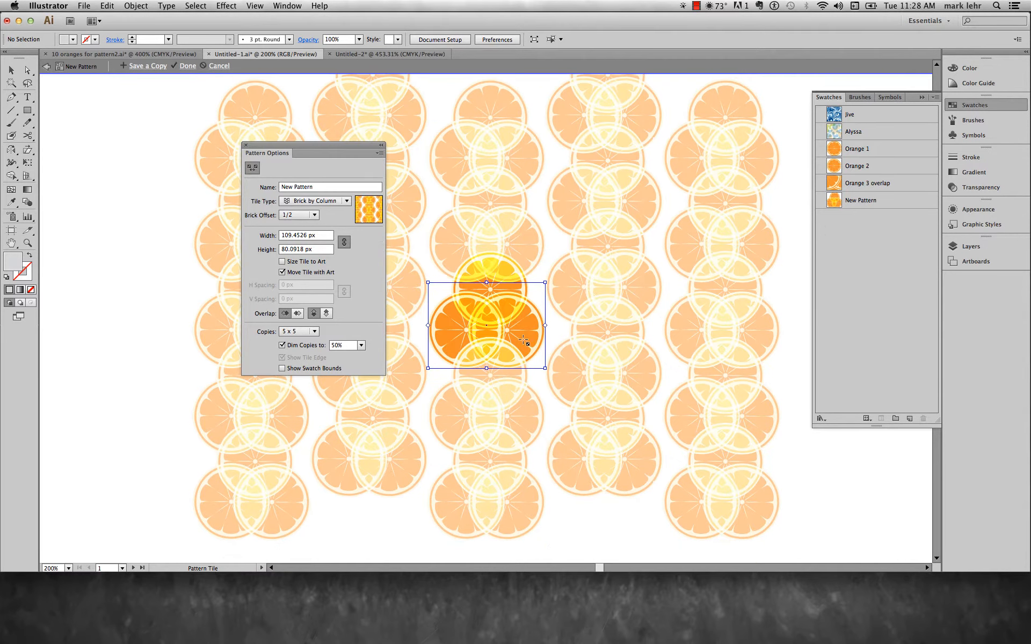
{"action": "left_click_drag", "start_coordinate": [545, 369], "coordinate": [508, 365]}
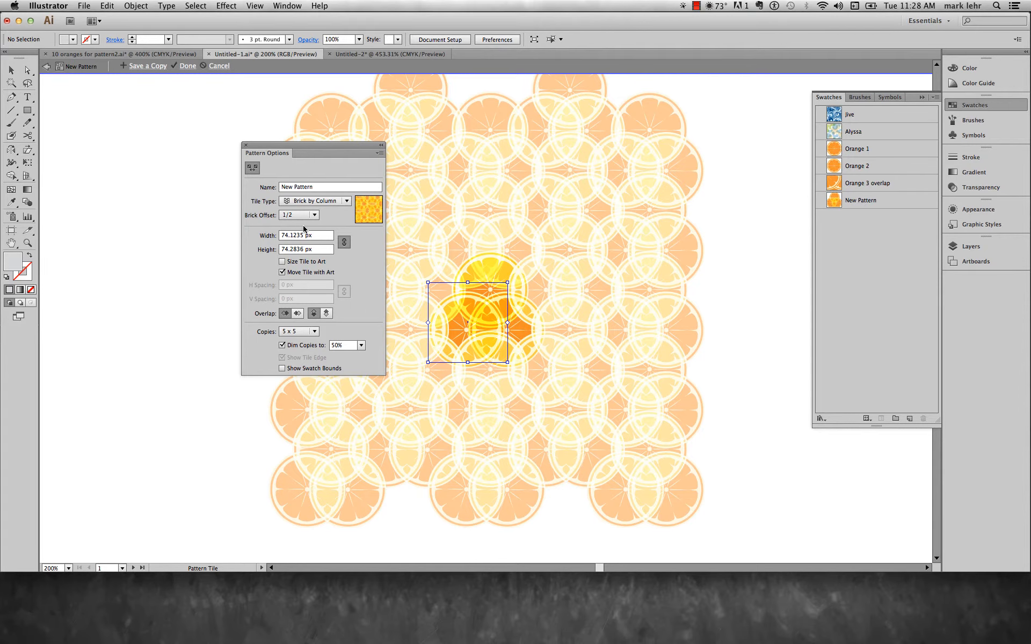
{"action": "left_click", "coordinate": [187, 65]}
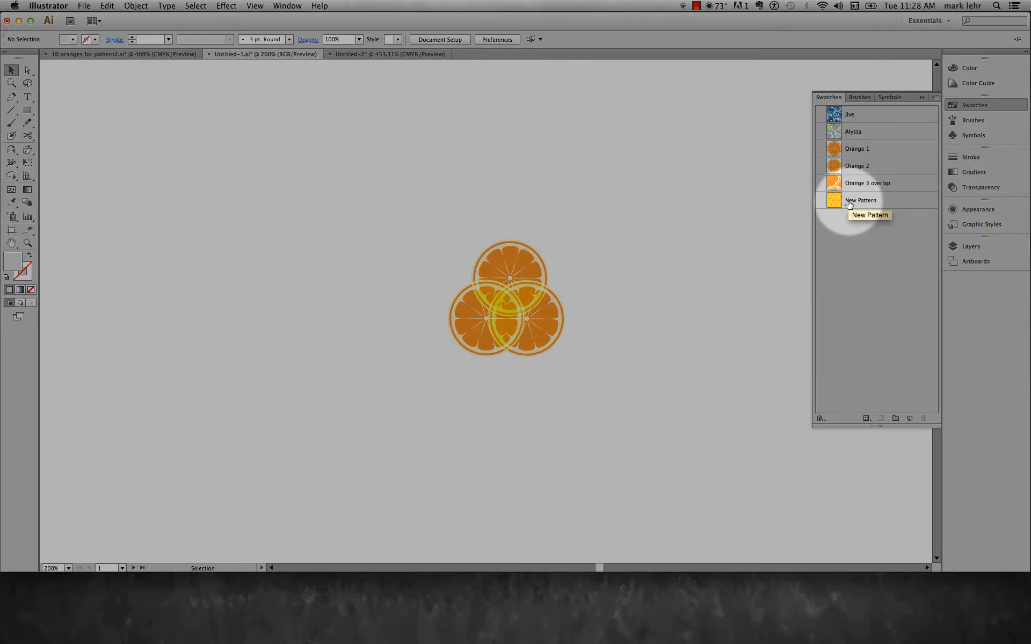
Reopen the New Pattern swatch, try different tile sizes, and finish with a tile about 103.2 px wide and 80.6 px high
{"action": "double_click", "coordinate": [849, 202]}
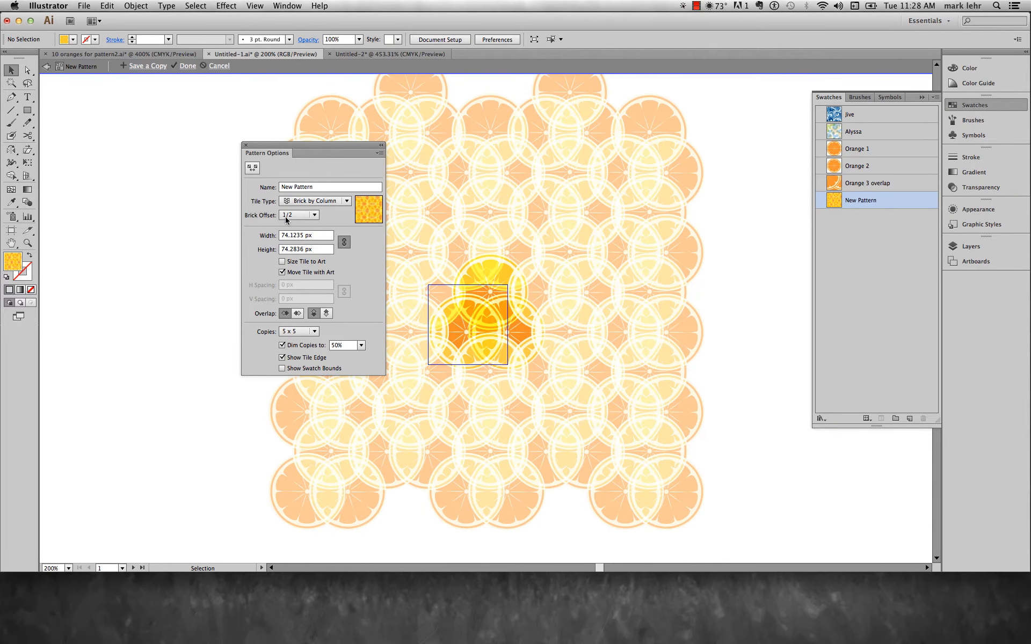
{"action": "left_click", "coordinate": [252, 168]}
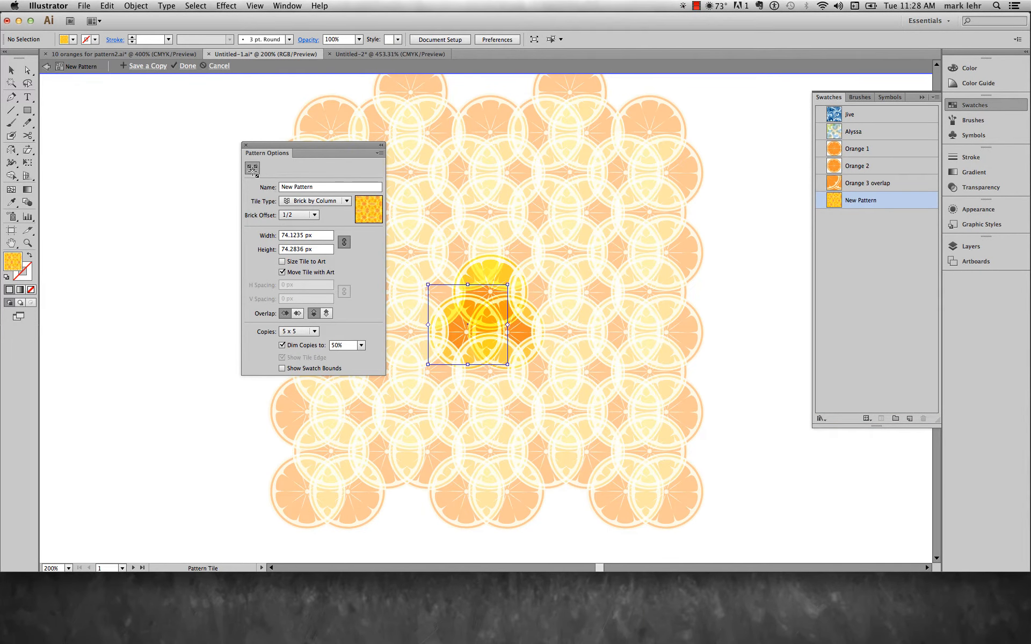
{"action": "left_click_drag", "start_coordinate": [507, 284], "coordinate": [479, 271]}
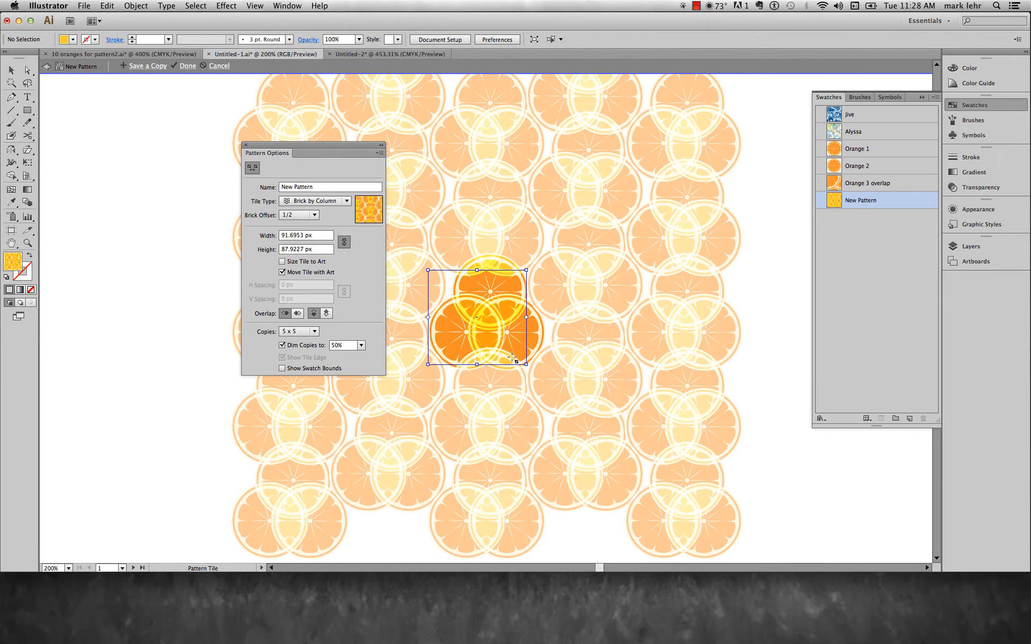
{"action": "left_click_drag", "start_coordinate": [526, 365], "coordinate": [491, 375]}
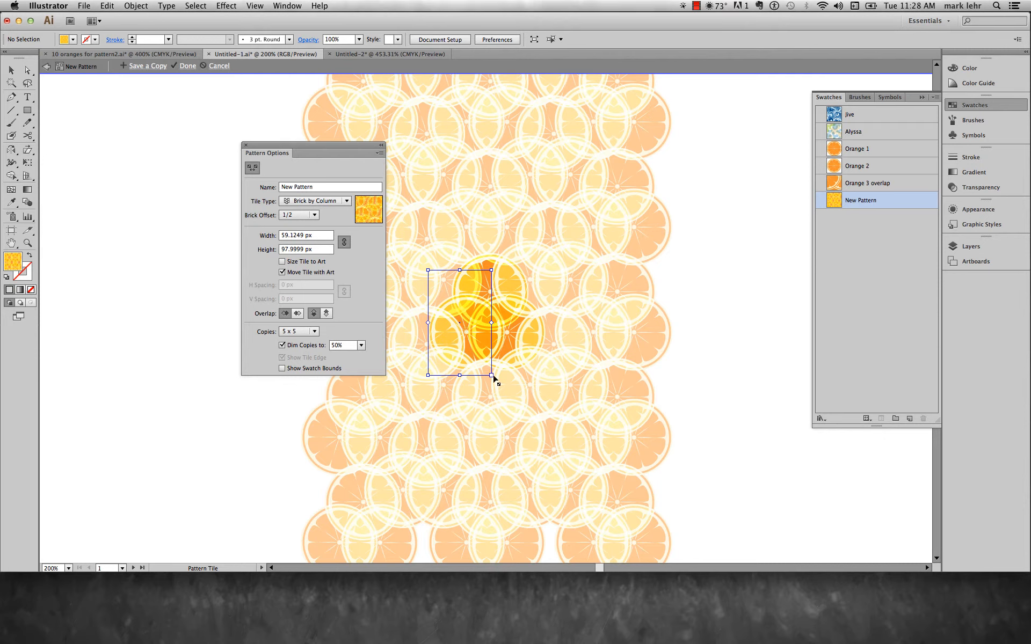
{"action": "left_click_drag", "start_coordinate": [492, 375], "coordinate": [539, 370]}
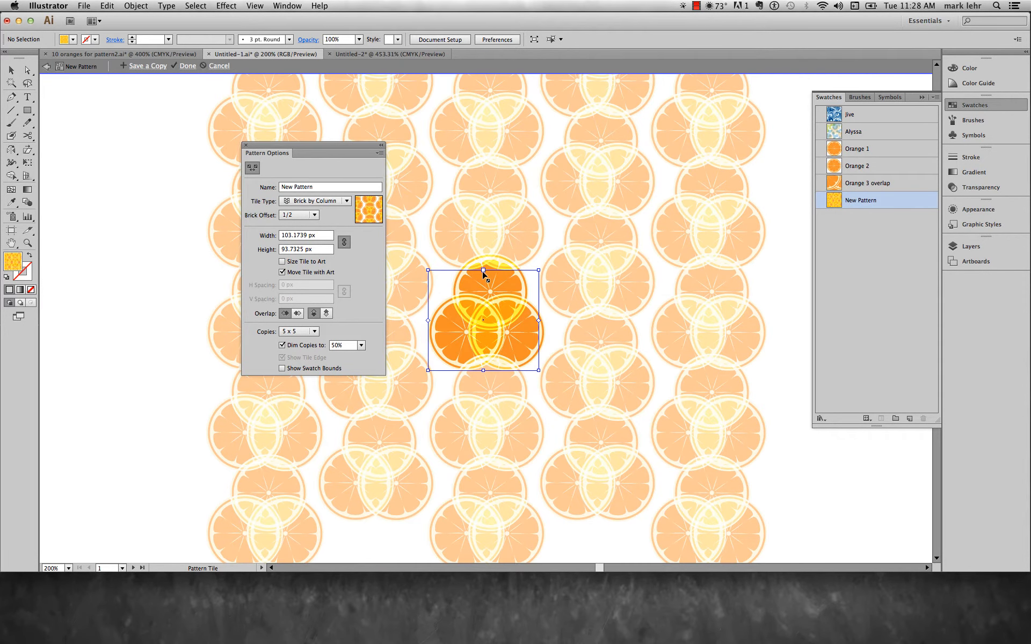
{"action": "left_click_drag", "start_coordinate": [483, 270], "coordinate": [486, 285]}
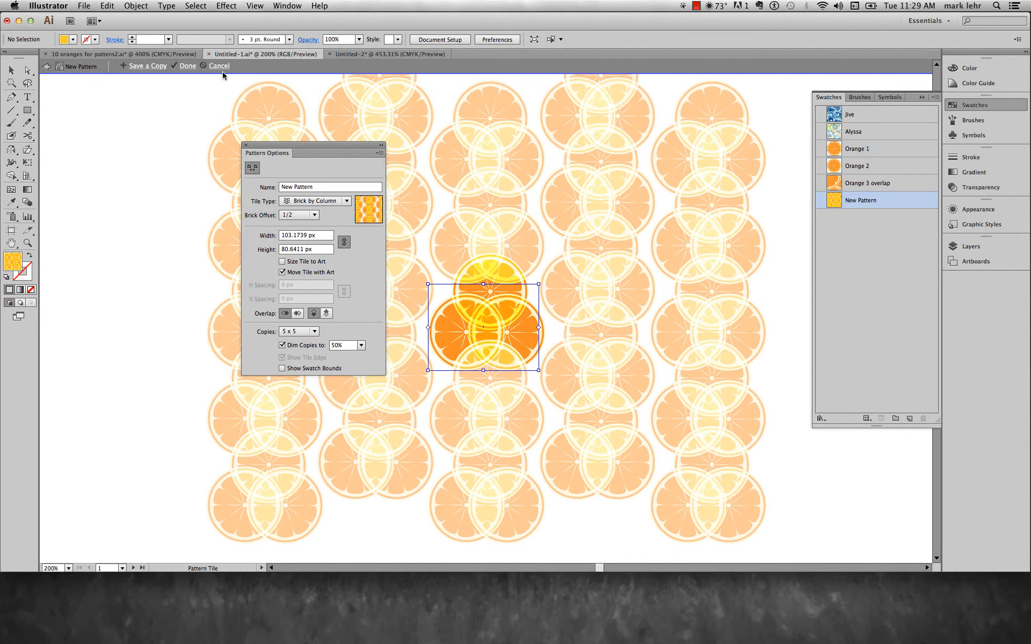
{"action": "left_click", "coordinate": [189, 66]}
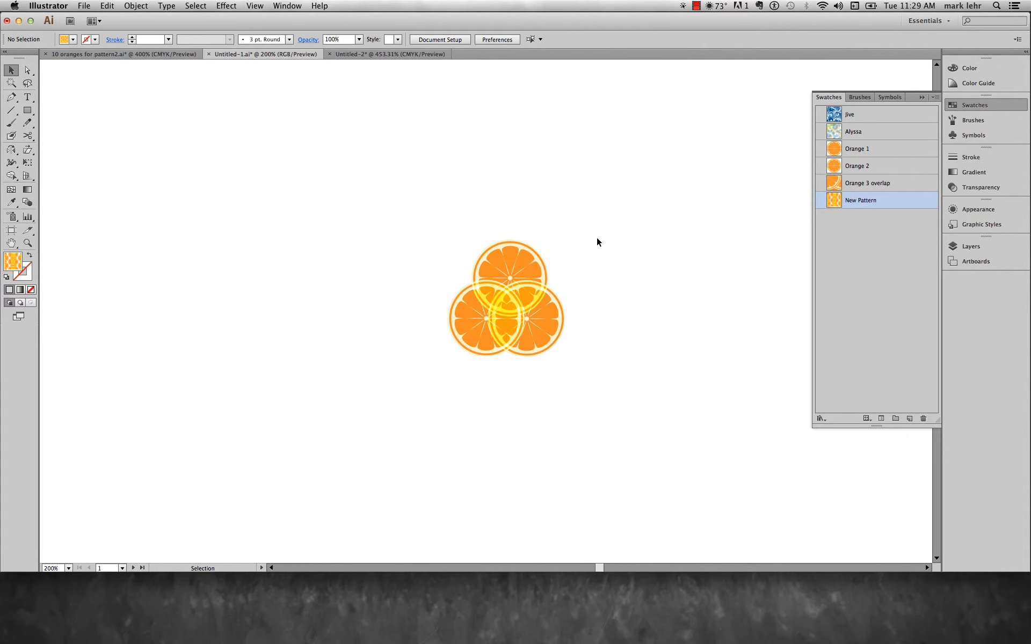
Apply a Drop Shadow effect to the upper orange slice with Multiply mode, 75% opacity, 4 px offsets and 5 px blur
{"action": "left_click", "coordinate": [499, 261]}
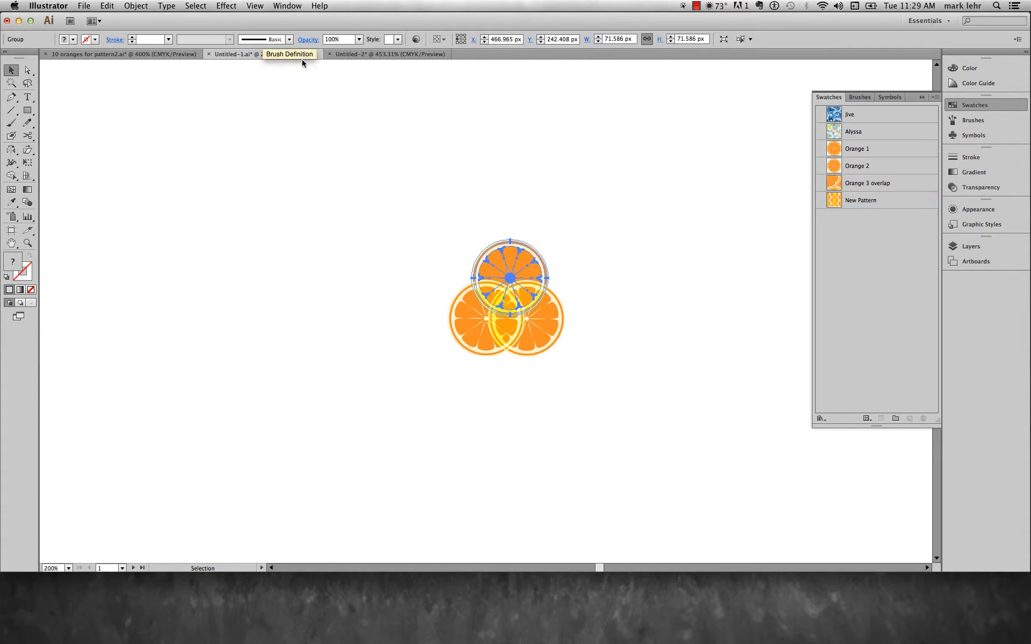
{"action": "left_click", "coordinate": [226, 5]}
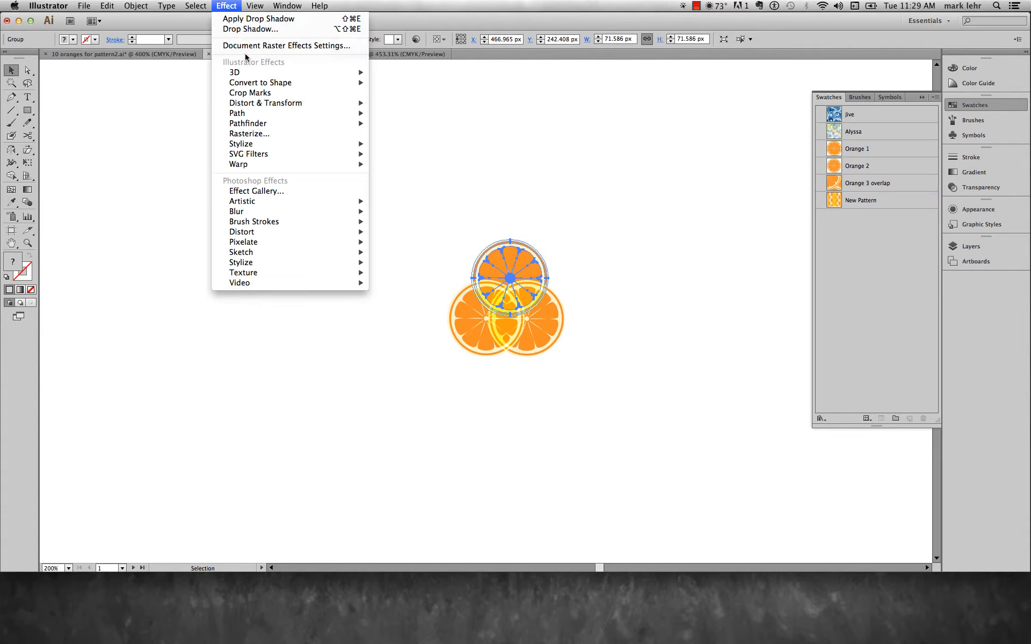
{"action": "mouse_move", "coordinate": [272, 145]}
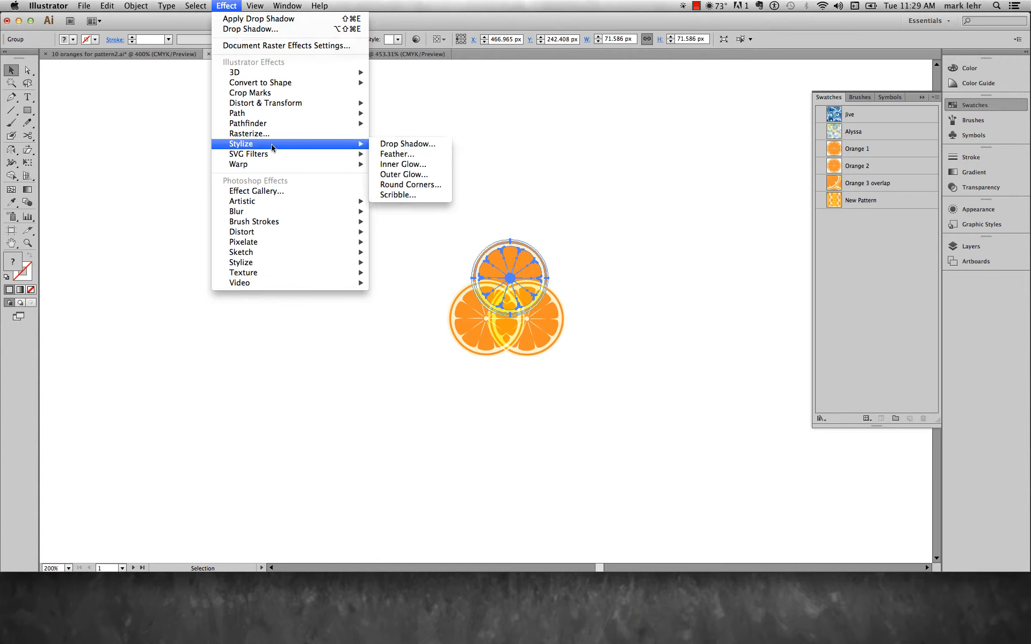
{"action": "left_click", "coordinate": [444, 144]}
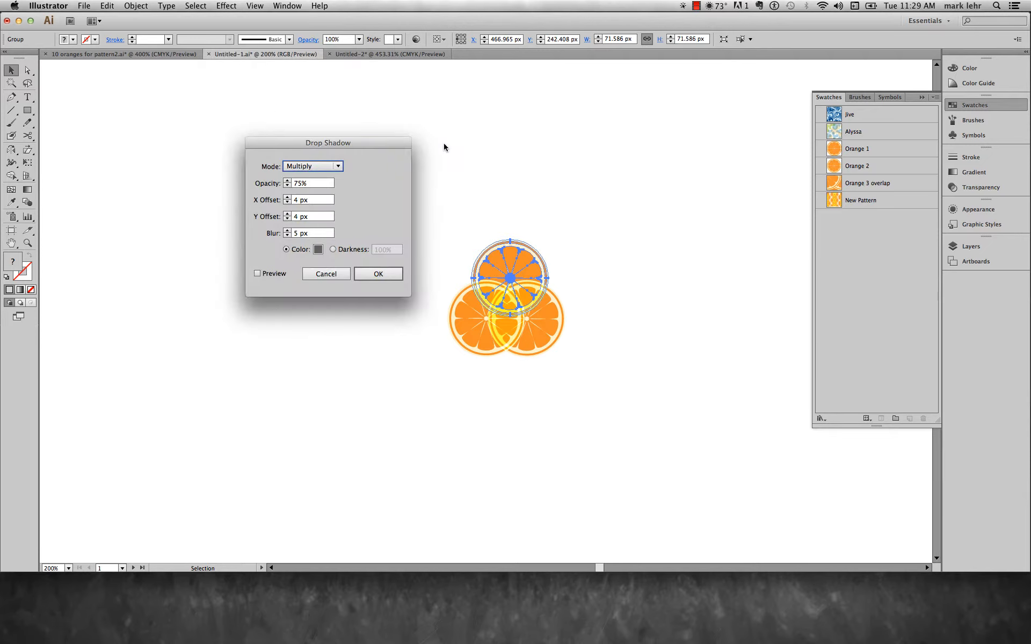
{"action": "left_click", "coordinate": [257, 274]}
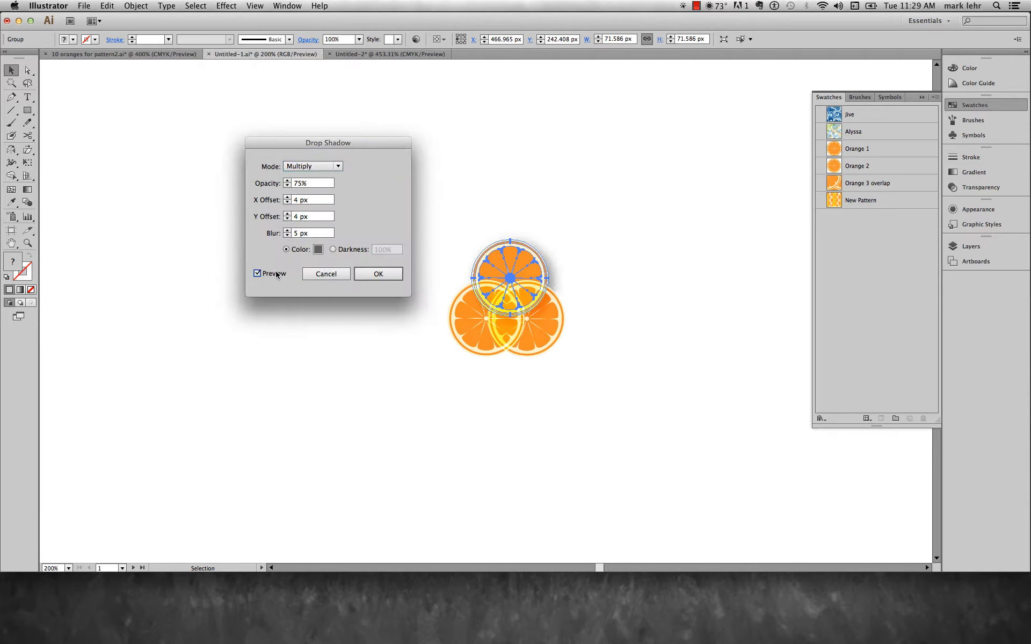
{"action": "left_click", "coordinate": [380, 274]}
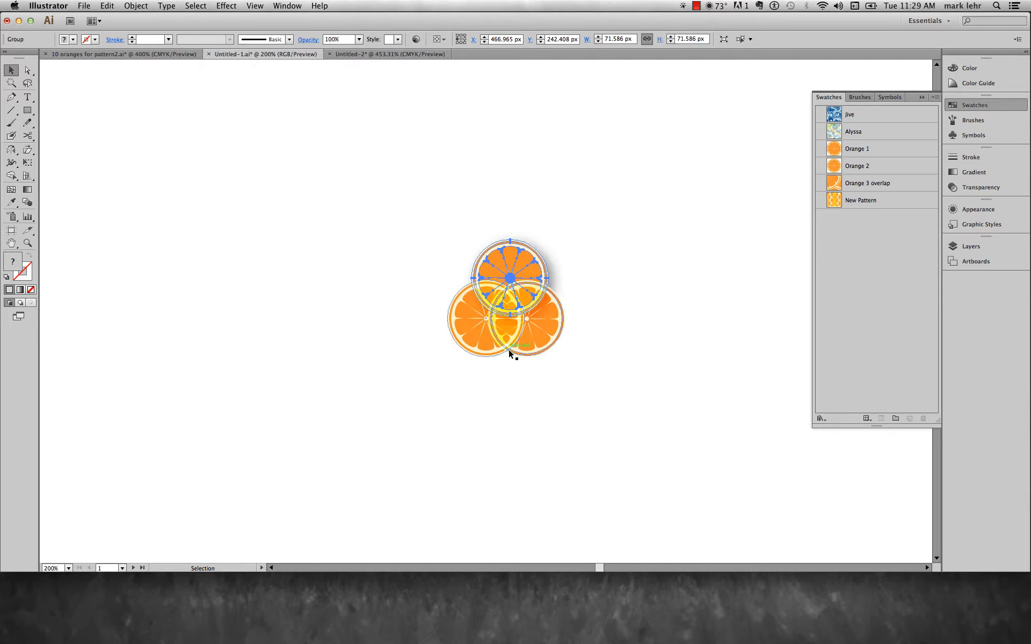
Apply the Pucker & Bloat effect to the lower-right orange slice with a slight bloat to turn it into a flower shape
{"action": "left_click", "coordinate": [543, 337]}
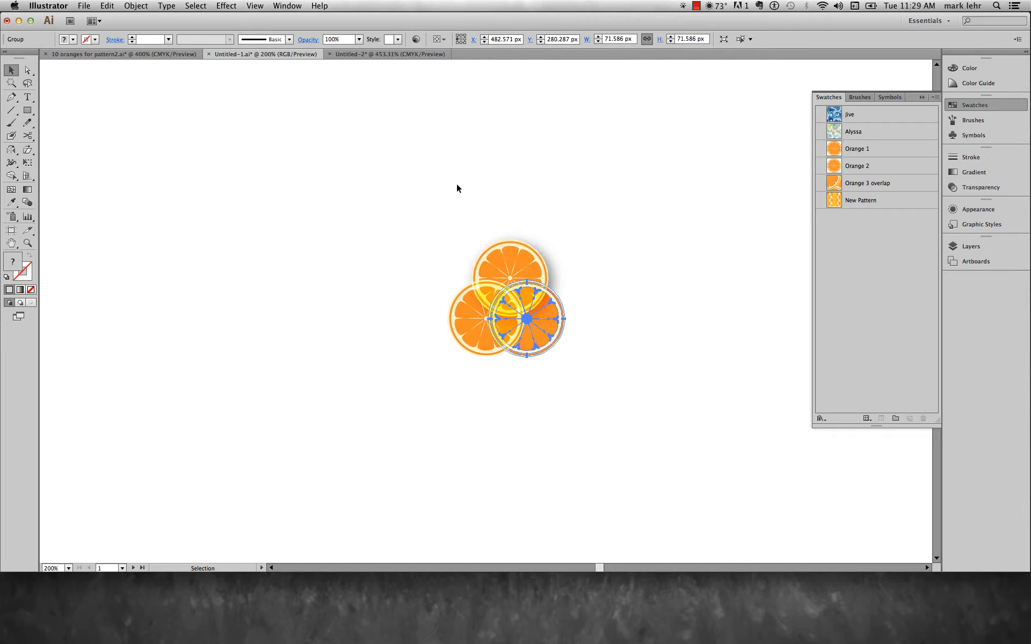
{"action": "left_click", "coordinate": [229, 6]}
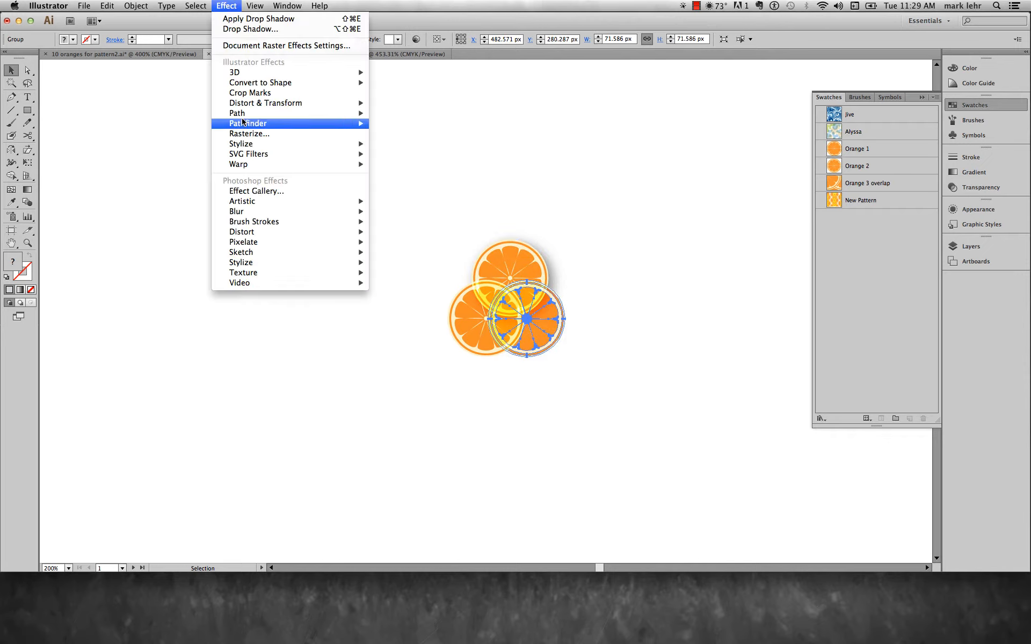
{"action": "mouse_move", "coordinate": [257, 104]}
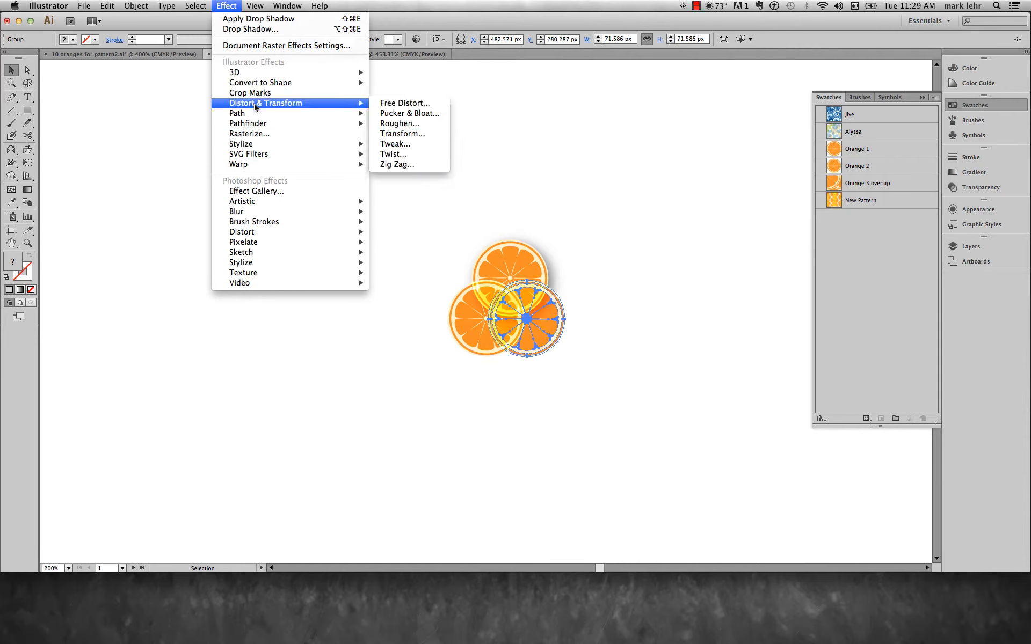
{"action": "left_click", "coordinate": [435, 114]}
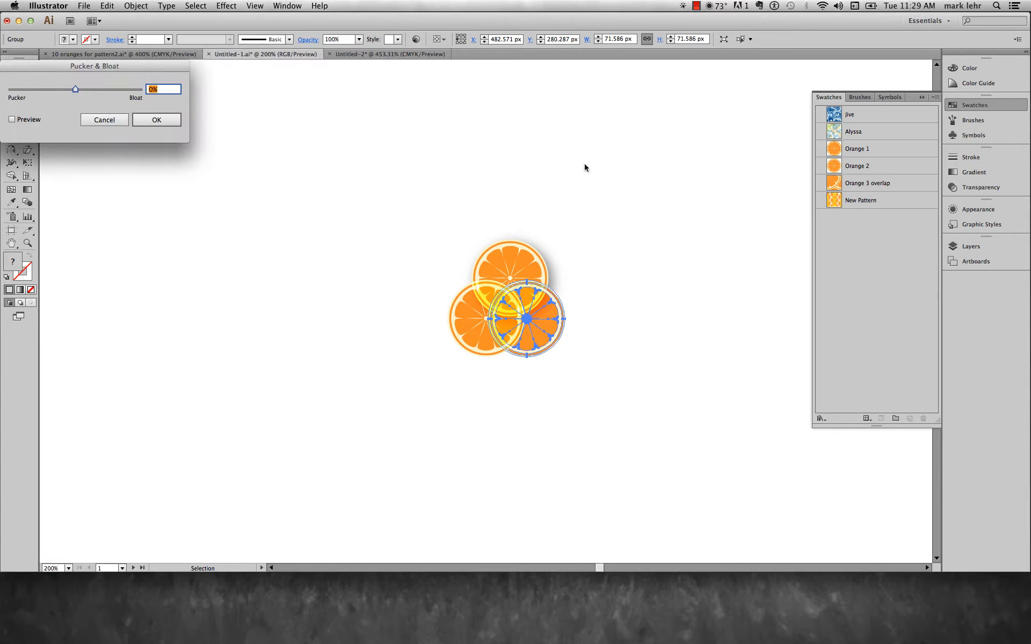
{"action": "left_click_drag", "start_coordinate": [244, 86], "coordinate": [643, 116]}
{"action": "left_click", "coordinate": [484, 169]}
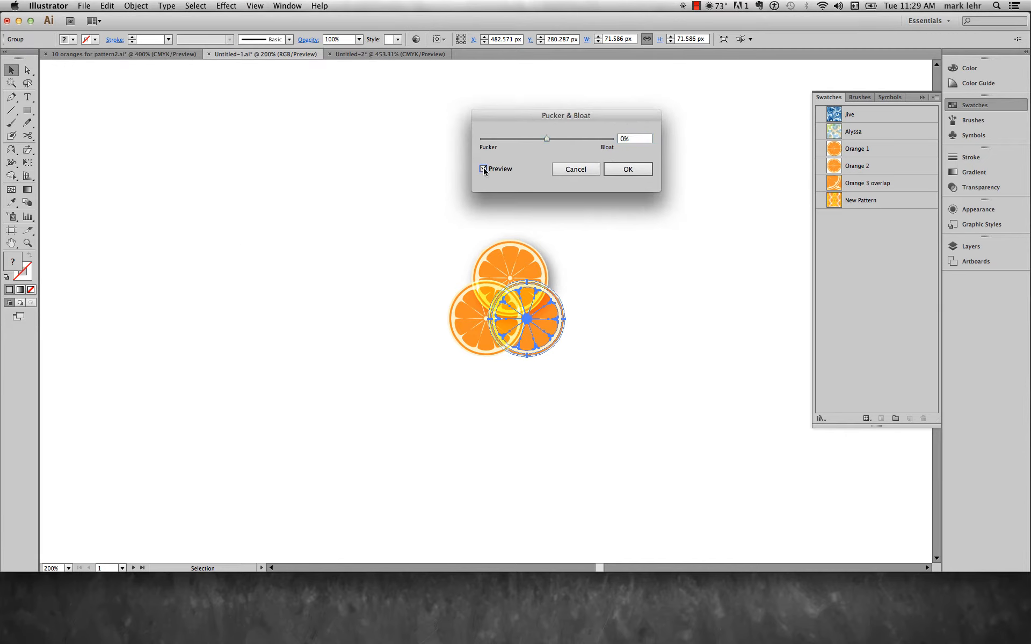
{"action": "left_click_drag", "start_coordinate": [547, 137], "coordinate": [562, 139]}
{"action": "left_click", "coordinate": [628, 169]}
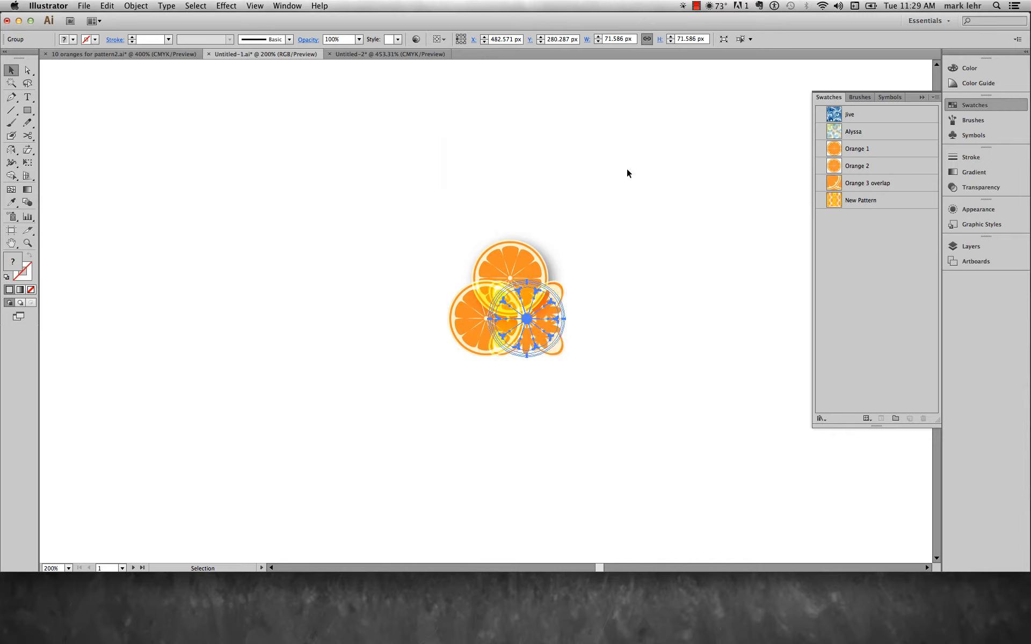
Delete the upper and lower-left orange slices, keeping only the bloated one
{"action": "left_click", "coordinate": [399, 181]}
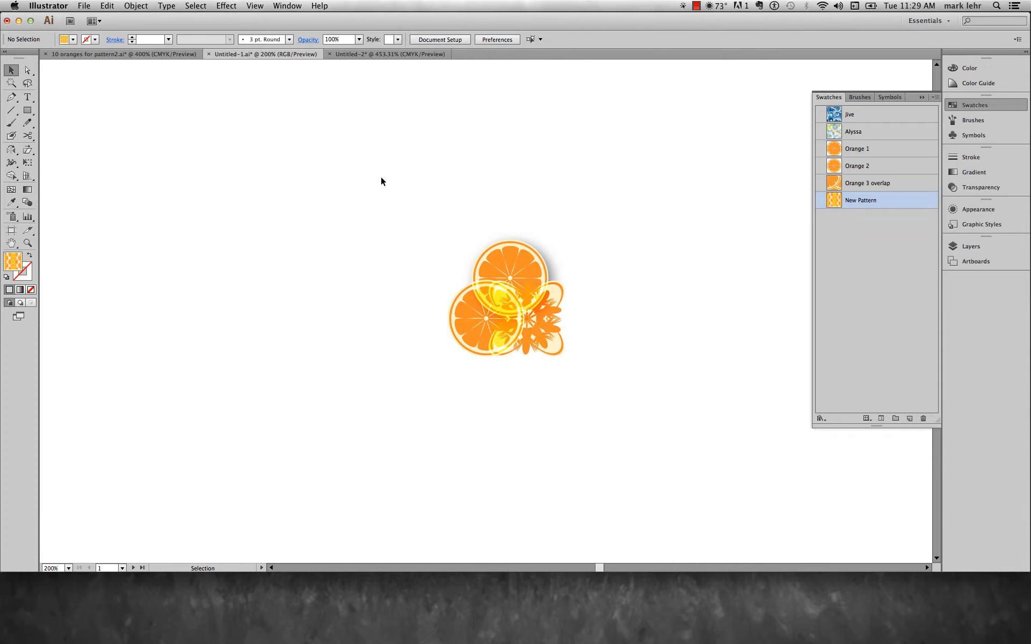
{"action": "left_click_drag", "start_coordinate": [381, 177], "coordinate": [478, 254]}
{"action": "left_click", "coordinate": [504, 257]}
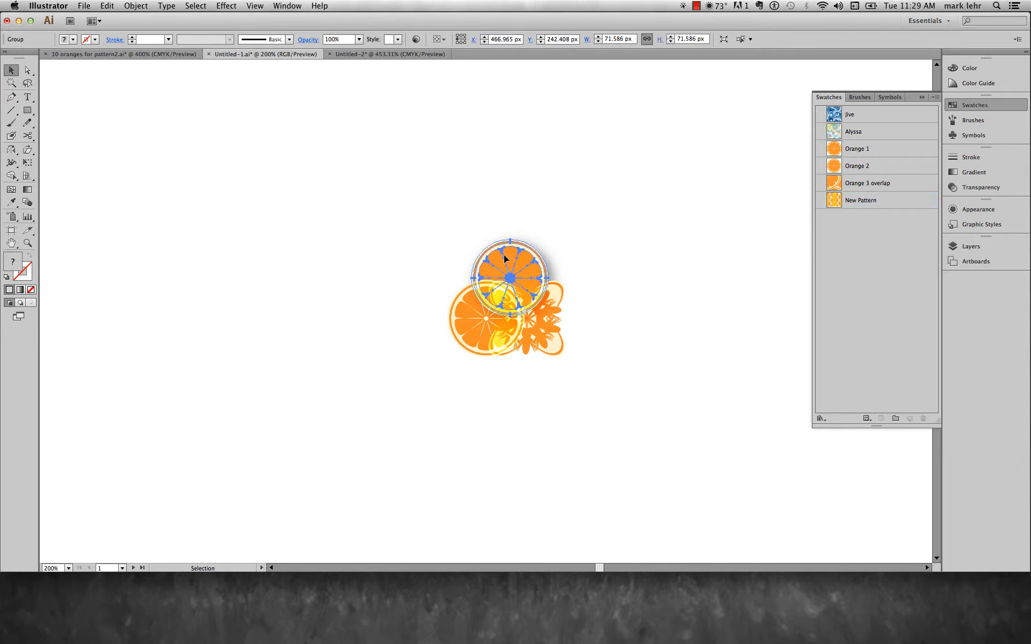
{"action": "key", "text": "Delete"}
{"action": "left_click", "coordinate": [456, 307]}
{"action": "key", "text": "Delete"}
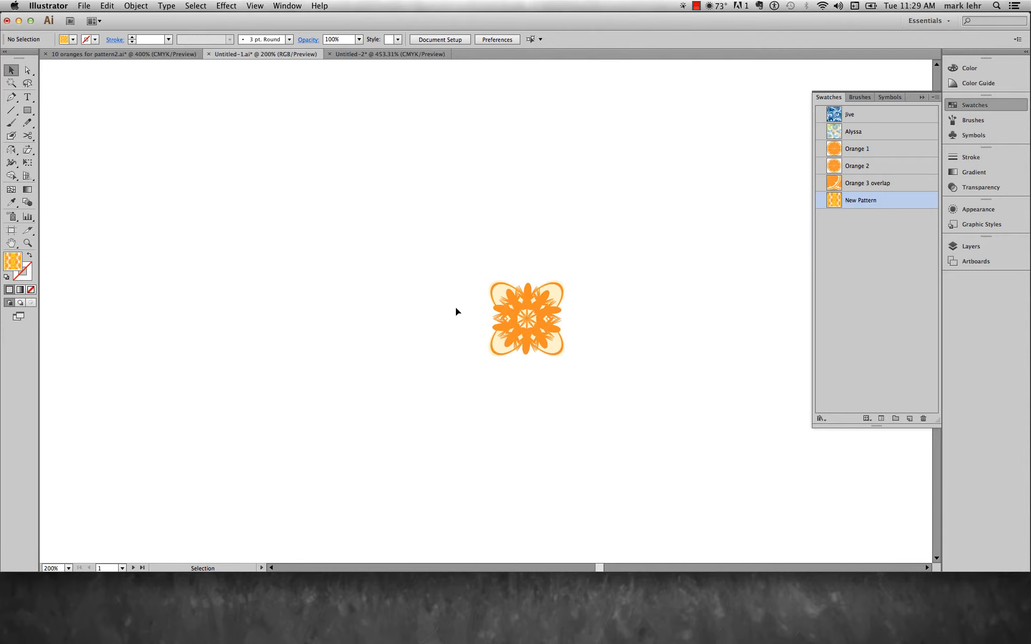
Make a new pattern from the bloated orange slice and set its tile type to Hex by Column
{"action": "left_click_drag", "start_coordinate": [474, 272], "coordinate": [589, 376]}
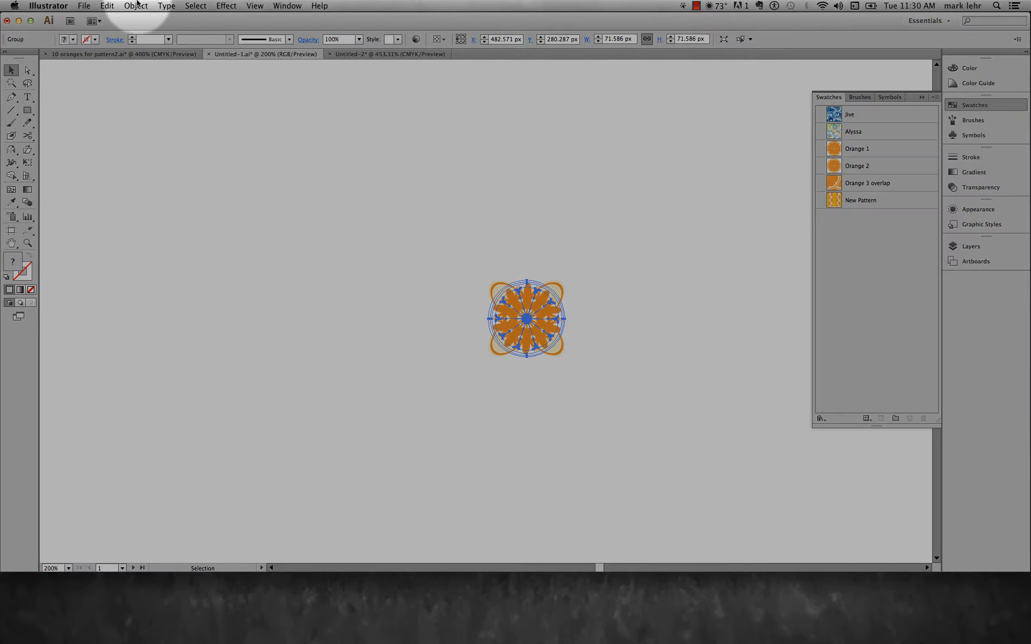
{"action": "left_click", "coordinate": [137, 5]}
{"action": "mouse_move", "coordinate": [161, 210]}
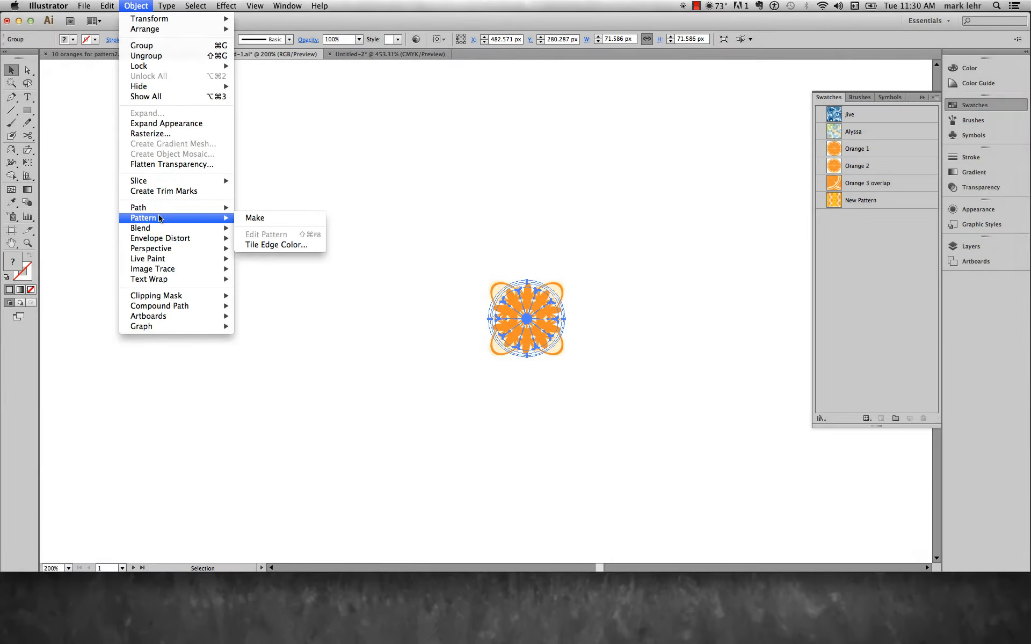
{"action": "left_click", "coordinate": [252, 214]}
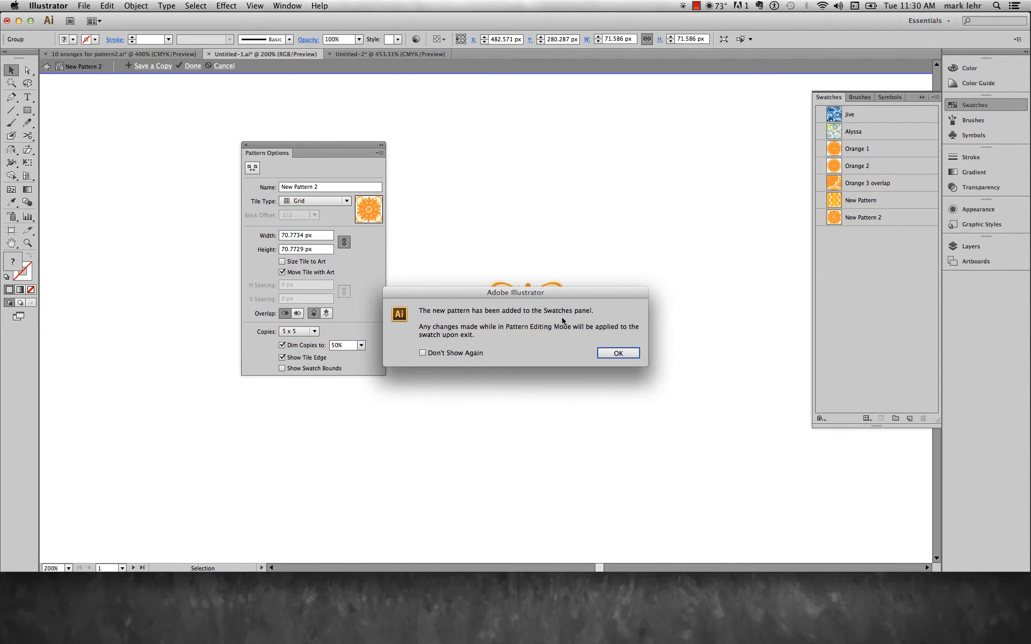
{"action": "left_click", "coordinate": [617, 353]}
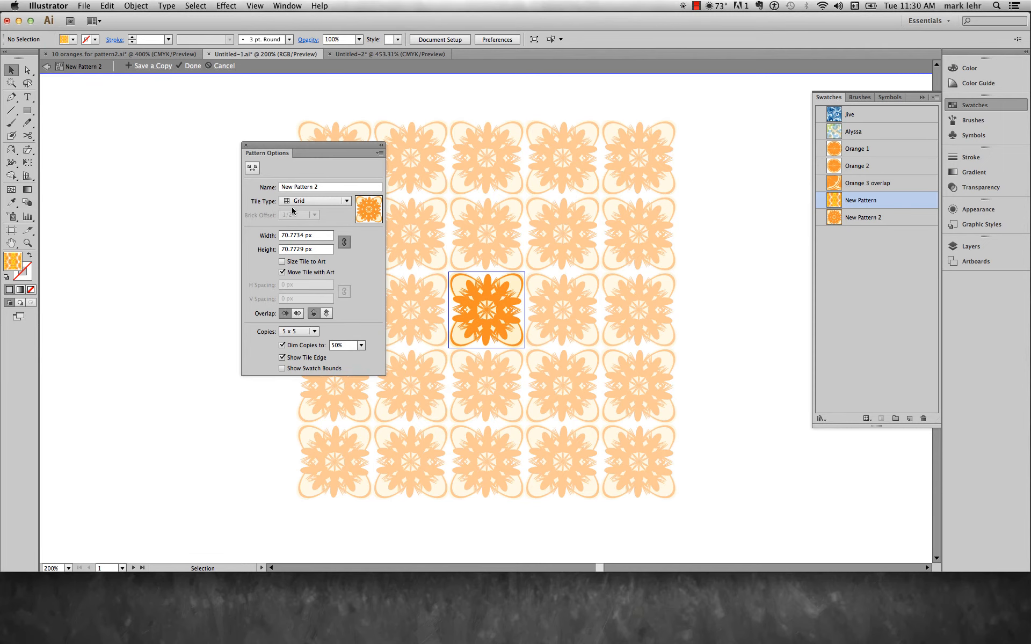
{"action": "left_click", "coordinate": [321, 201]}
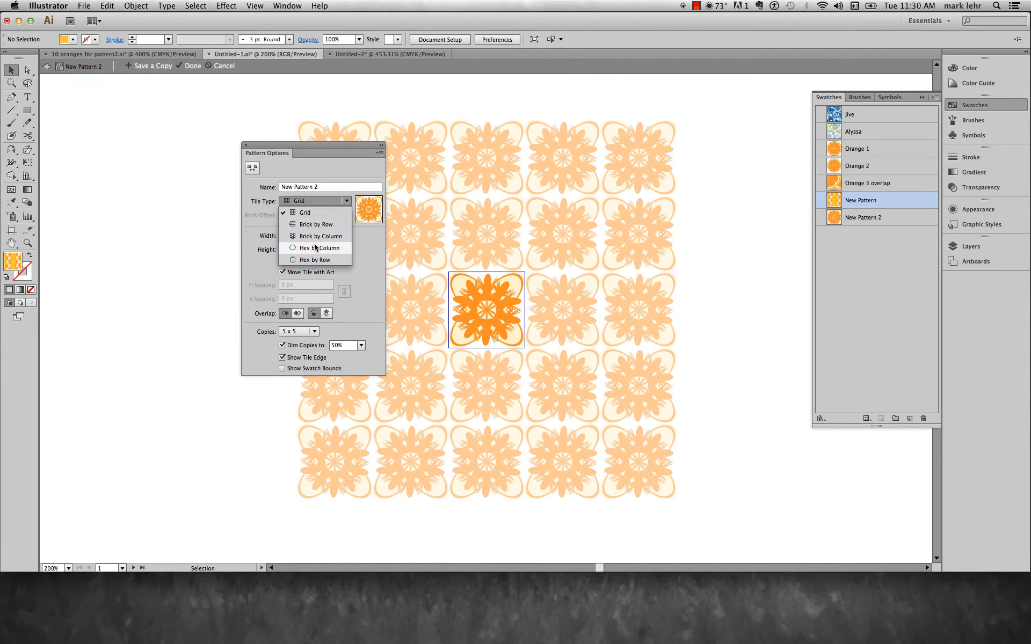
{"action": "left_click", "coordinate": [316, 248]}
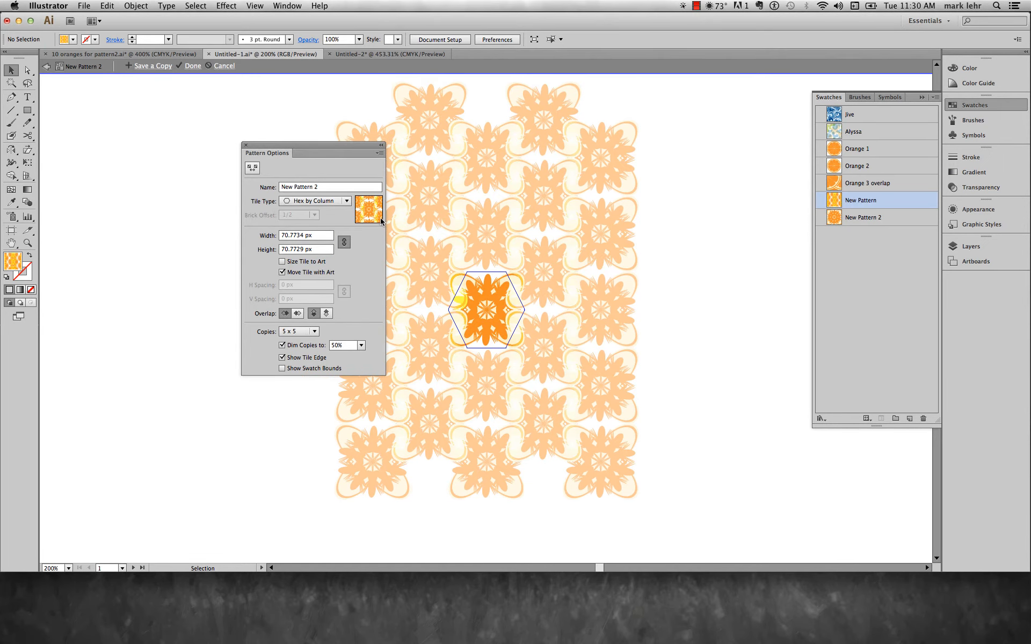
Use the Pattern Tile Tool to widen the hexagonal tile to 97 px and finish editing the pattern
{"action": "left_click", "coordinate": [252, 168]}
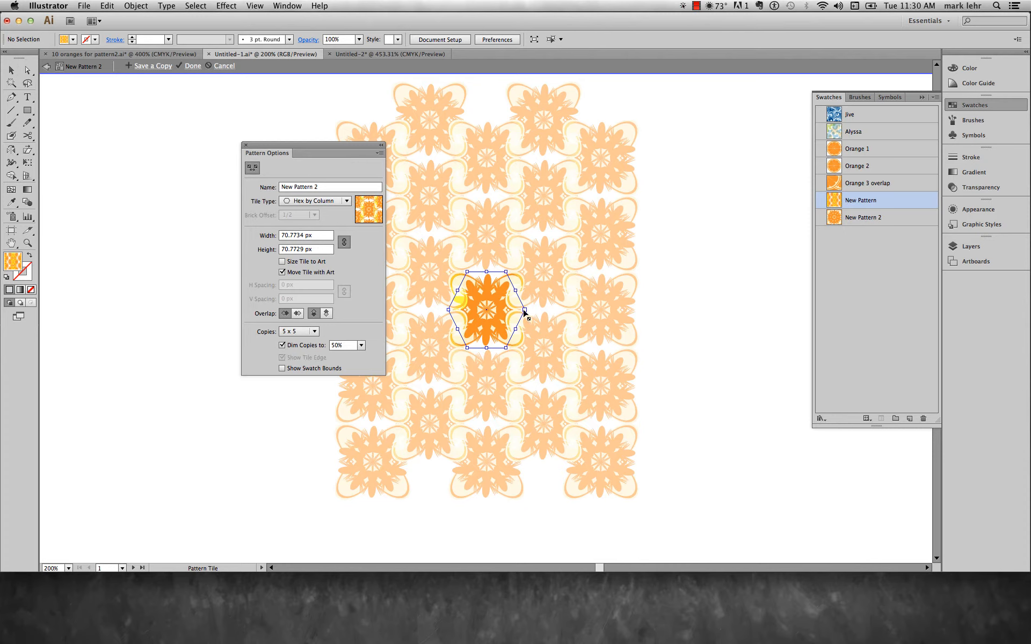
{"action": "left_click_drag", "start_coordinate": [525, 311], "coordinate": [534, 311]}
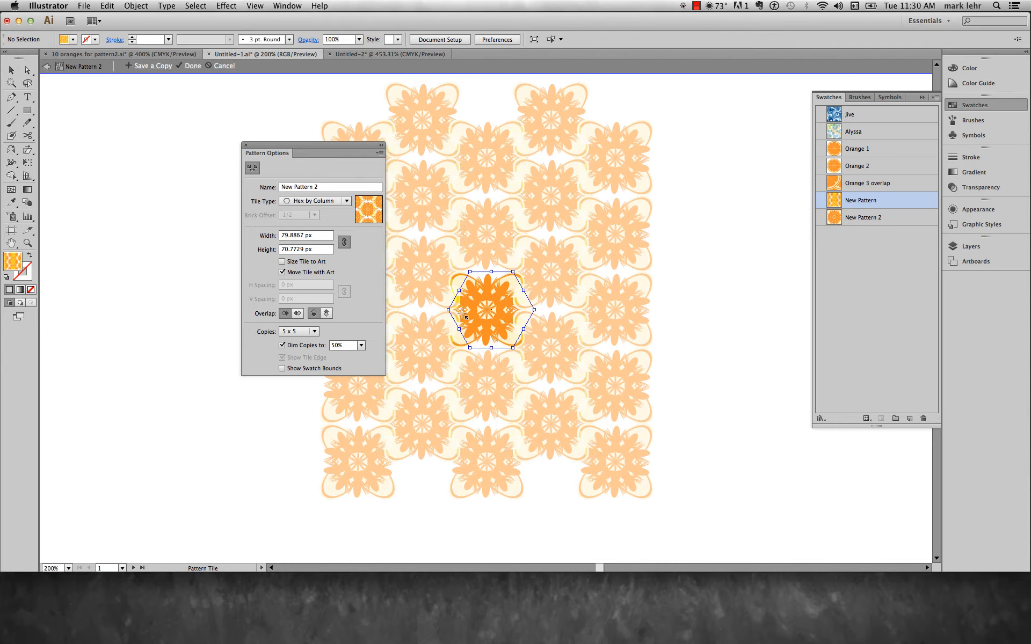
{"action": "left_click_drag", "start_coordinate": [449, 310], "coordinate": [430, 312]}
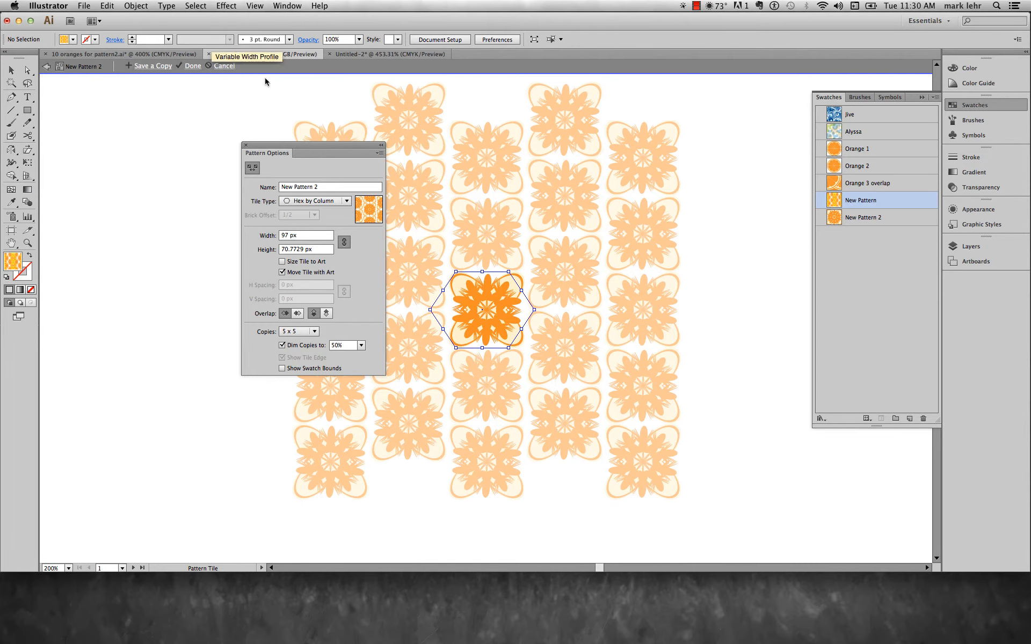
{"action": "left_click", "coordinate": [192, 66]}
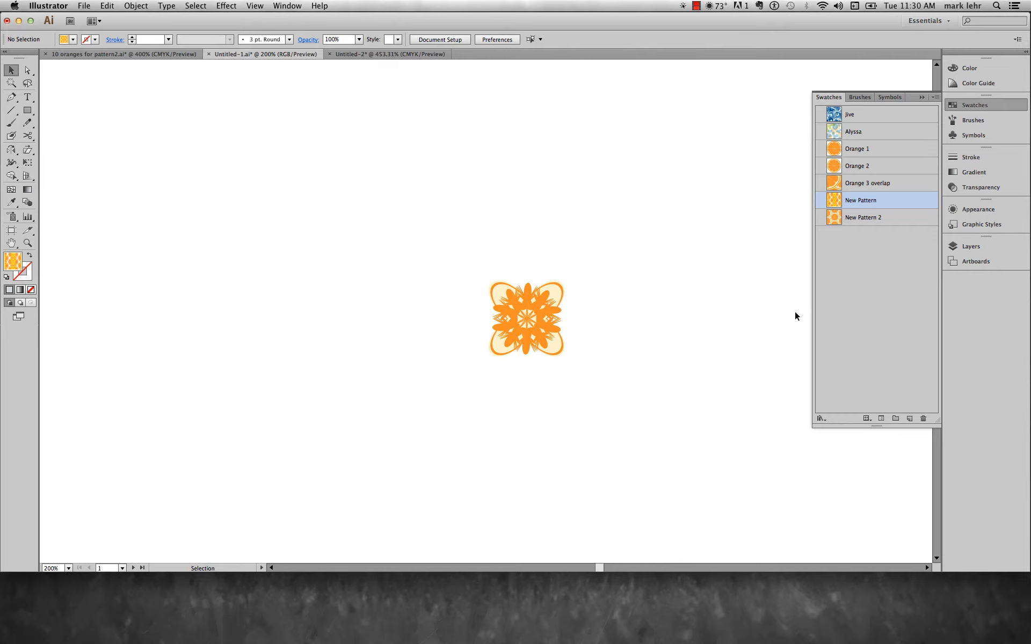
Go to Artboard 2 and isolate the group containing the T-shirt body
{"action": "left_click", "coordinate": [961, 263]}
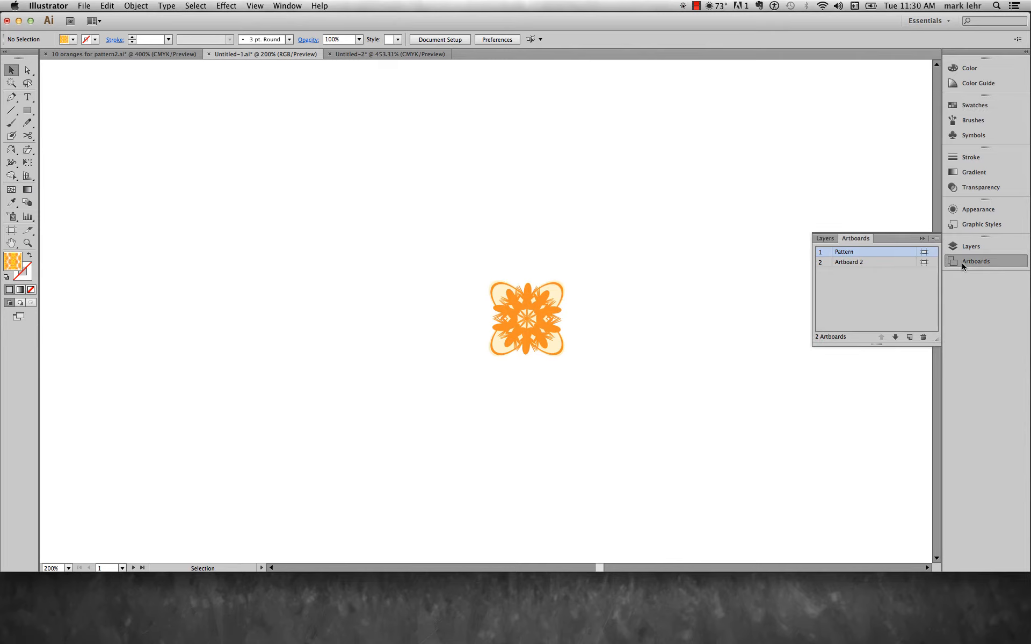
{"action": "double_click", "coordinate": [891, 263]}
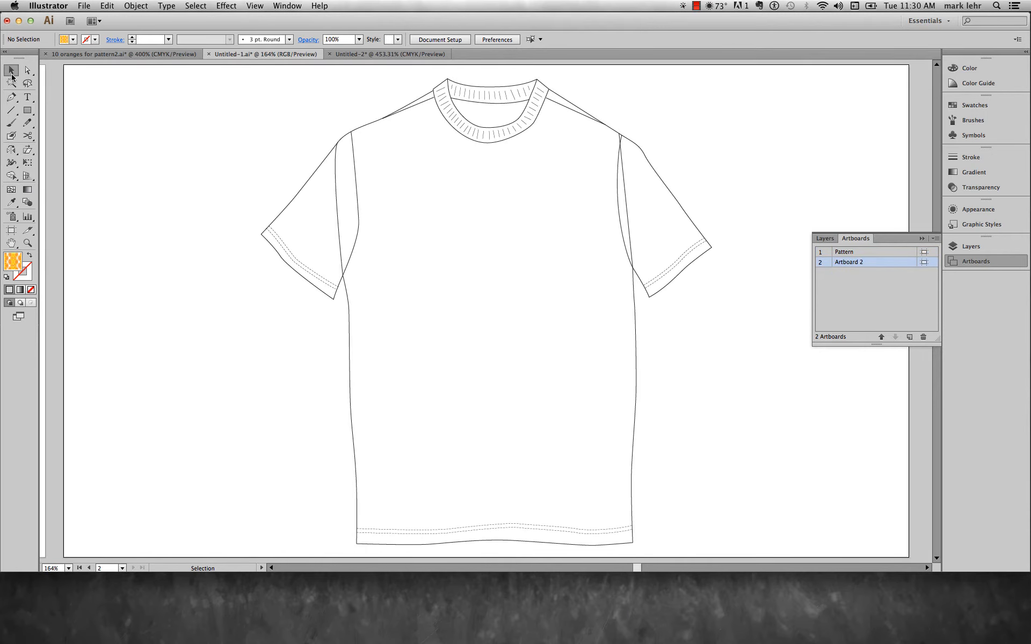
{"action": "double_click", "coordinate": [350, 371]}
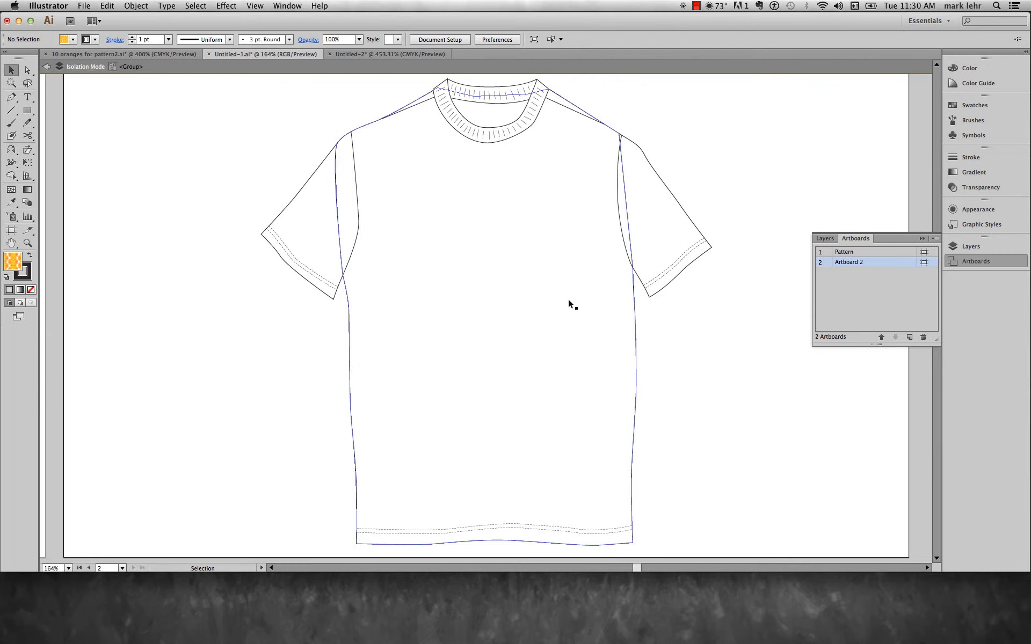
Try the New Pattern 2, Orange 3 overlap and Orange 1 swatches as the T-shirt body's fill, finishing with Orange 3 overlap
{"action": "left_click", "coordinate": [971, 104]}
{"action": "left_click", "coordinate": [834, 219]}
{"action": "left_click_drag", "start_coordinate": [834, 220], "coordinate": [543, 247]}
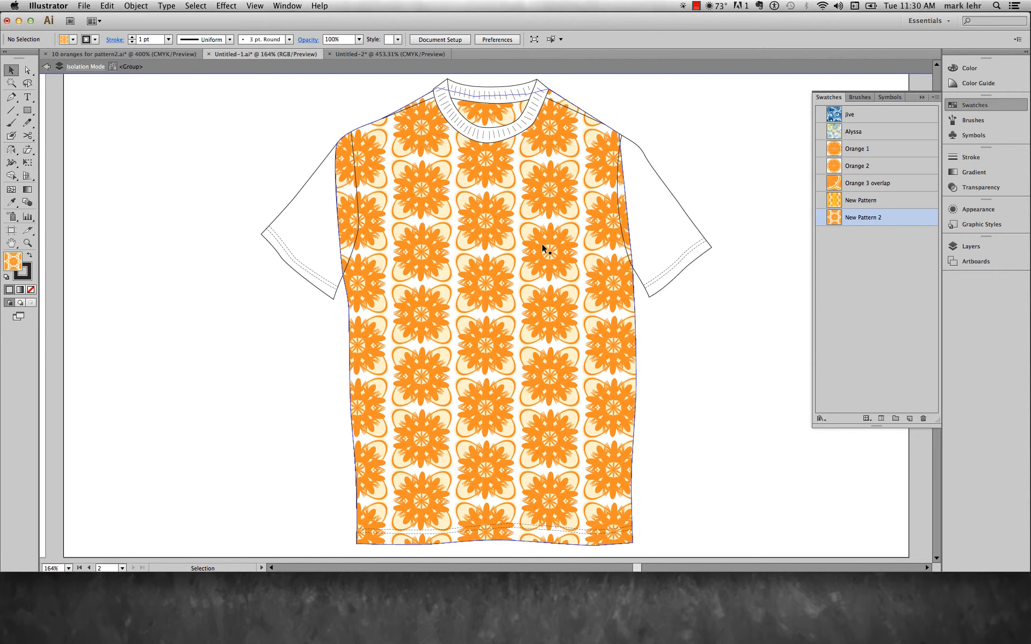
{"action": "left_click_drag", "start_coordinate": [834, 183], "coordinate": [565, 223]}
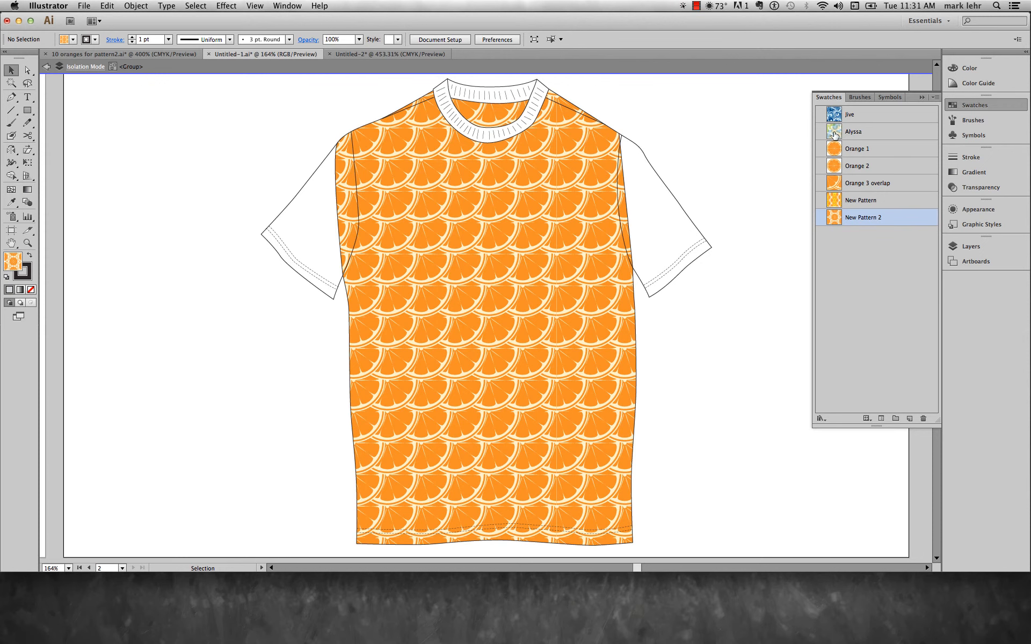
{"action": "left_click_drag", "start_coordinate": [834, 149], "coordinate": [585, 212]}
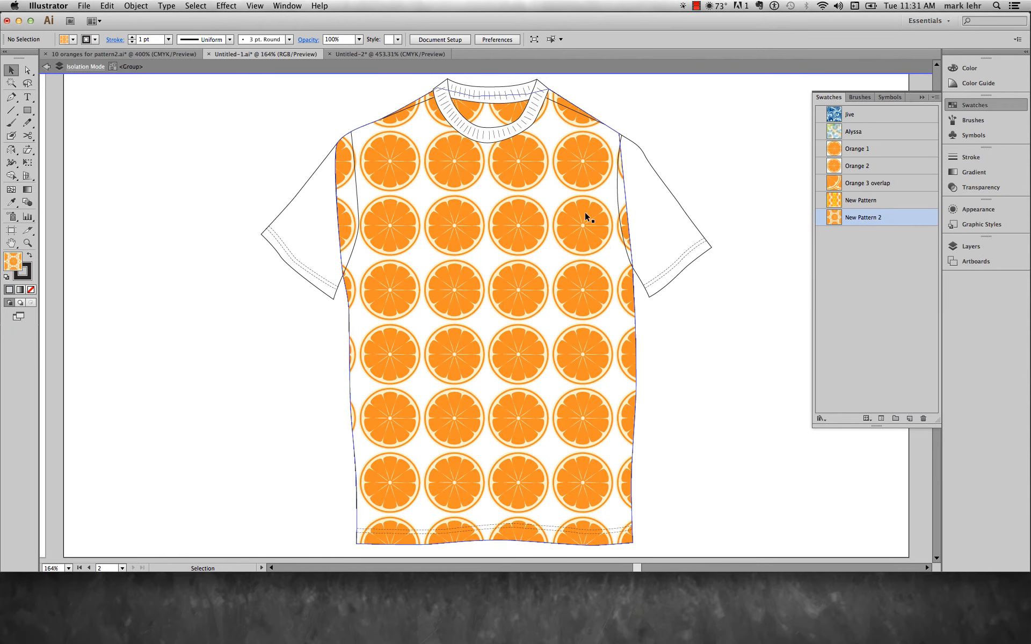
{"action": "left_click_drag", "start_coordinate": [834, 183], "coordinate": [520, 279]}
{"action": "left_click_drag", "start_coordinate": [834, 218], "coordinate": [511, 301]}
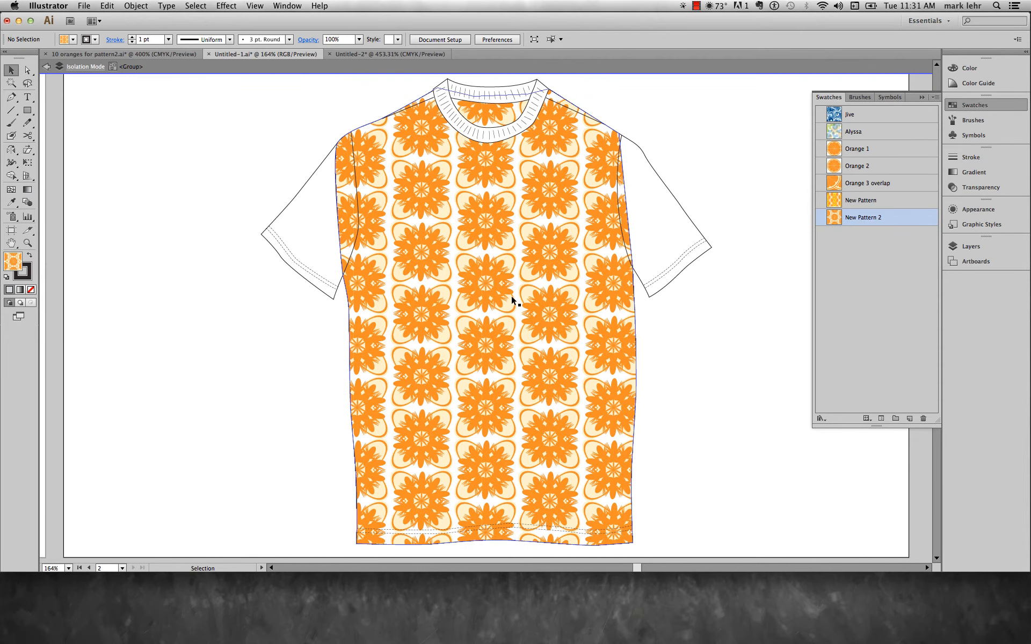
{"action": "left_click_drag", "start_coordinate": [834, 183], "coordinate": [511, 260]}
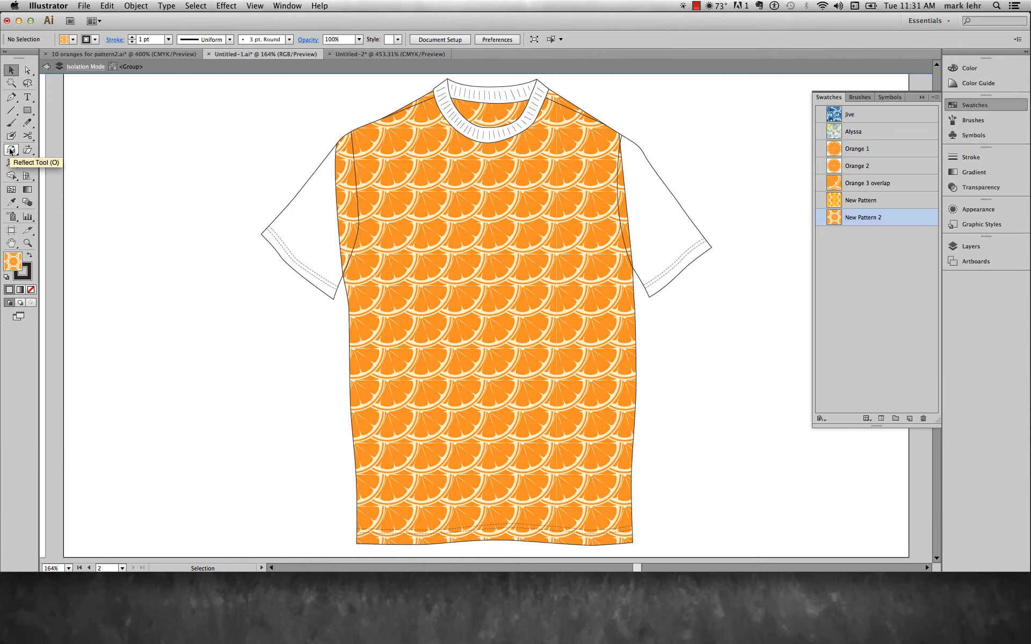
{"action": "left_click_drag", "start_coordinate": [10, 151], "coordinate": [38, 150]}
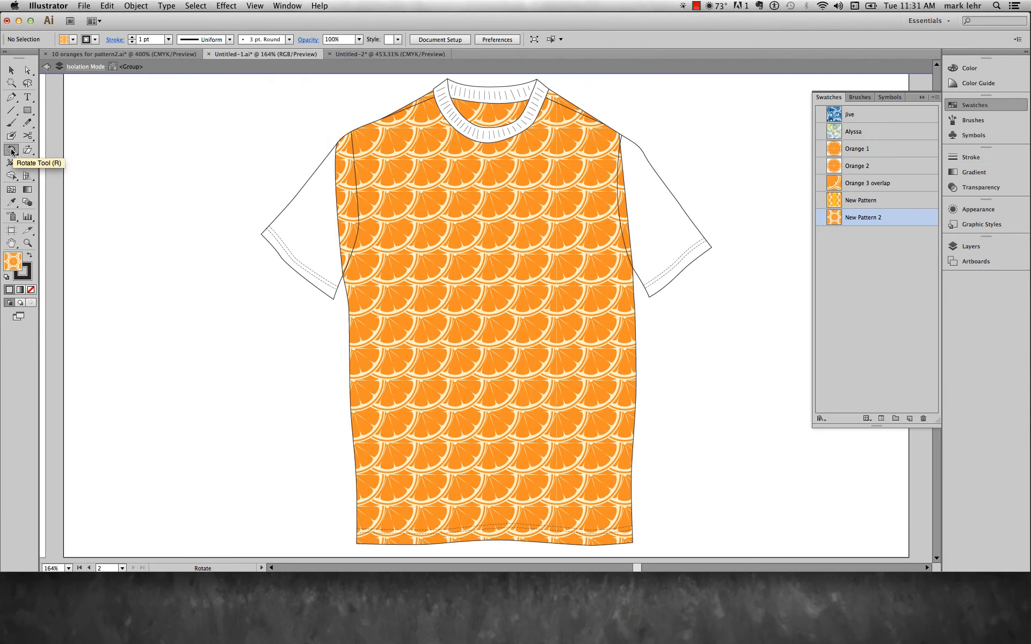
{"action": "double_click", "coordinate": [11, 151]}
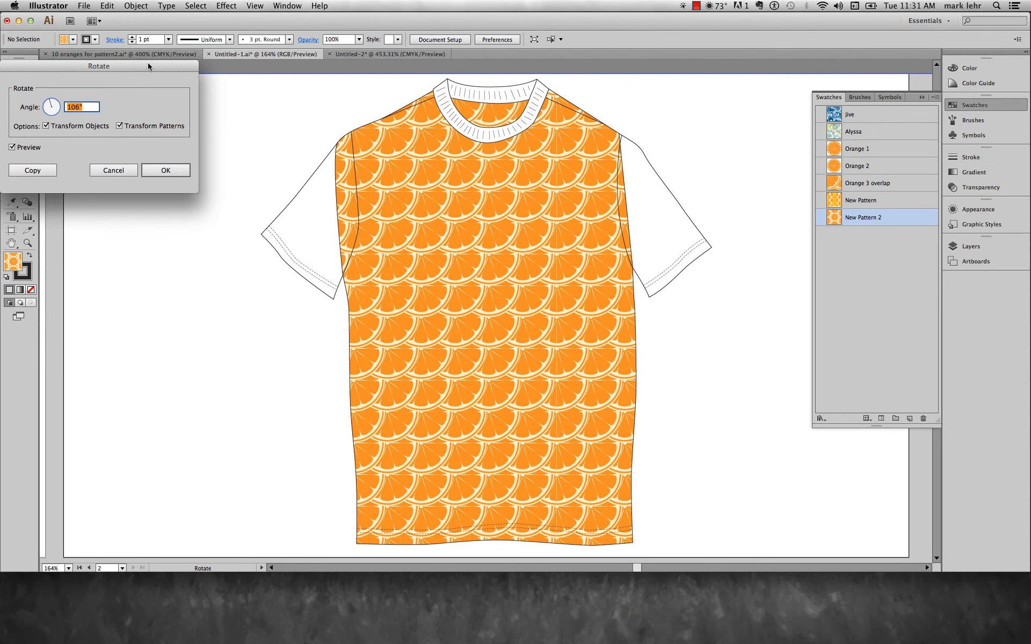
{"action": "left_click_drag", "start_coordinate": [148, 63], "coordinate": [257, 80]}
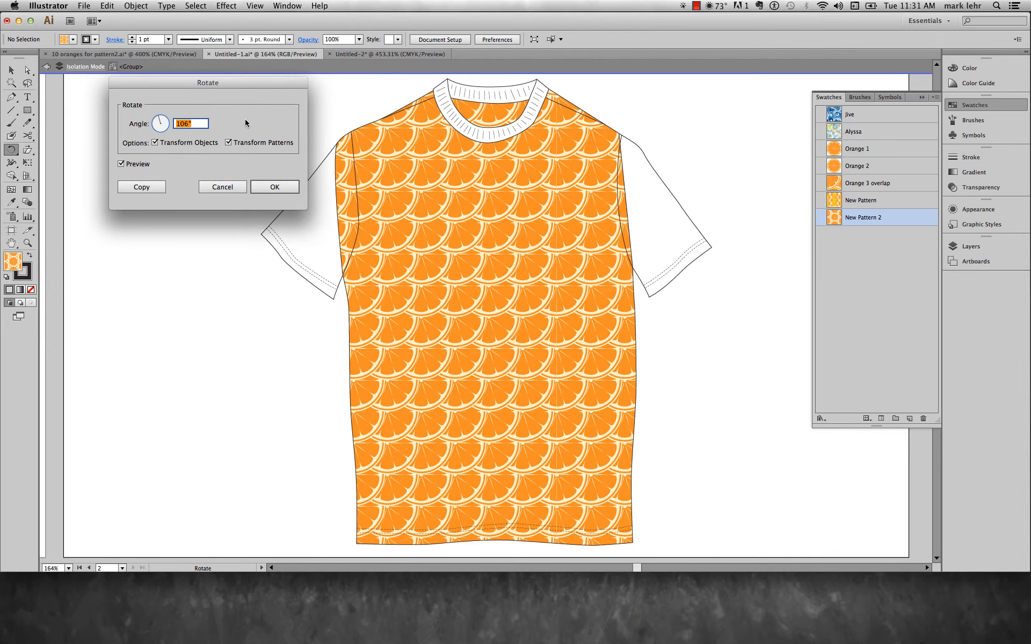
{"action": "left_click", "coordinate": [154, 143]}
{"action": "left_click", "coordinate": [159, 122]}
{"action": "left_click_drag", "start_coordinate": [159, 121], "coordinate": [164, 123]}
{"action": "left_click", "coordinate": [239, 186]}
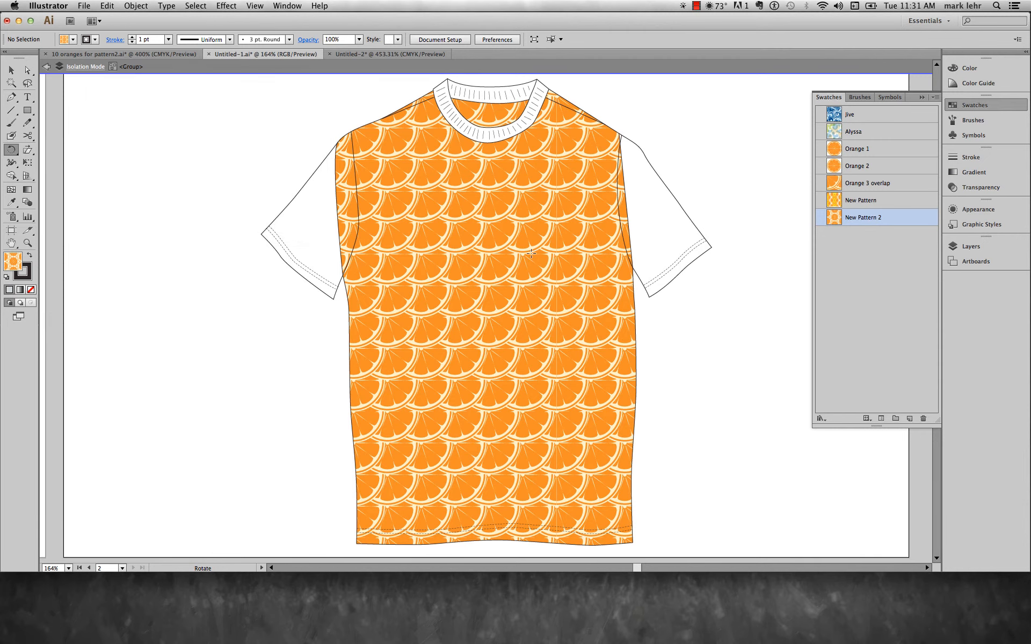
Rotate only the pattern fill of the T-shirt body by 200°, leaving the shirt object untransformed
{"action": "left_click", "coordinate": [11, 70]}
{"action": "left_click", "coordinate": [456, 256]}
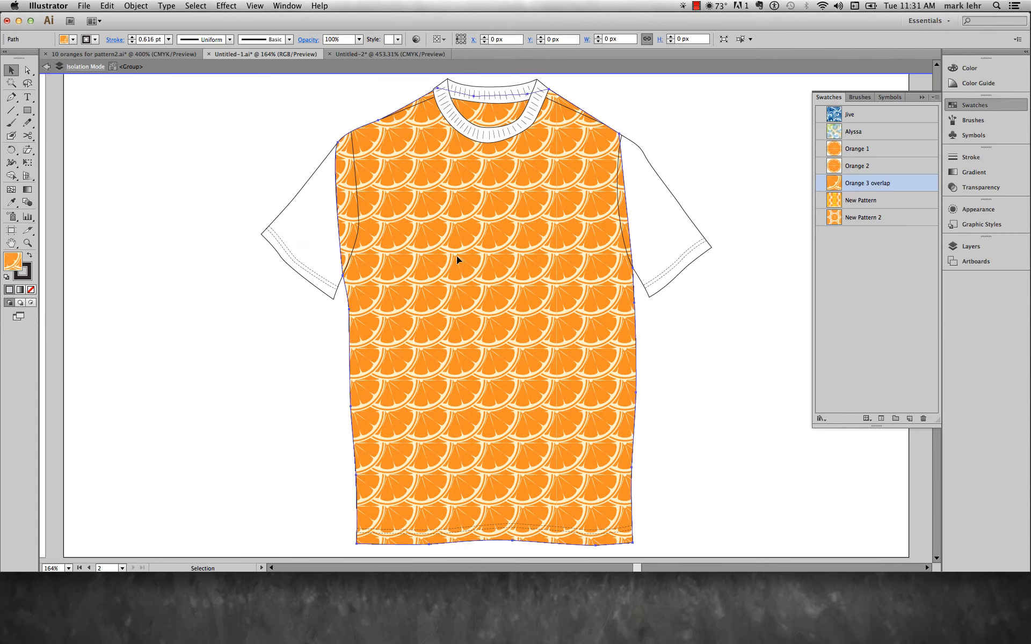
{"action": "double_click", "coordinate": [9, 150]}
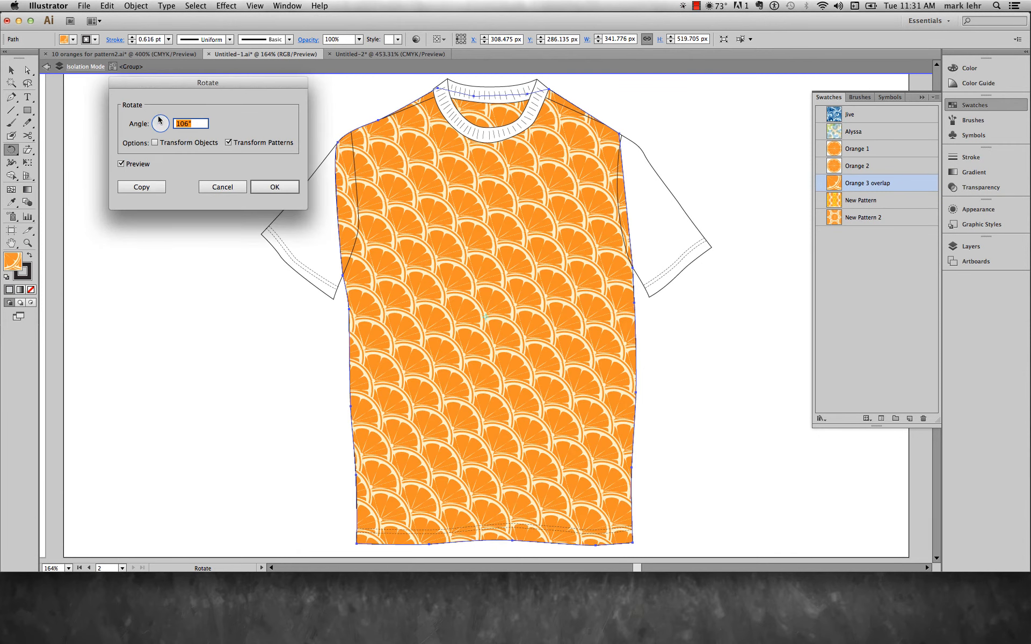
{"action": "left_click_drag", "start_coordinate": [161, 119], "coordinate": [153, 127]}
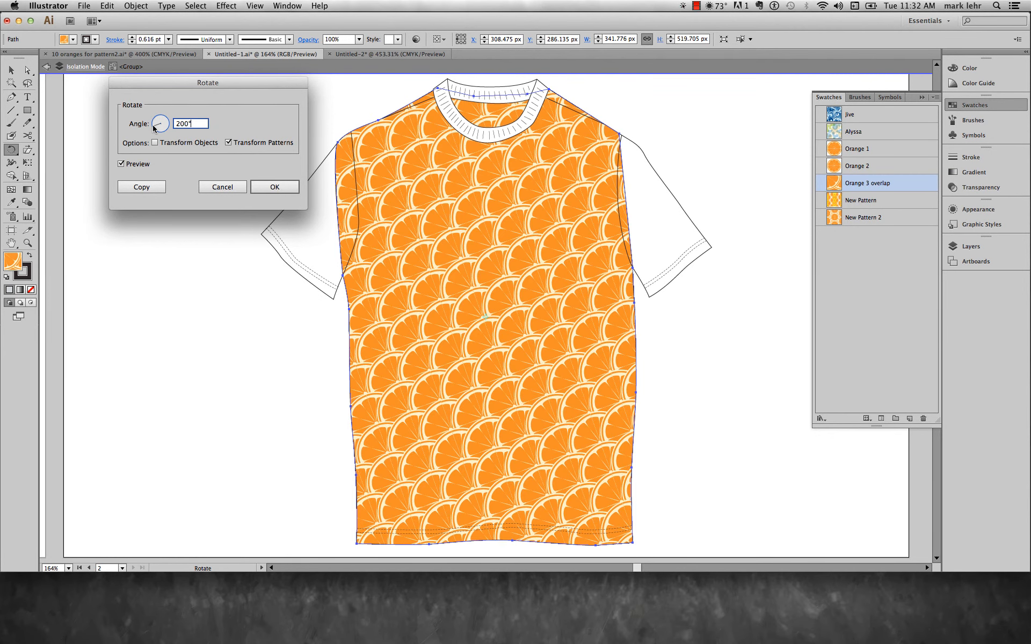
{"action": "left_click", "coordinate": [290, 189]}
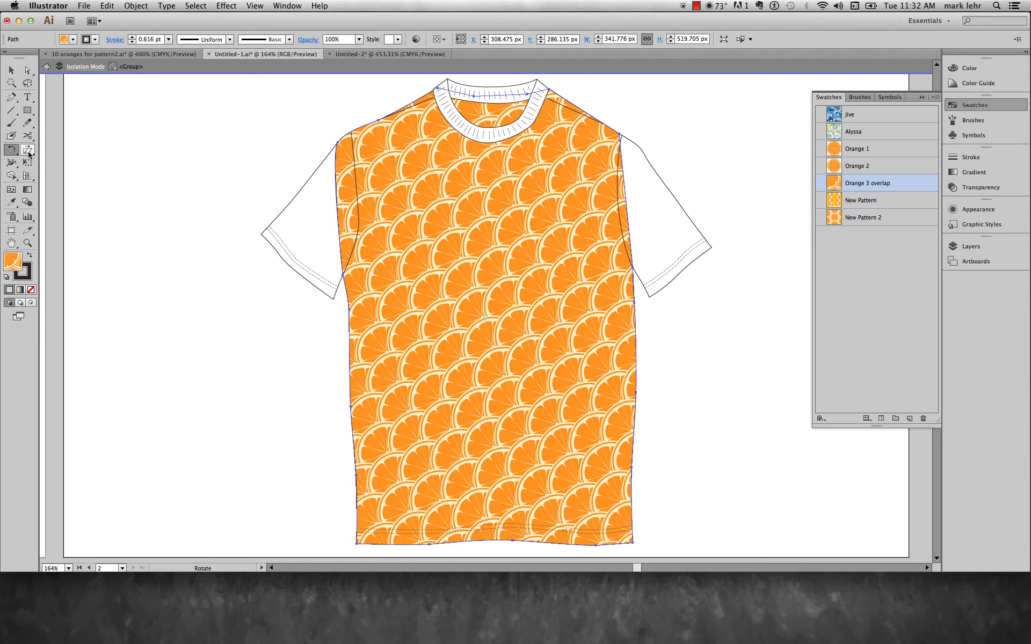
Open the Scale options for the shirt's pattern fill and preview uniform scales of 110% and 50%, returning to 100%
{"action": "left_click_drag", "start_coordinate": [27, 150], "coordinate": [61, 152]}
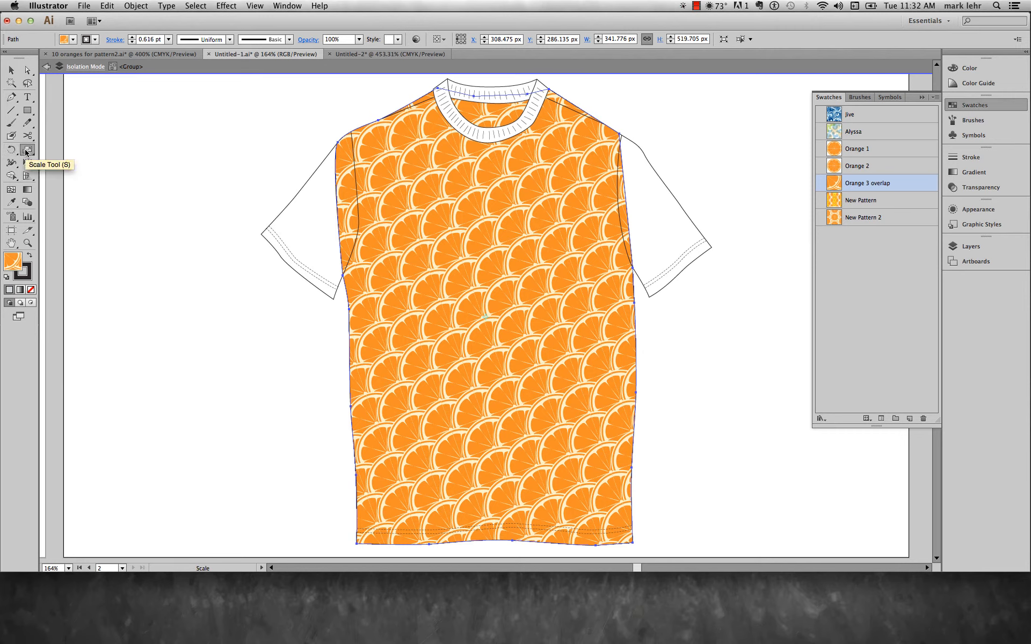
{"action": "double_click", "coordinate": [26, 152]}
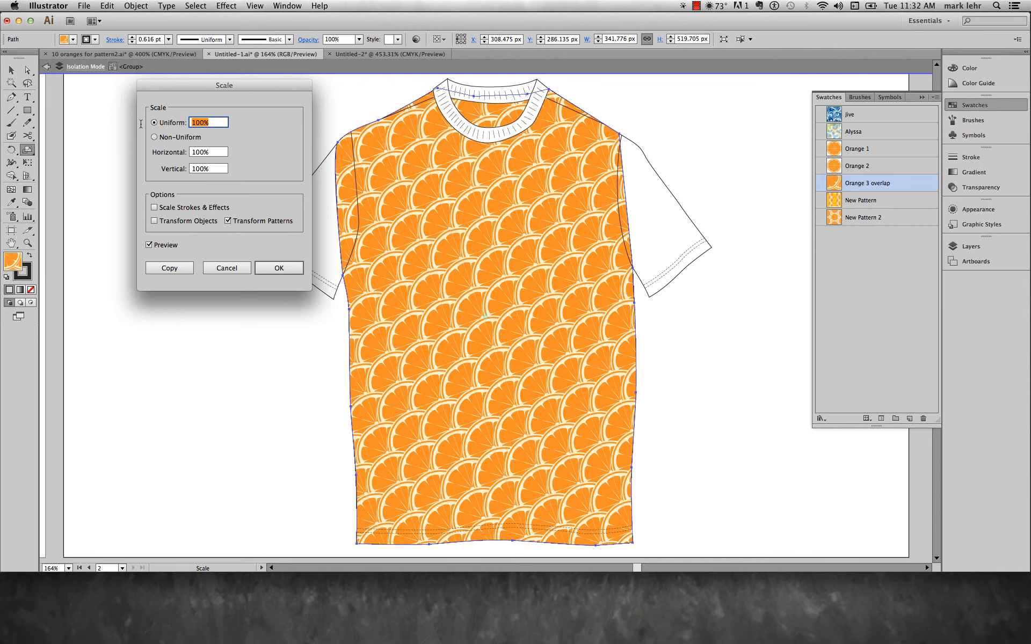
{"action": "key", "text": "Up"}
{"action": "key", "text": "Up"}
{"action": "key", "text": "Up"}
{"action": "key", "text": "Up"}
{"action": "key", "text": "Up"}
{"action": "key", "text": "Up"}
{"action": "key", "text": "Up"}
{"action": "key", "text": "Up"}
{"action": "key", "text": "Up"}
{"action": "key", "text": "Up"}
{"action": "key", "text": "Up"}
{"action": "key", "text": "Up"}
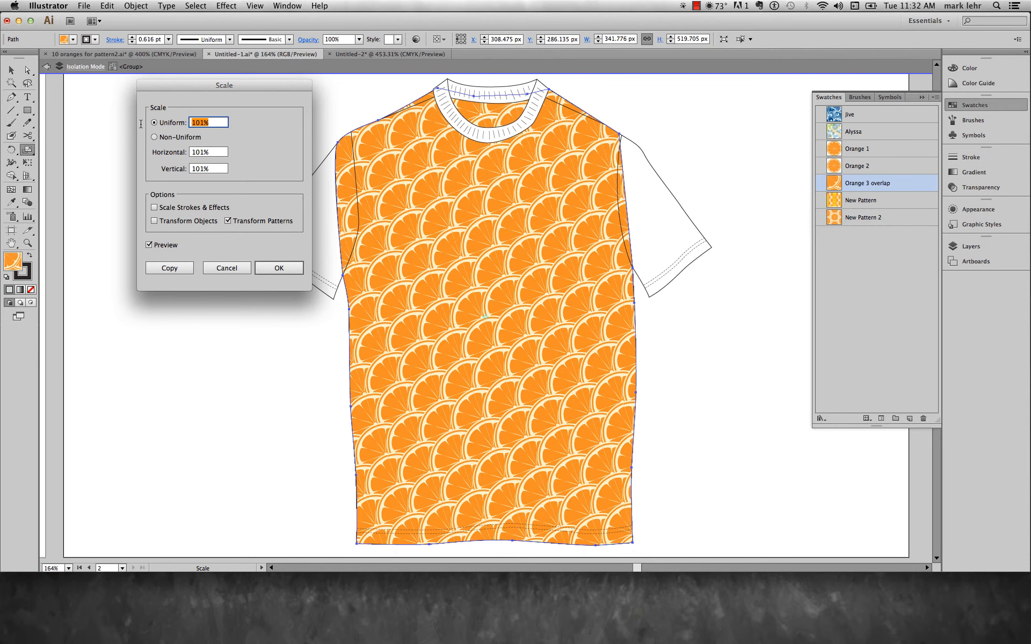
{"action": "key", "text": "Down"}
{"action": "key", "text": "Down"}
{"action": "key", "text": "Down"}
{"action": "key", "text": "Down"}
{"action": "key", "text": "Down"}
{"action": "key", "text": "Down"}
{"action": "key", "text": "Down"}
{"action": "key", "text": "Down"}
{"action": "key", "text": "Down"}
{"action": "key", "text": "Down"}
{"action": "key", "text": "Down"}
{"action": "key", "text": "Down"}
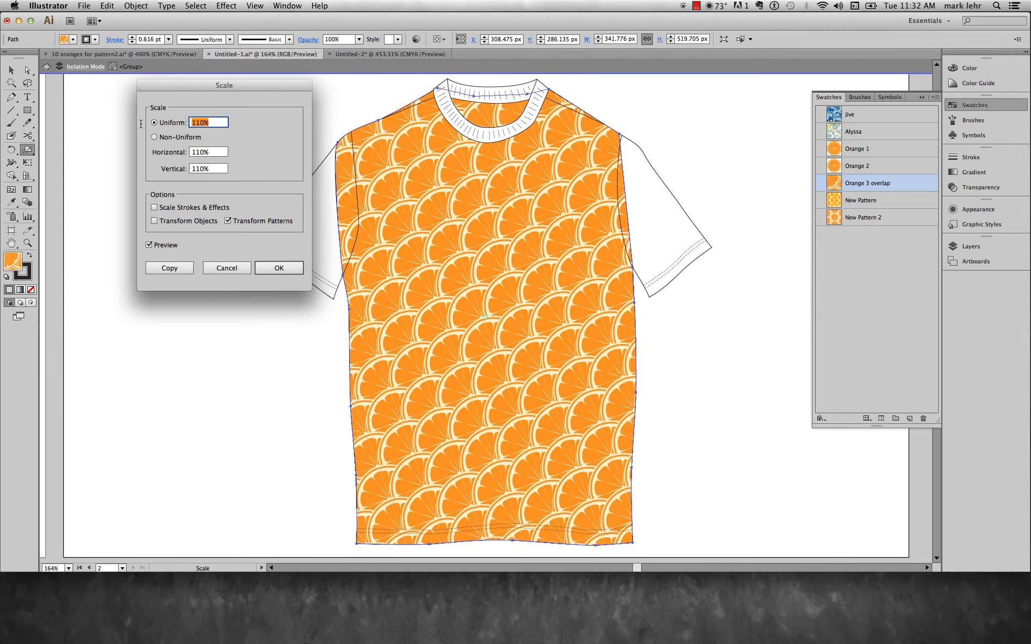
{"action": "key", "text": "shift+Down"}
{"action": "key", "text": "shift+Down"}
{"action": "key", "text": "shift+Down"}
{"action": "key", "text": "shift+Down"}
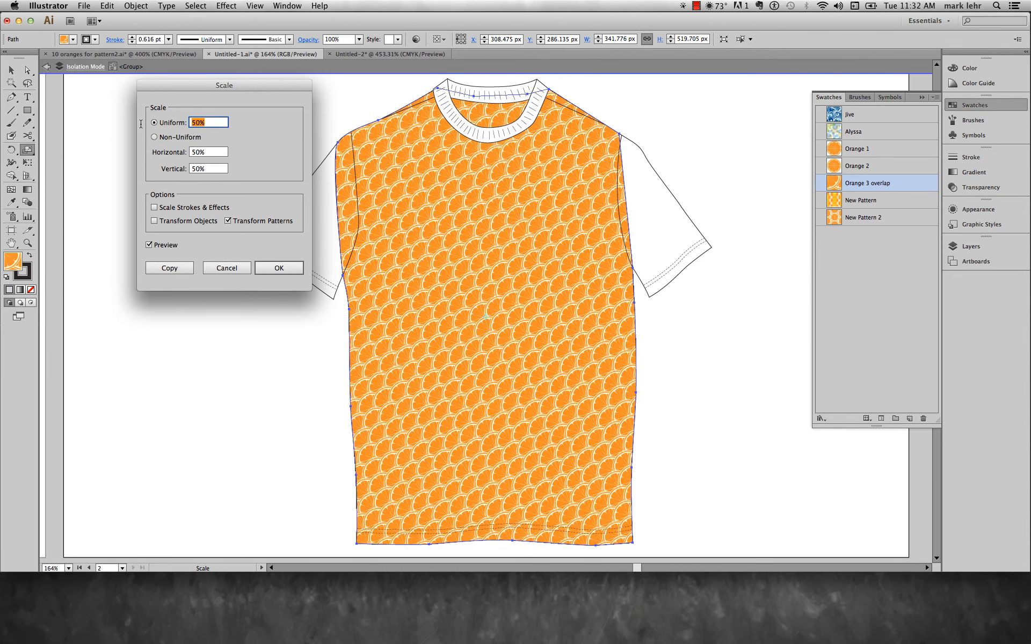
{"action": "key", "text": "shift+Up"}
{"action": "key", "text": "shift+Up"}
{"action": "key", "text": "shift+Up"}
{"action": "key", "text": "shift+Up"}
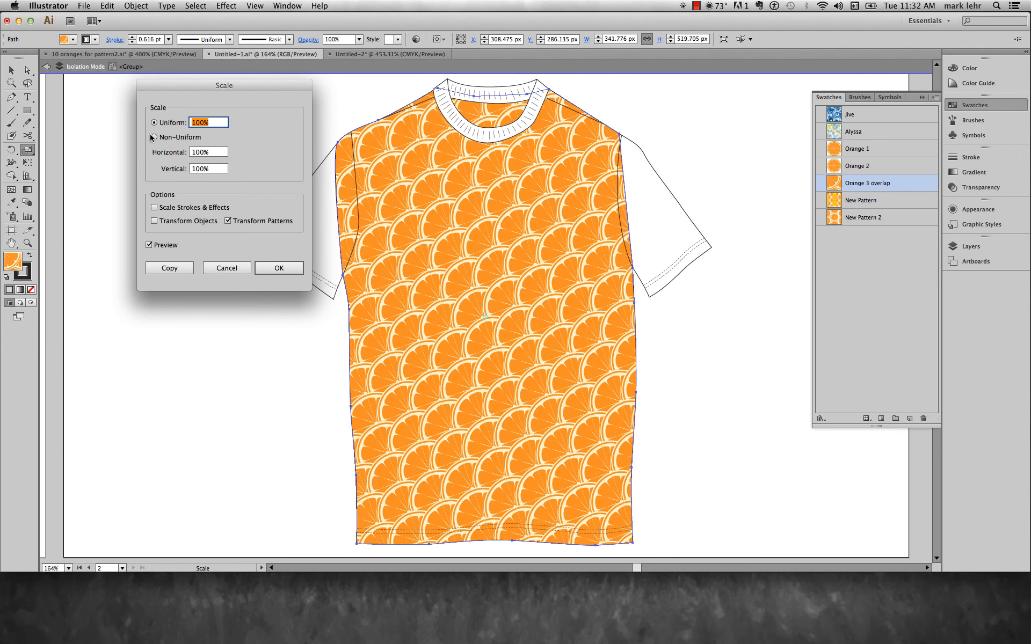
Scale the shirt's pattern fill non-uniformly to 200% horizontally and 100% vertically
{"action": "left_click", "coordinate": [154, 137]}
{"action": "key", "text": "shift+Up"}
{"action": "key", "text": "shift+Up"}
{"action": "key", "text": "shift+Up"}
{"action": "key", "text": "shift+Up"}
{"action": "key", "text": "shift+Up"}
{"action": "key", "text": "shift+Up"}
{"action": "key", "text": "shift+Up"}
{"action": "key", "text": "shift+Up"}
{"action": "key", "text": "shift+Up"}
{"action": "key", "text": "shift+Up"}
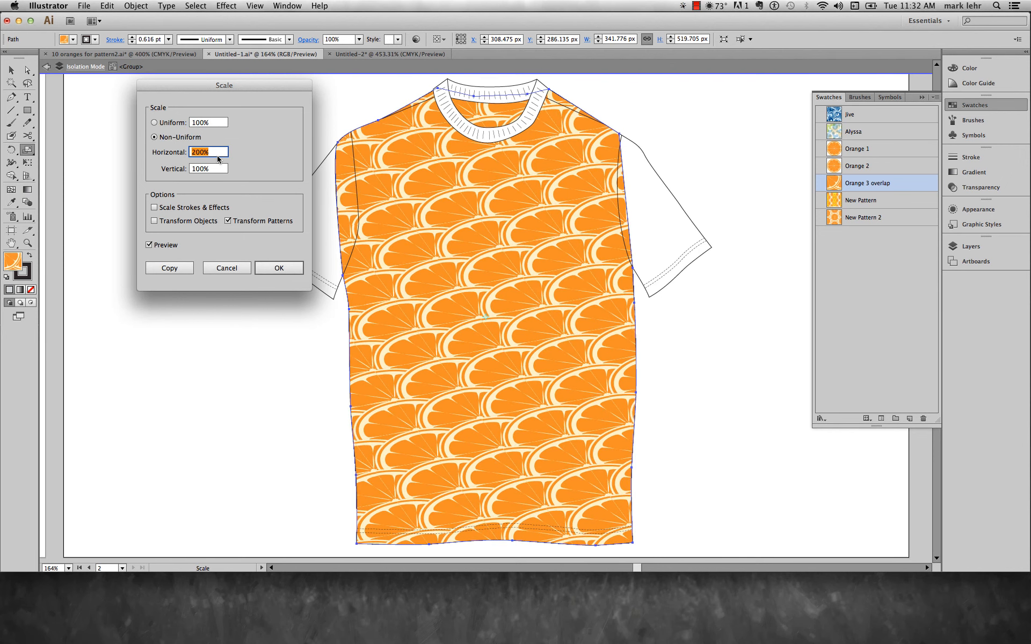
{"action": "left_click", "coordinate": [275, 268]}
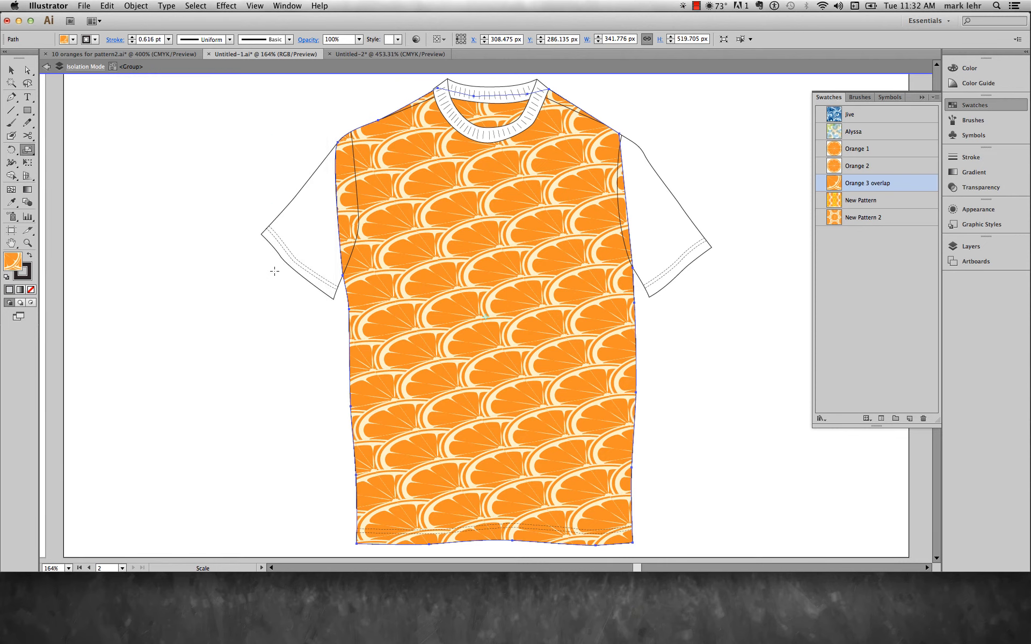
Shear only the shirt's pattern fill with a 27° shear angle along an axis angle of 307°
{"action": "left_click", "coordinate": [29, 152]}
{"action": "left_click_drag", "start_coordinate": [29, 151], "coordinate": [48, 162]}
{"action": "double_click", "coordinate": [25, 150]}
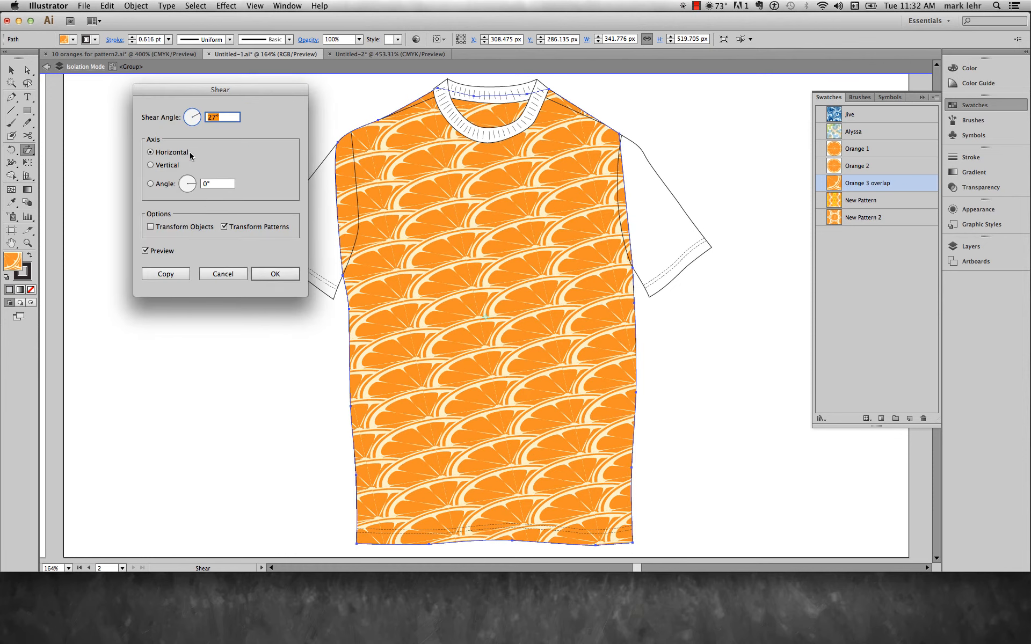
{"action": "left_click_drag", "start_coordinate": [190, 182], "coordinate": [191, 190]}
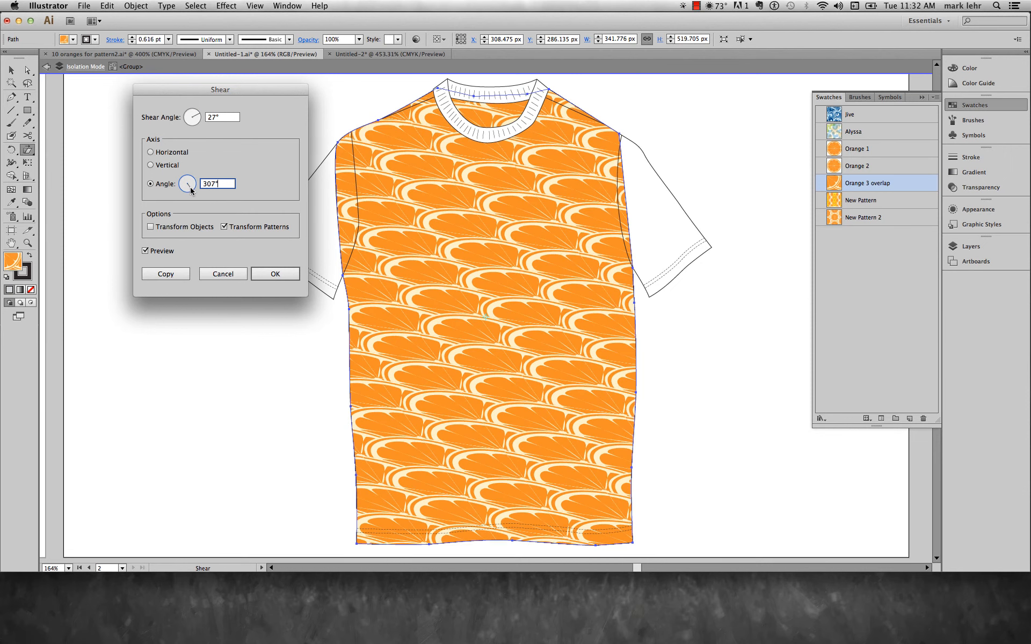
{"action": "left_click", "coordinate": [280, 272]}
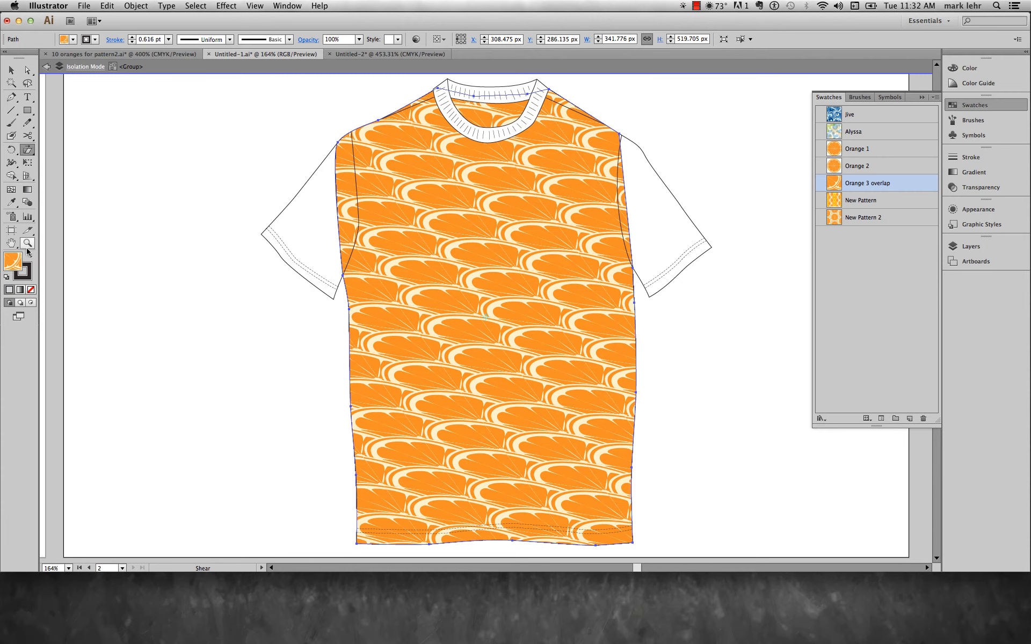
Deselect the T-shirt body, reset the default colours and swap them to a black fill with a white stroke
{"action": "left_click", "coordinate": [13, 69]}
{"action": "left_click", "coordinate": [96, 149]}
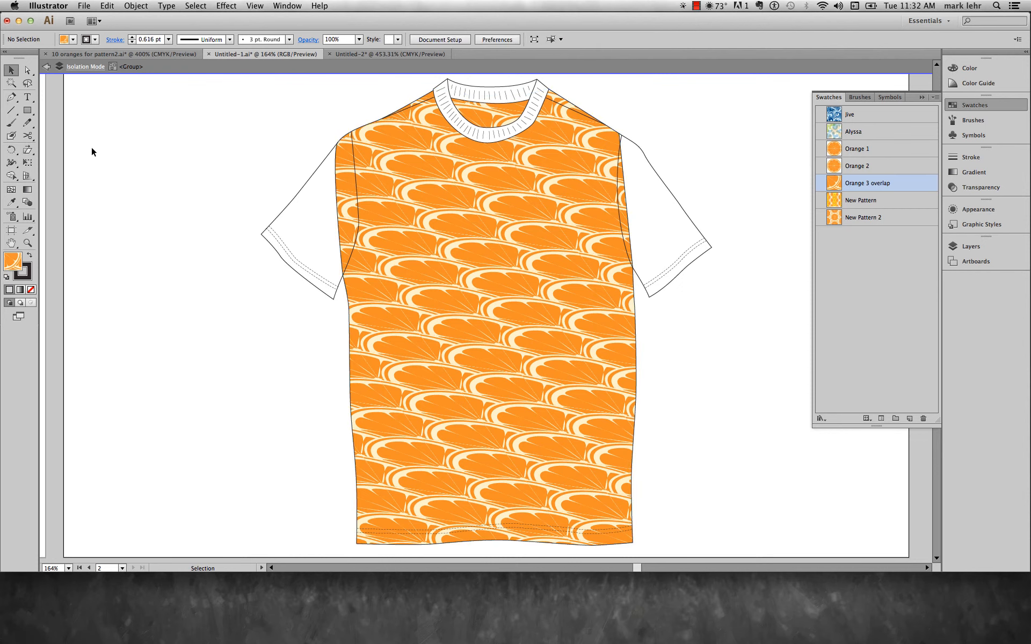
{"action": "left_click", "coordinate": [7, 277]}
{"action": "left_click", "coordinate": [30, 257]}
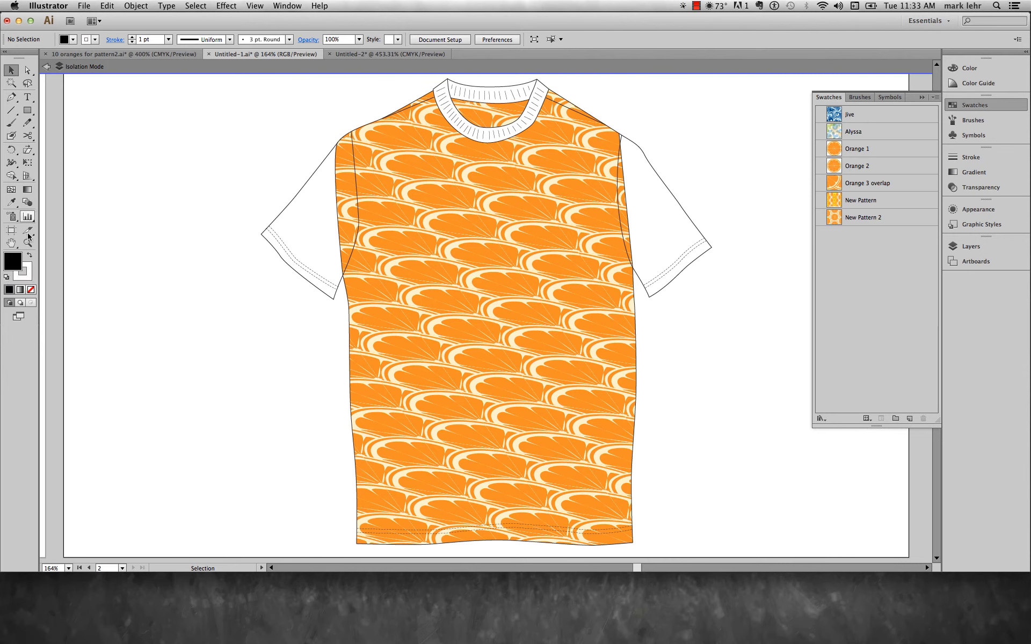
Add the text "squeeze me!" across the T-shirt's chest and move it to the centre of the body
{"action": "left_click", "coordinate": [27, 97]}
{"action": "left_click", "coordinate": [376, 312]}
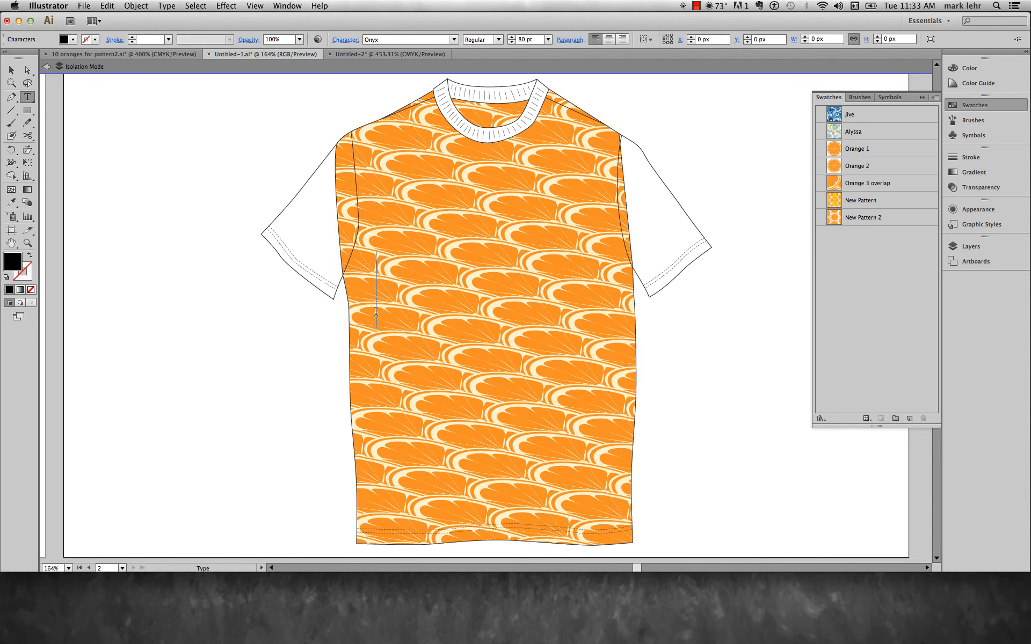
{"action": "type", "text": "Squ"}
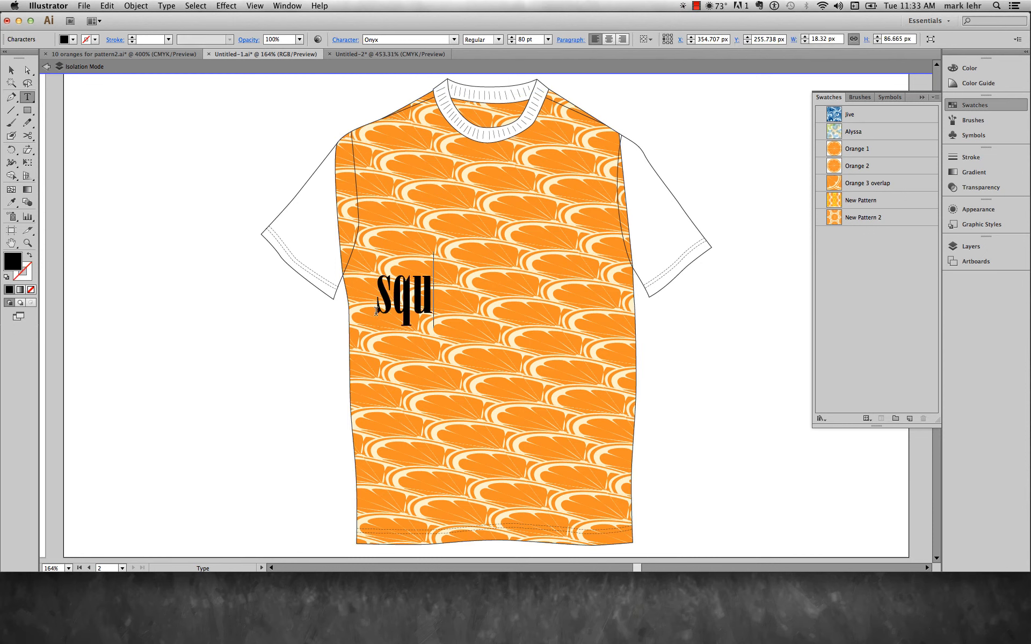
{"action": "type", "text": "eeze"}
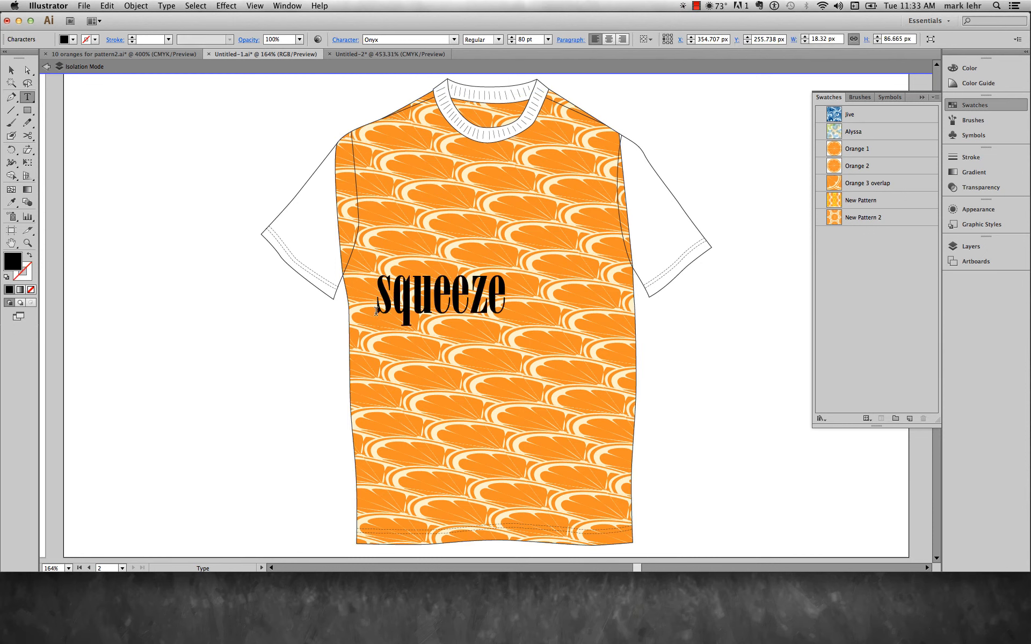
{"action": "type", "text": " me"}
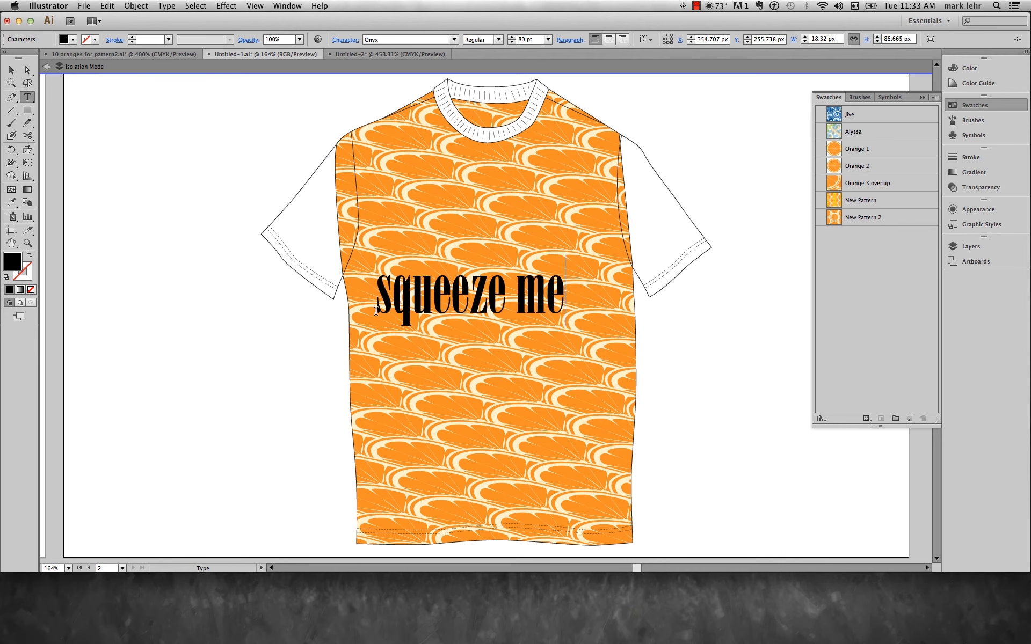
{"action": "type", "text": "!"}
{"action": "left_click", "coordinate": [11, 70]}
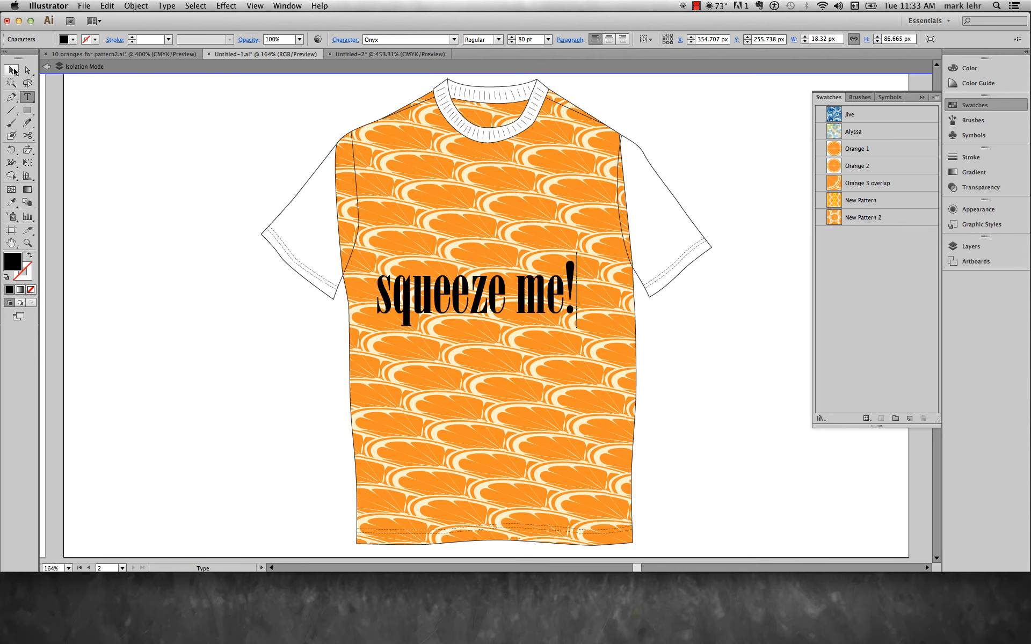
{"action": "left_click_drag", "start_coordinate": [489, 302], "coordinate": [509, 318]}
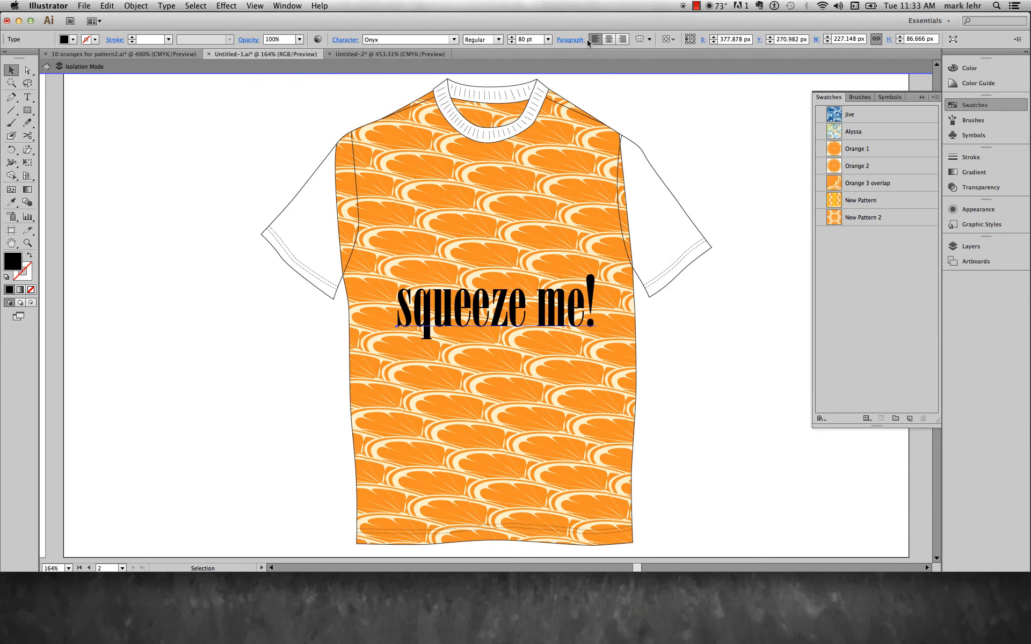
Apply a horizontal Squeeze envelope warp to the chest text with its bend set to 77%
{"action": "left_click", "coordinate": [639, 42]}
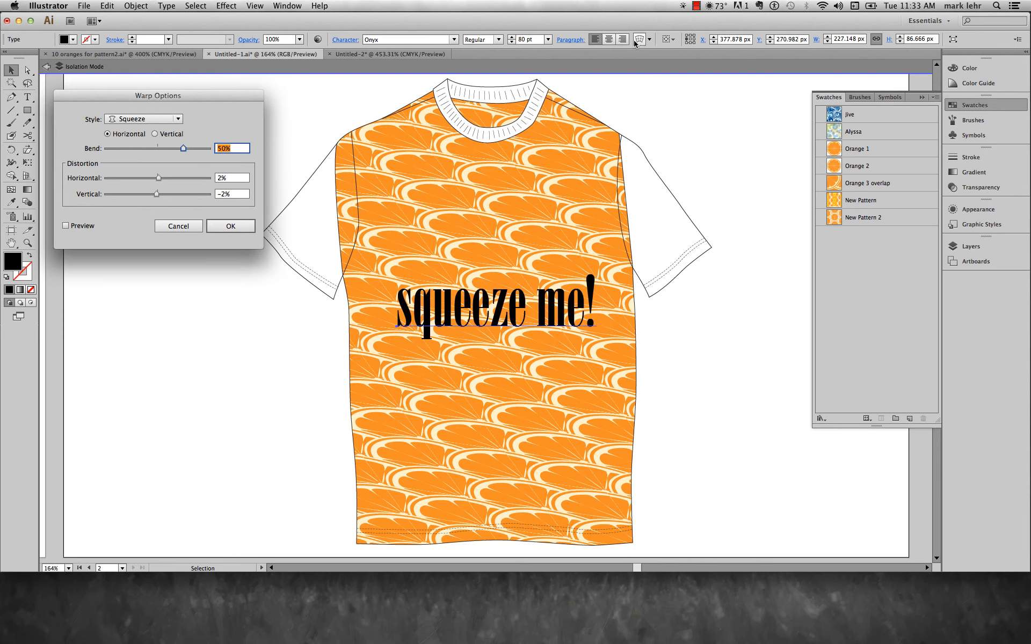
{"action": "left_click", "coordinate": [175, 119]}
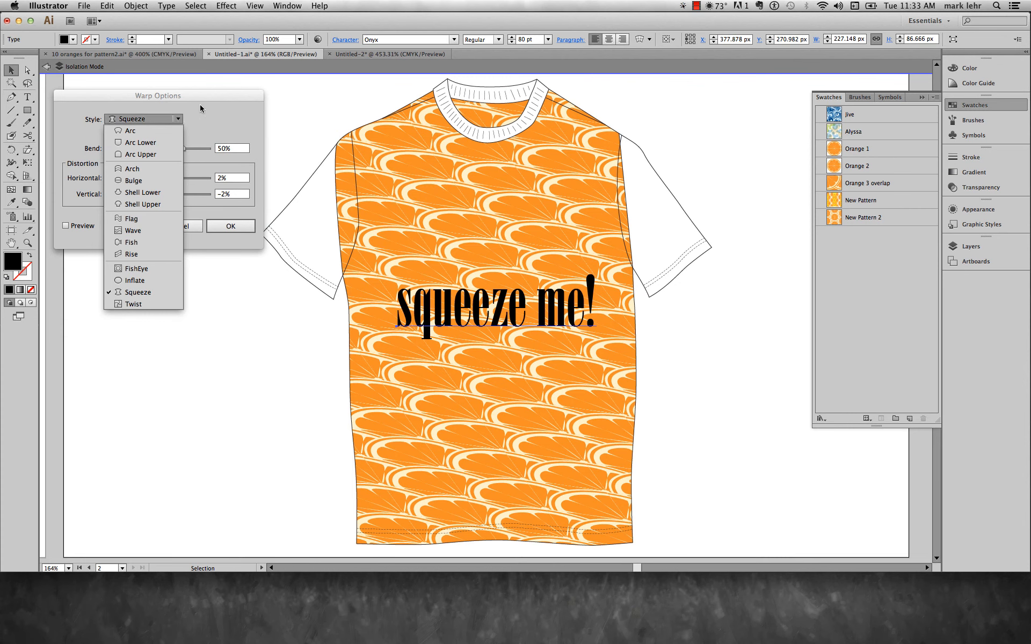
{"action": "left_click", "coordinate": [200, 105]}
{"action": "left_click", "coordinate": [66, 226]}
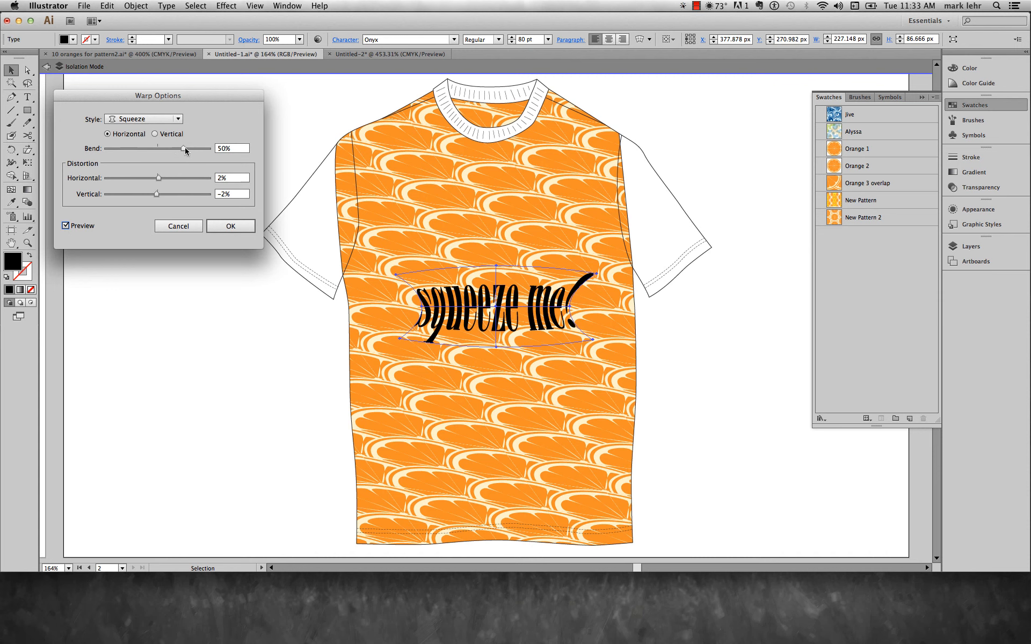
{"action": "mouse_move", "coordinate": [184, 149]}
{"action": "left_mouse_down"}
{"action": "mouse_move", "coordinate": [116, 149]}
{"action": "mouse_move", "coordinate": [196, 154]}
{"action": "left_mouse_up"}
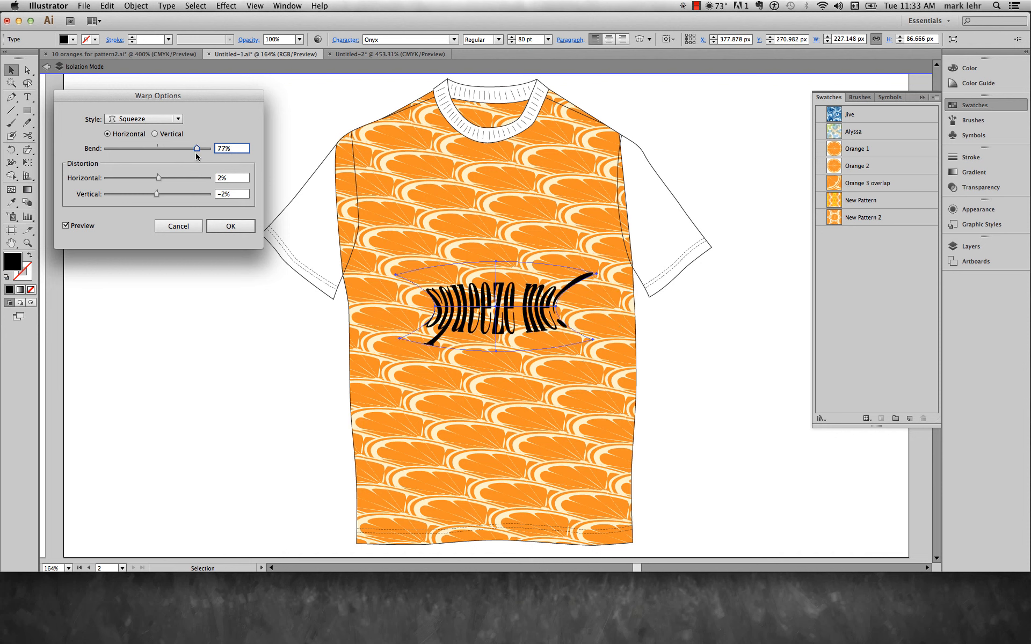
{"action": "left_click", "coordinate": [241, 228]}
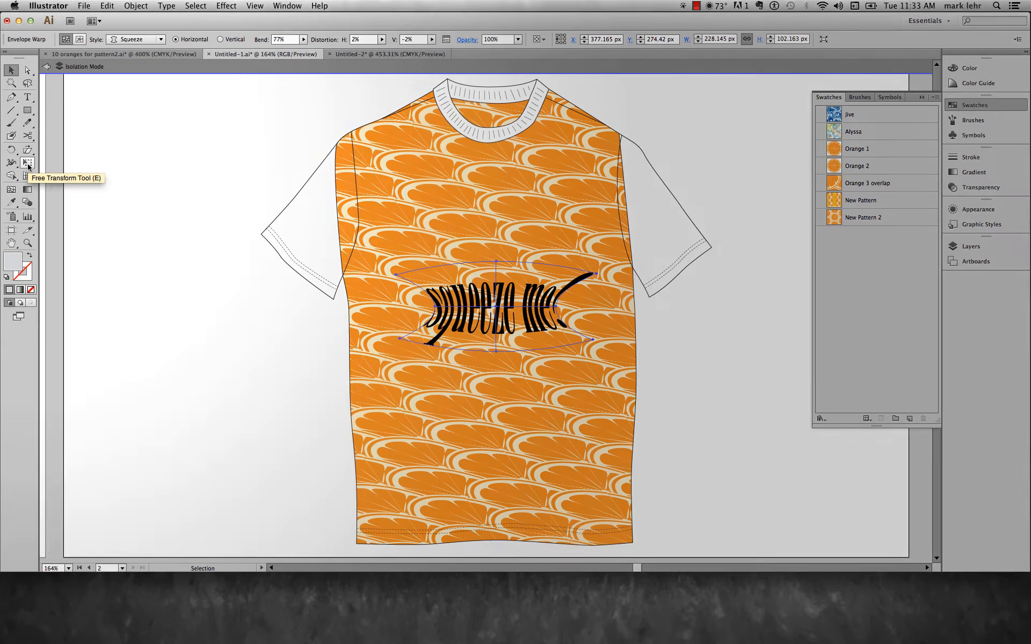
Enlarge the warped text with Free Transform and rotate it counterclockwise to run diagonally, about 302 by 238 px overall, and deselect it
{"action": "left_click", "coordinate": [28, 164]}
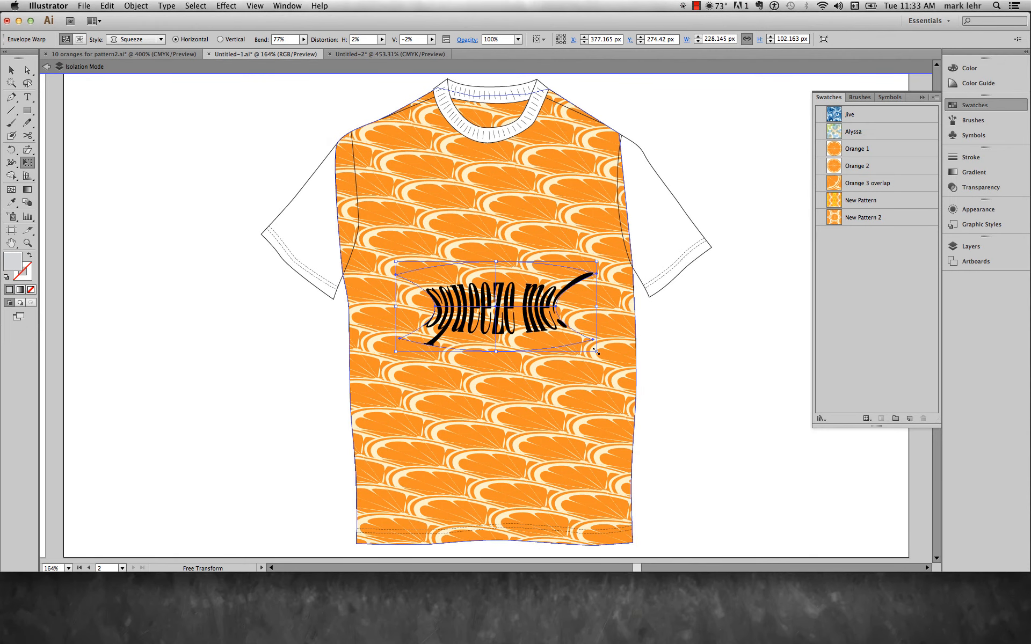
{"action": "left_click_drag", "start_coordinate": [596, 352], "coordinate": [628, 367]}
{"action": "left_click_drag", "start_coordinate": [626, 237], "coordinate": [564, 201]}
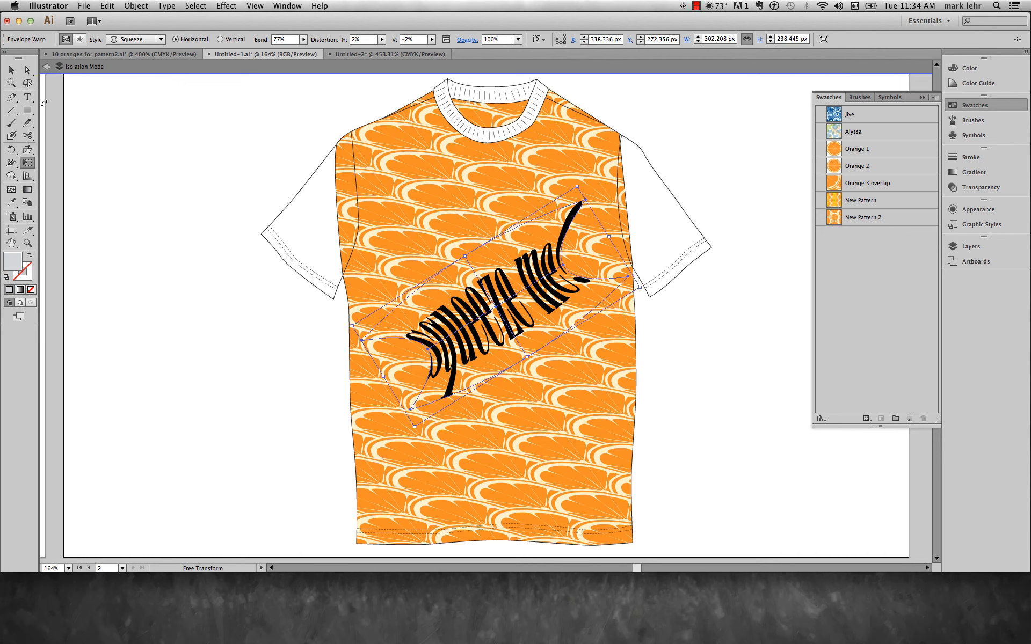
{"action": "left_click", "coordinate": [11, 70]}
{"action": "left_click", "coordinate": [86, 208]}
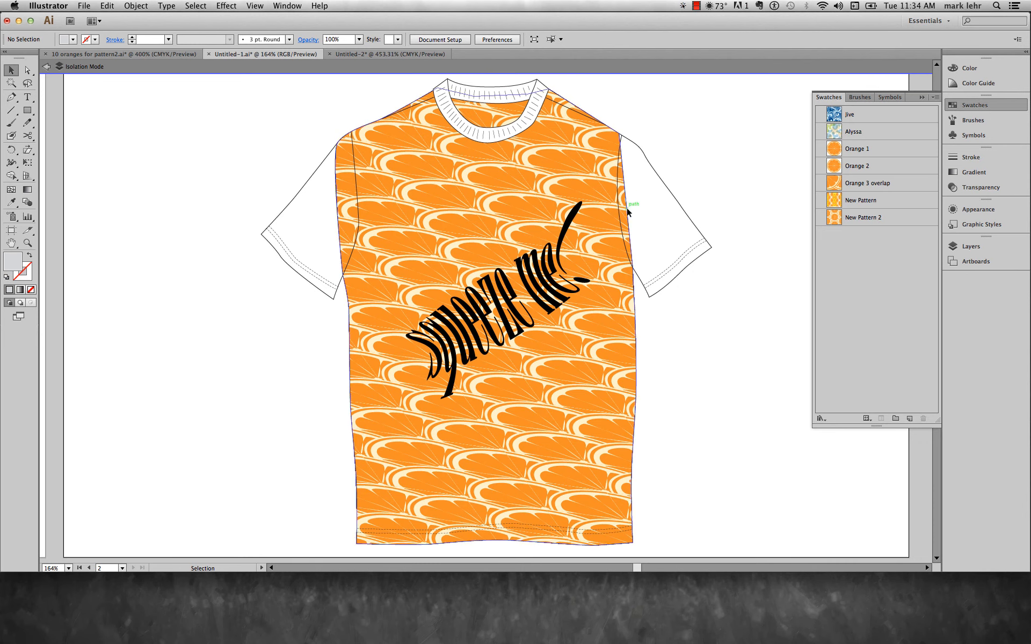
Switch from the T-shirt to the artboard named Pattern and exit isolation mode
{"action": "left_click", "coordinate": [977, 262]}
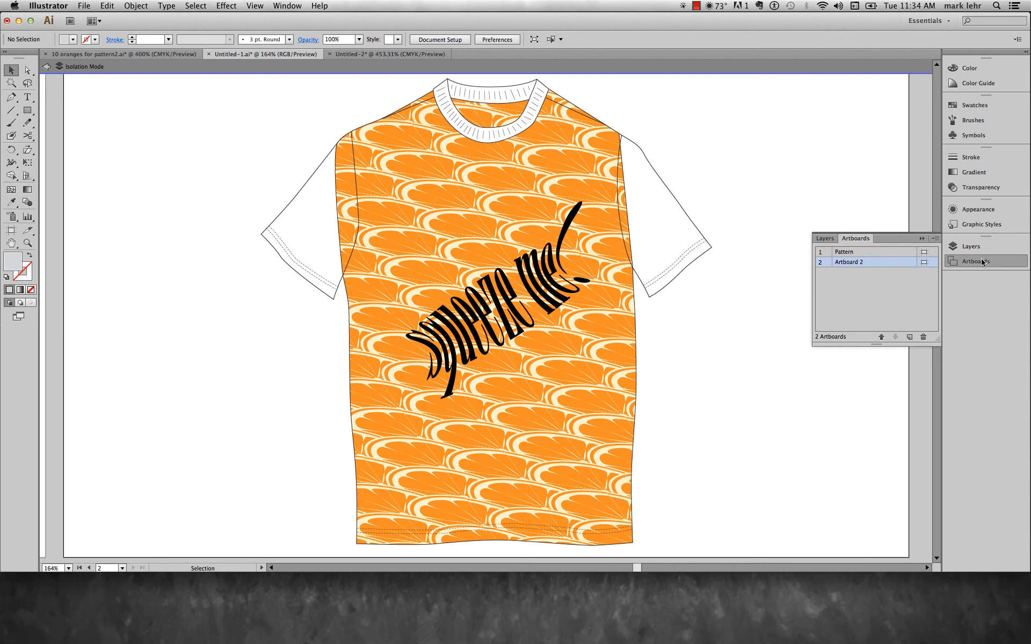
{"action": "double_click", "coordinate": [870, 253]}
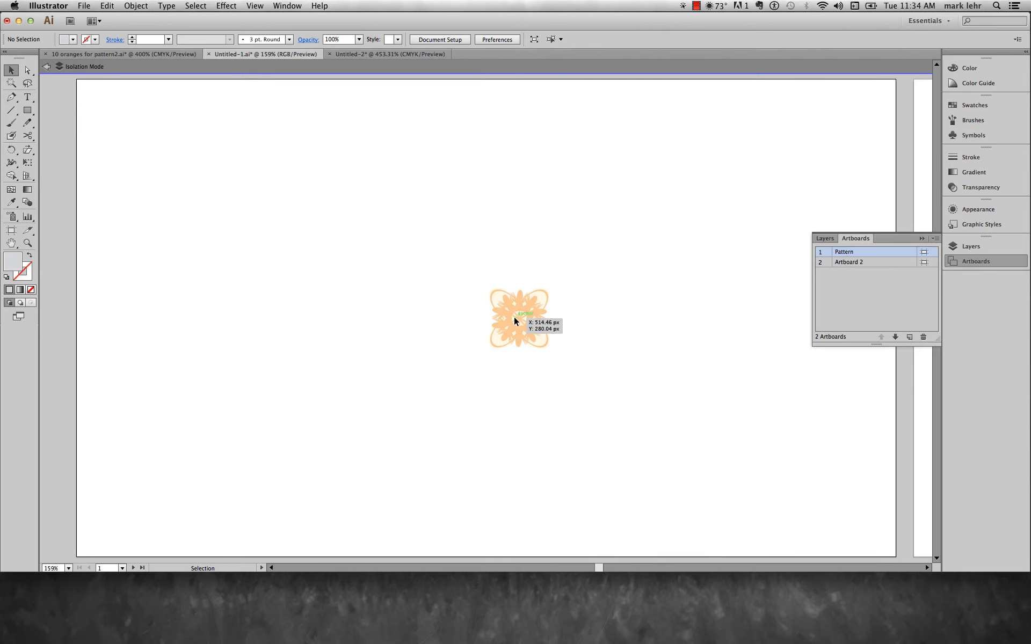
{"action": "double_click", "coordinate": [250, 111]}
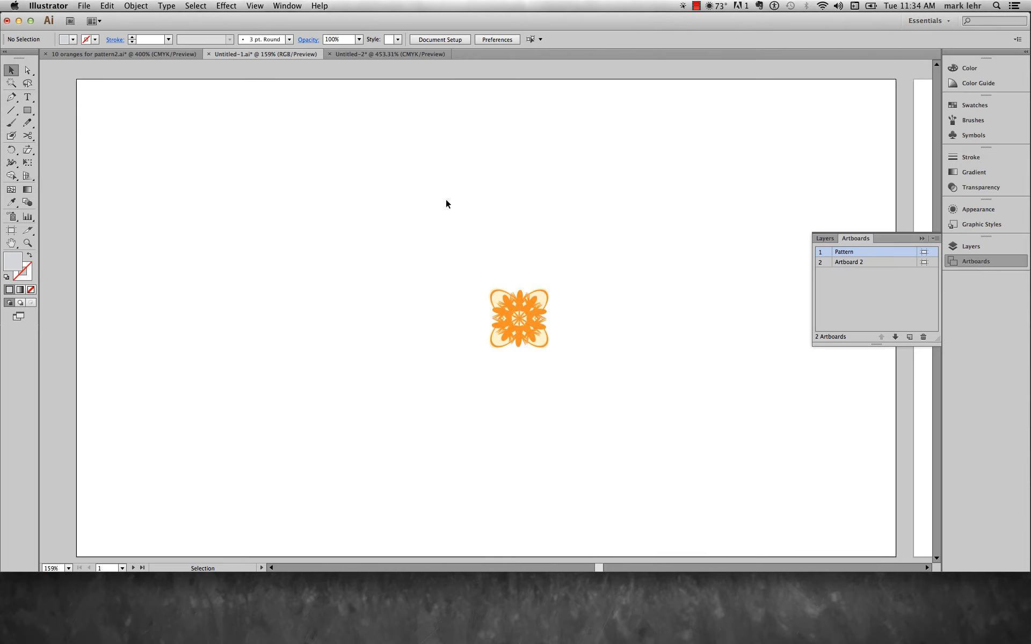
Make a new pattern from the whole orange flower motif and move the pattern options clear of the tile preview
{"action": "left_click_drag", "start_coordinate": [479, 267], "coordinate": [555, 370]}
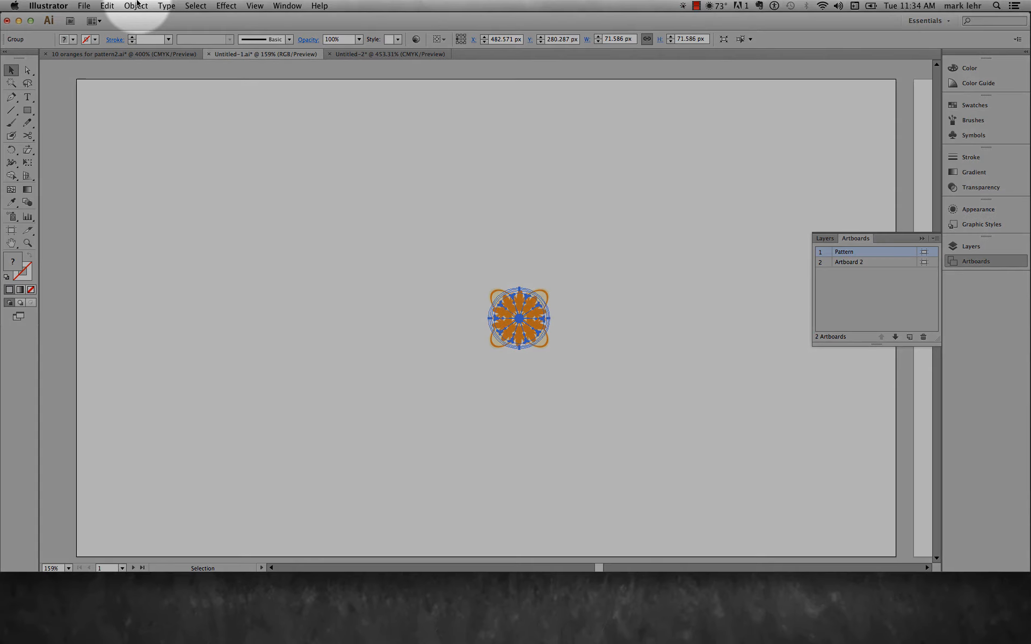
{"action": "left_click", "coordinate": [136, 5]}
{"action": "mouse_move", "coordinate": [184, 222]}
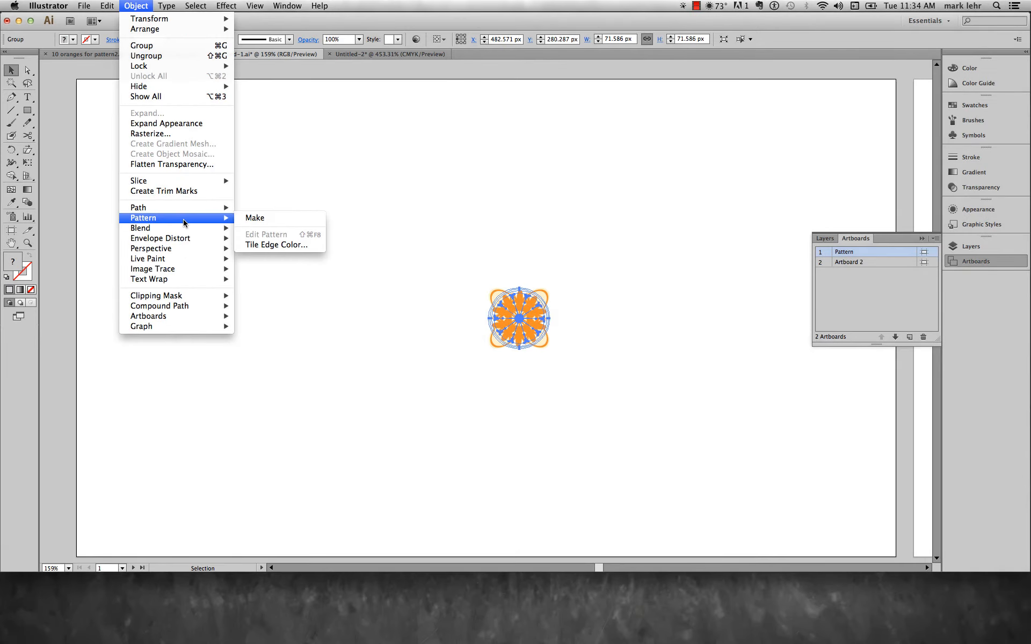
{"action": "left_click", "coordinate": [247, 220]}
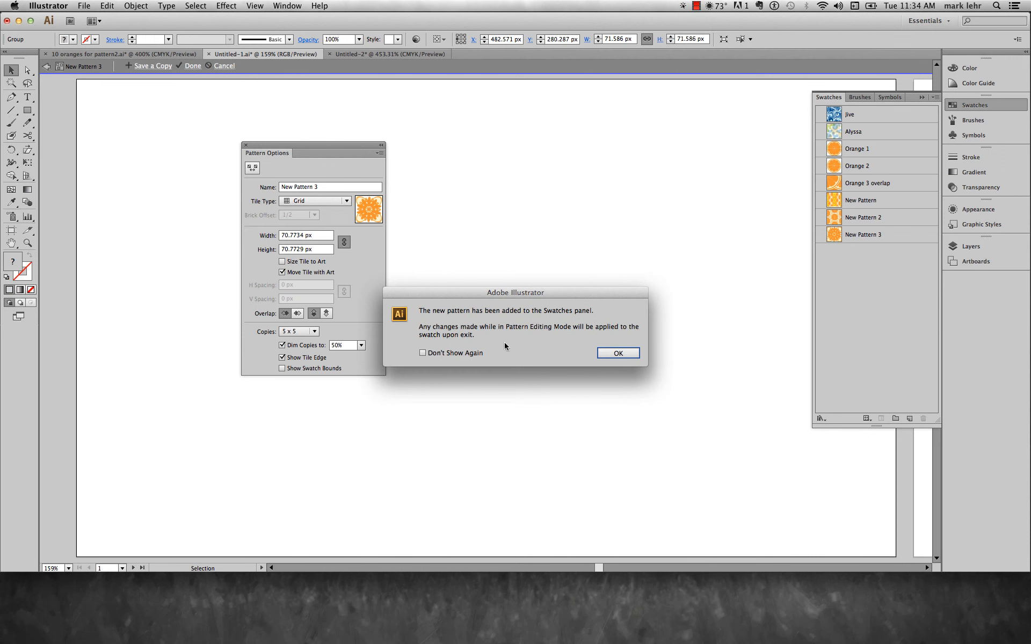
{"action": "left_click", "coordinate": [618, 353]}
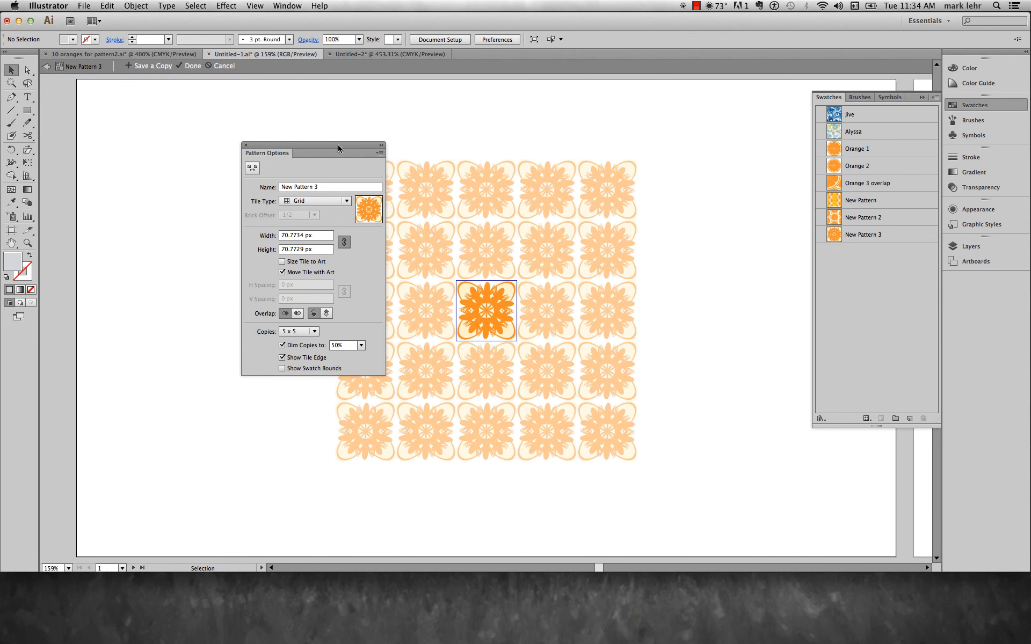
{"action": "left_click_drag", "start_coordinate": [337, 144], "coordinate": [241, 85]}
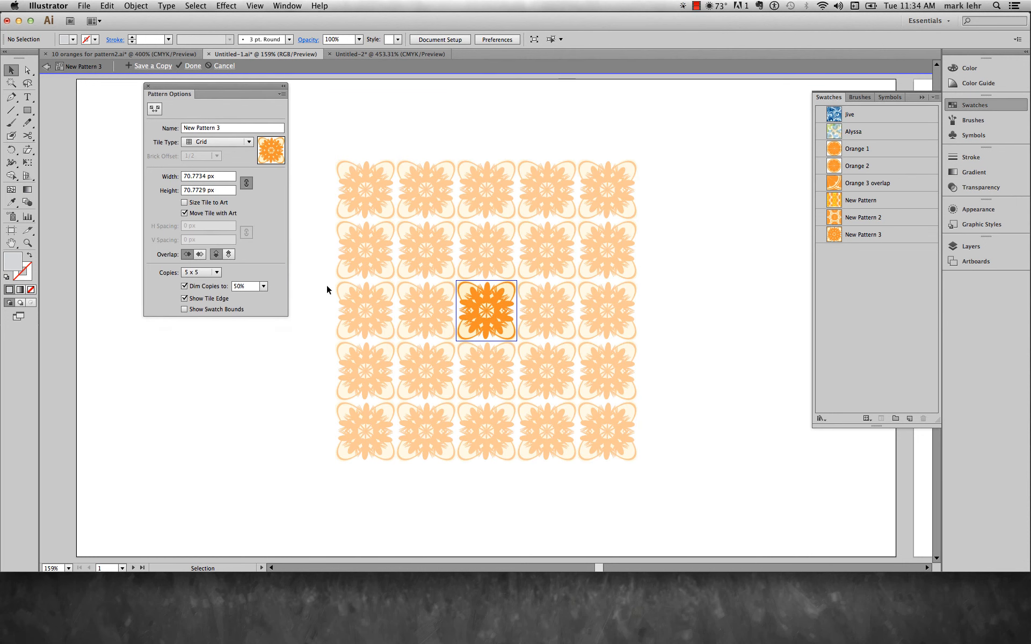